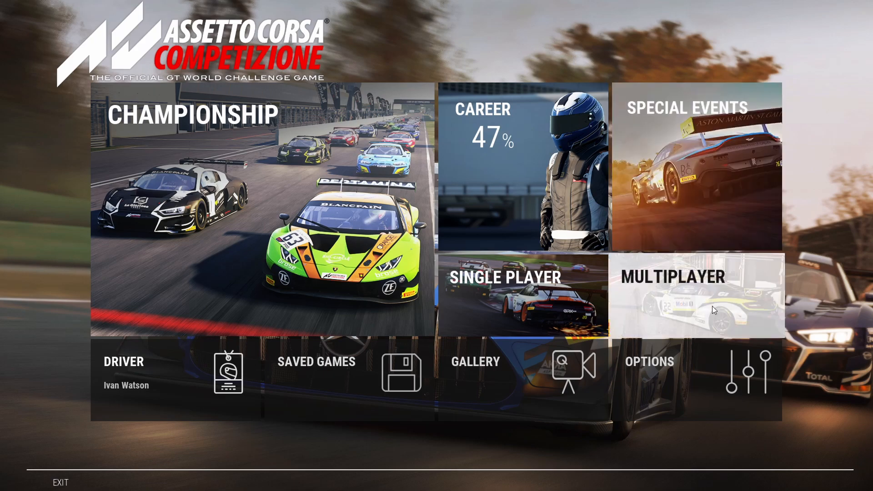
Add a new custom car based on the 2017 BMW M6 GT3 in the single-player car selection.
left_click(567, 293)
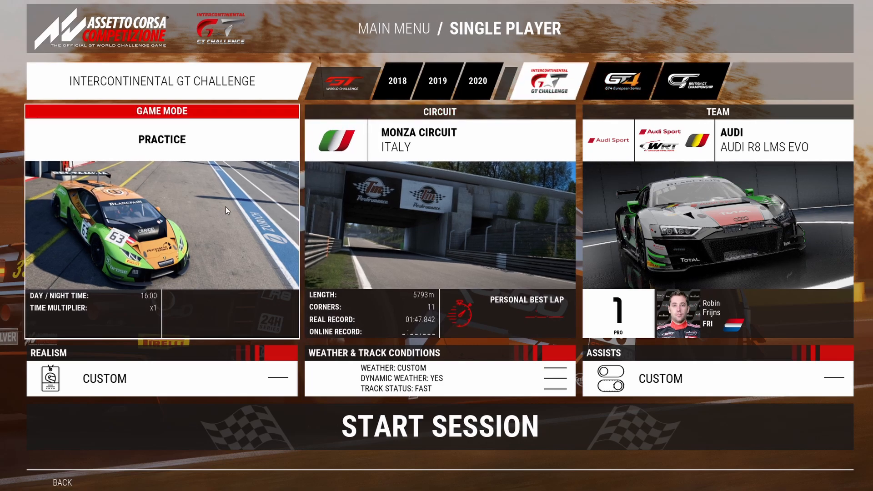
left_click(764, 176)
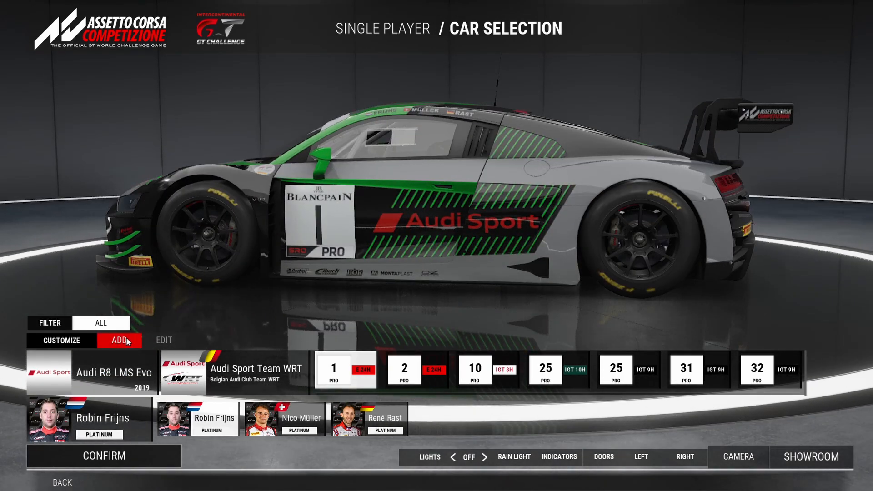
left_click(126, 338)
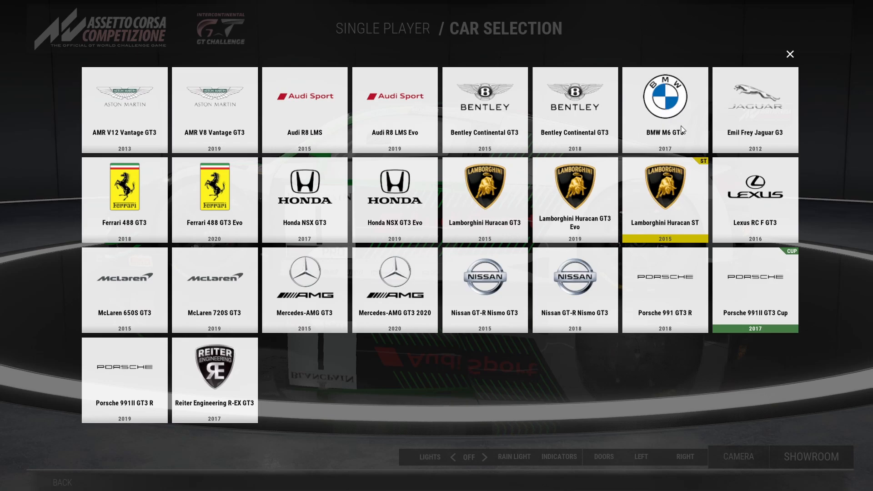
left_click(668, 146)
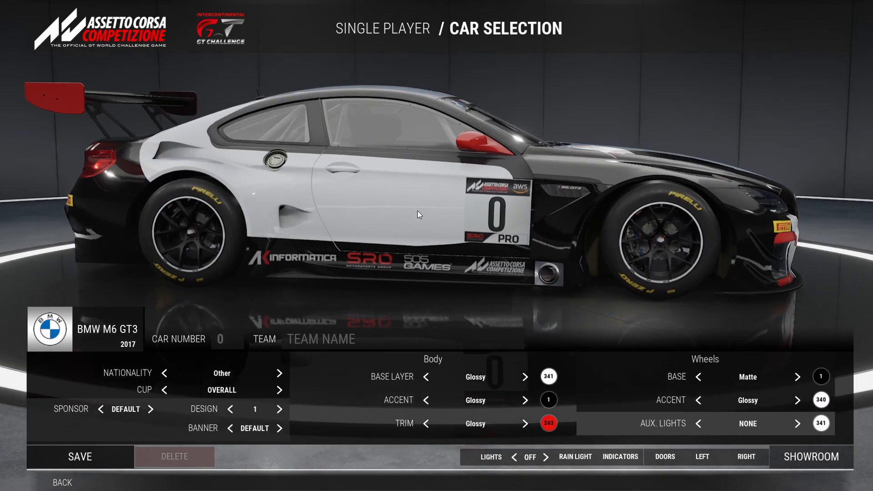
Set the car number to 123 and name the team Bez Racing.
left_click(215, 336)
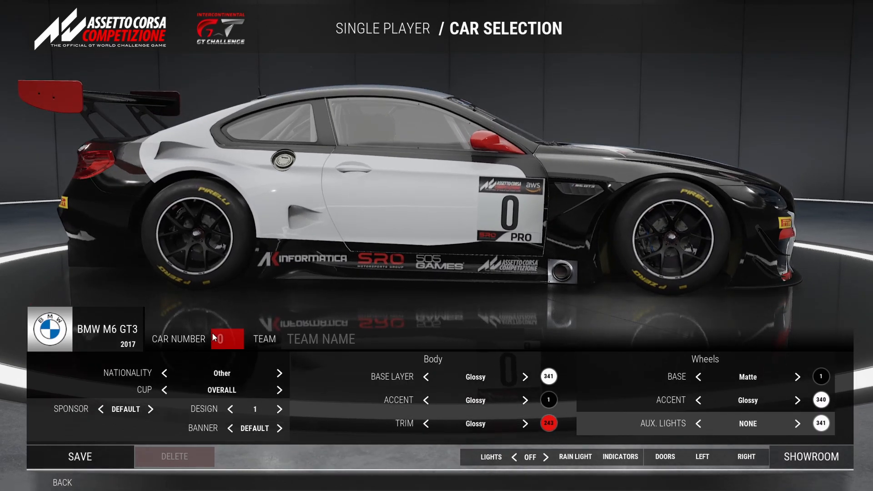
type("123")
left_click(337, 341)
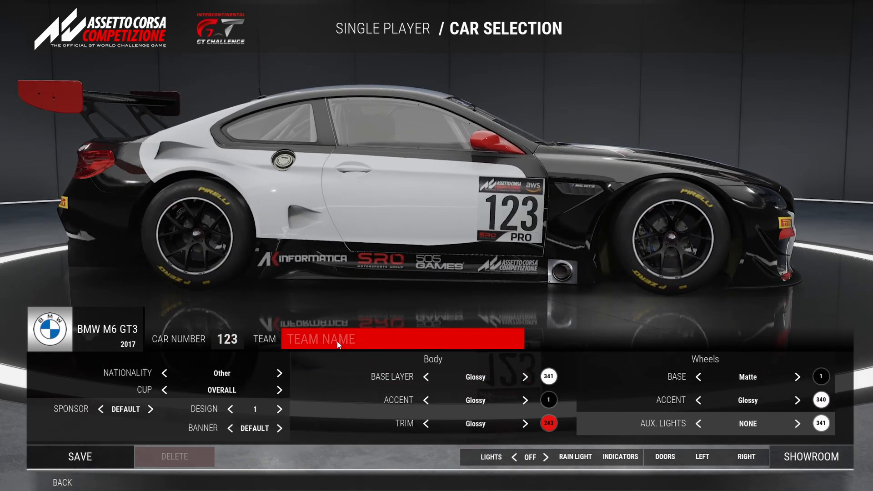
type("Bez Racing")
key("Return")
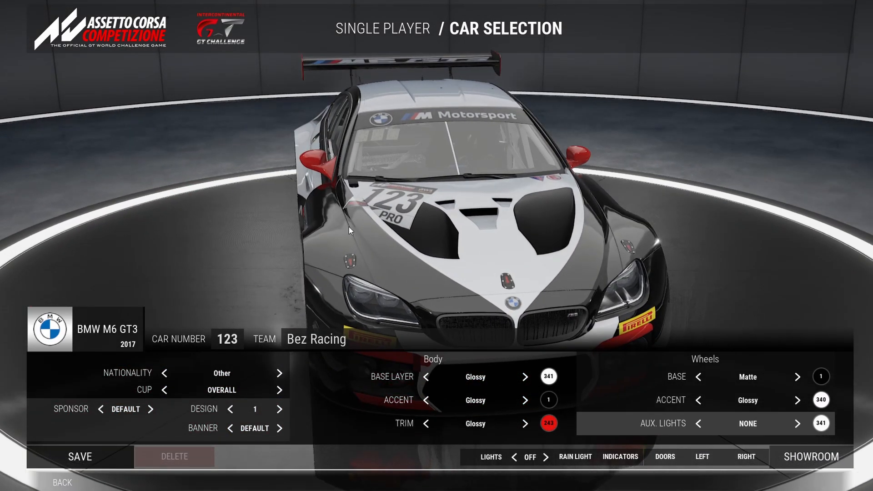
Set the windscreen banner to option 1 and try the next body design before returning to design 1.
left_click(279, 428)
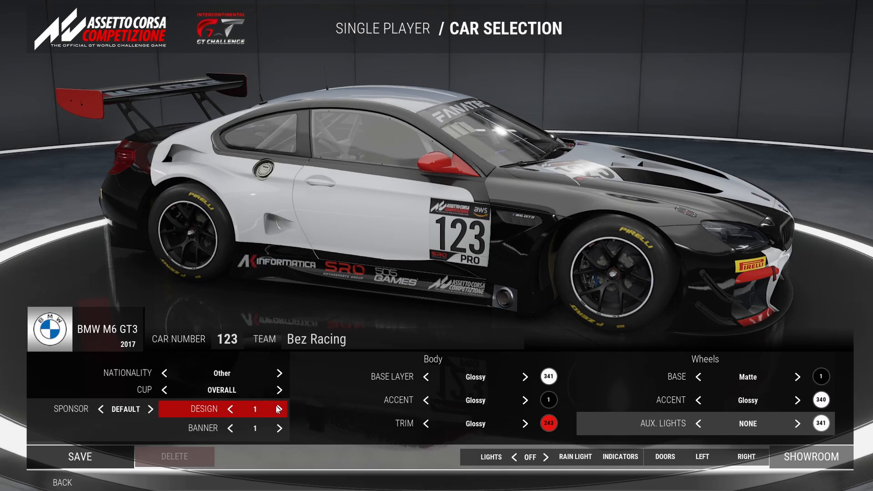
left_click(278, 409)
left_click(230, 409)
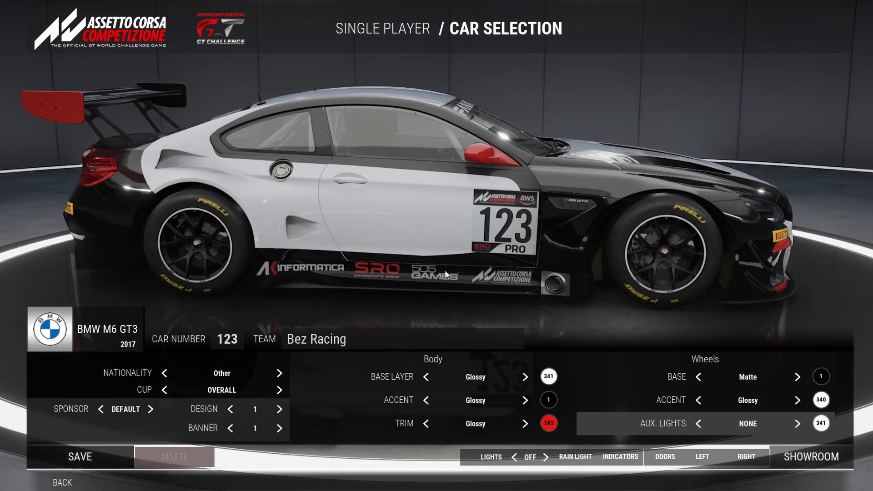
Set the body base layer to black colour 1 with a Satin Metallic finish.
left_click(548, 376)
scroll(132, 410, "up", 10)
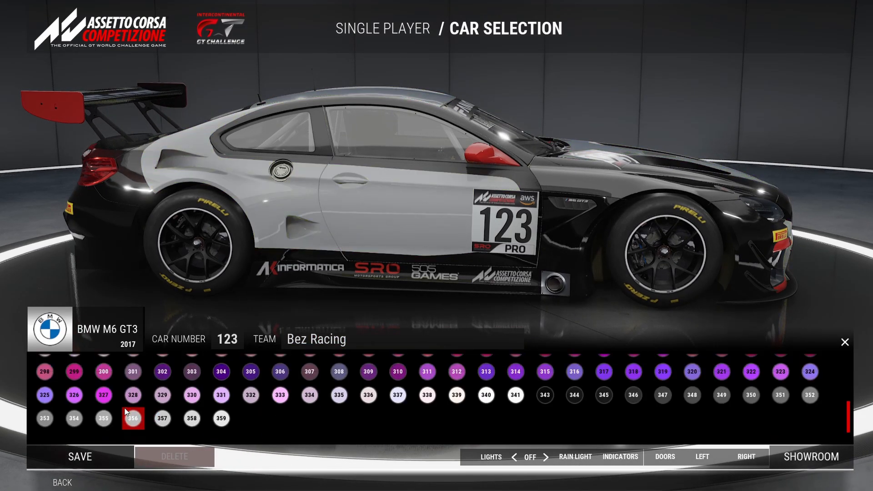
left_click(47, 367)
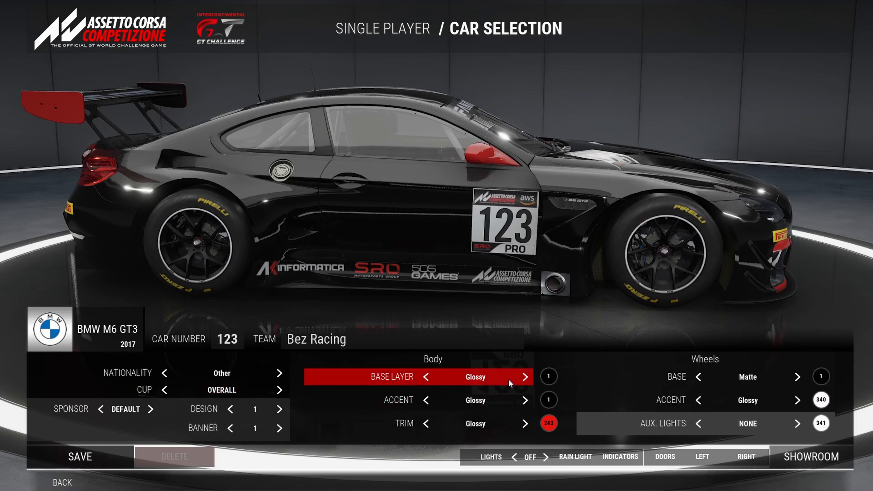
left_click(525, 377)
left_click(525, 377)
left_click(525, 377)
Set the body accent to red colour 248 with a Metallic finish.
left_click(548, 400)
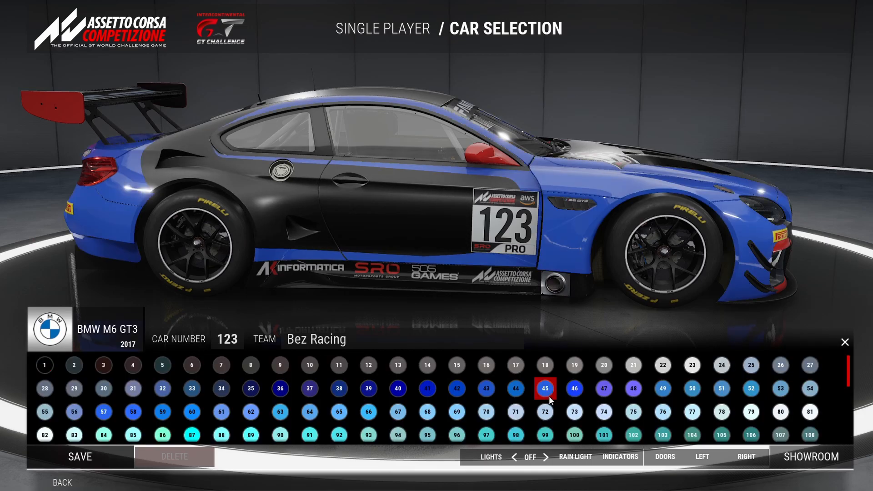
scroll(75, 416, "down", 7)
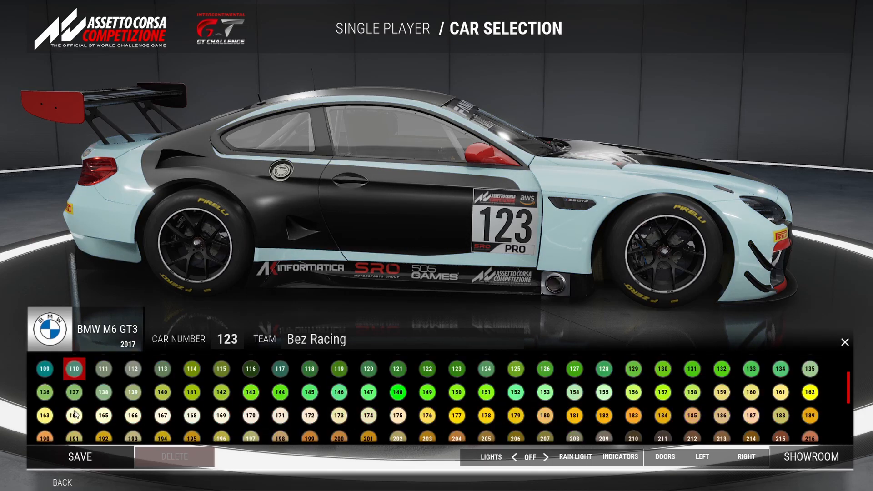
left_click(162, 411)
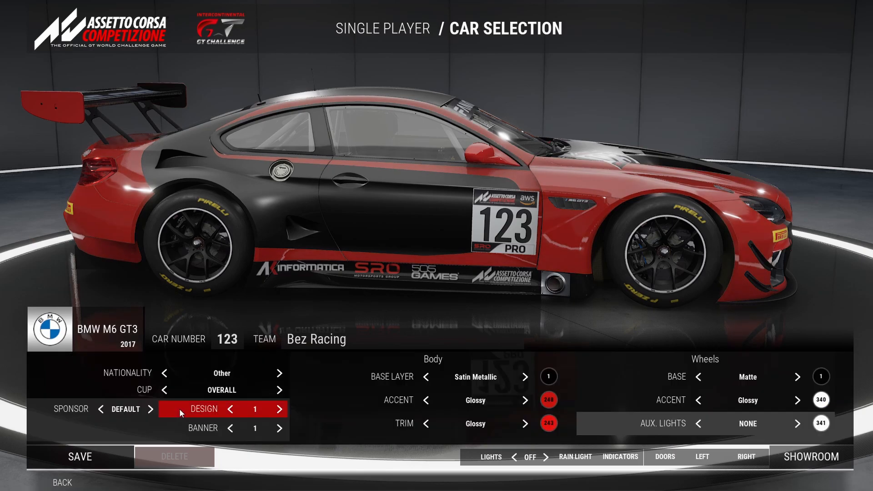
left_click(523, 400)
left_click(523, 401)
left_click(524, 400)
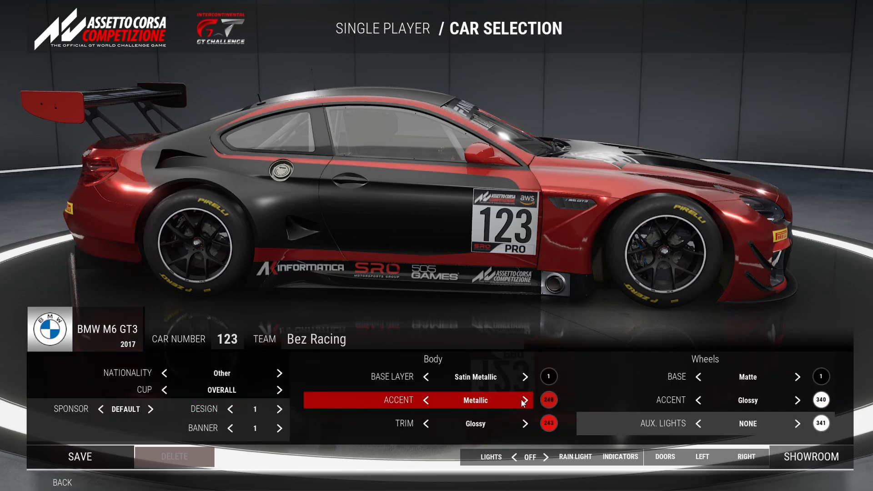
Set the body trim to colour 82 with a Chrome finish.
left_click(548, 422)
scroll(79, 403, "up", 3)
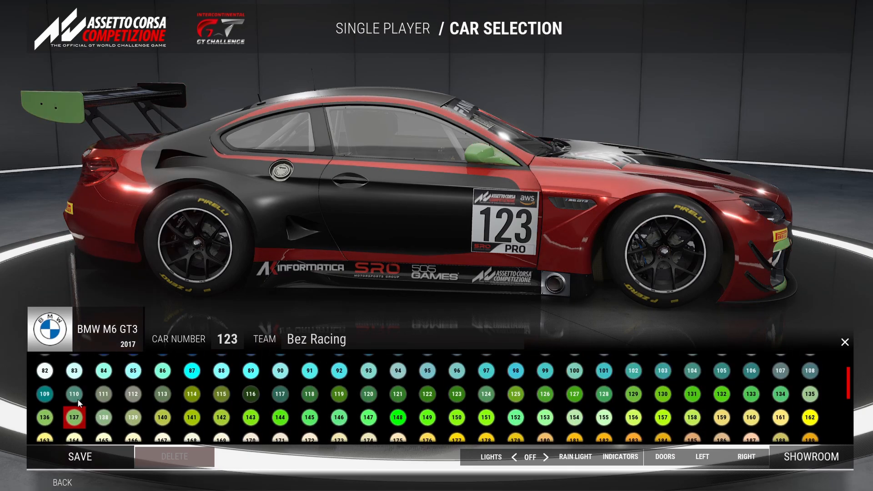
left_click(45, 367)
left_click(423, 426)
left_click(423, 427)
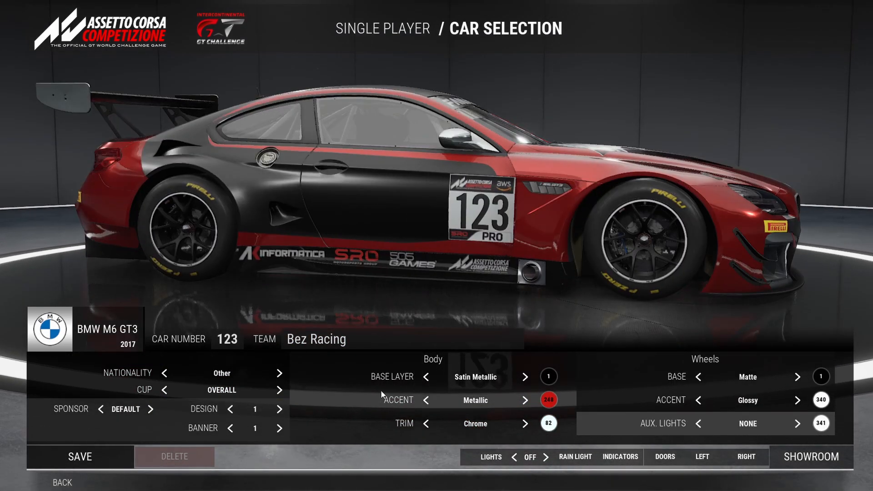
Choose body design 4 and save the custom BMW.
left_click(281, 410)
left_click(281, 410)
left_click(282, 411)
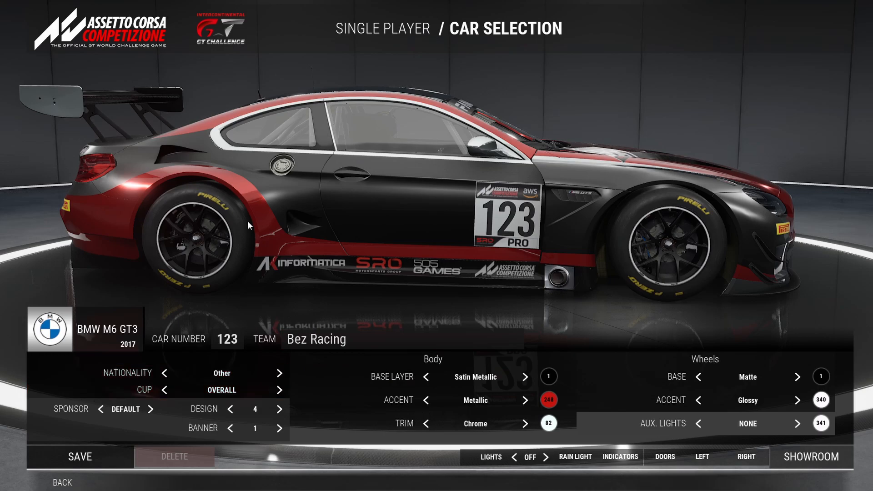
left_click(96, 465)
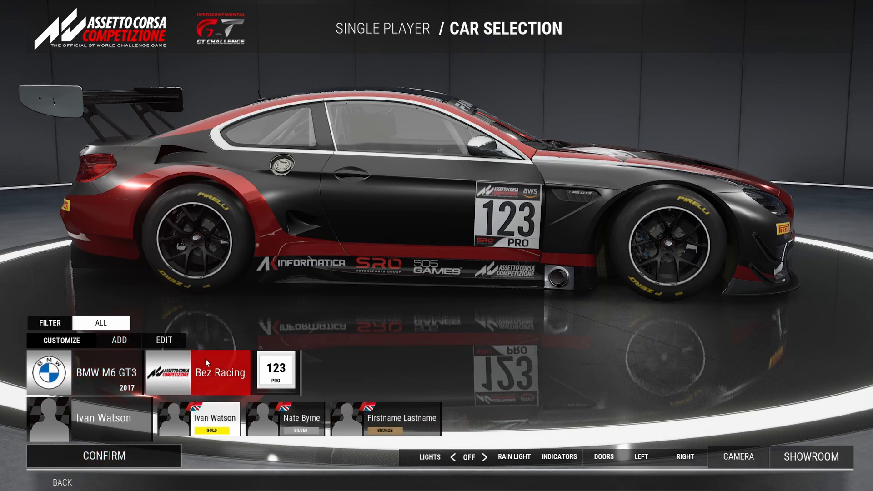
Select the 2018 Nissan GT-R Nismo GT3 and inspect its Bez Racing livery from several angles.
left_click(134, 362)
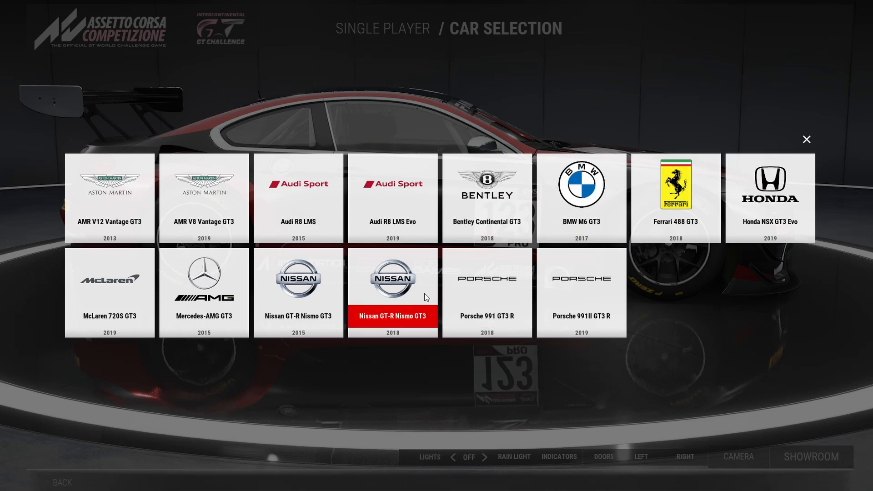
left_click(414, 311)
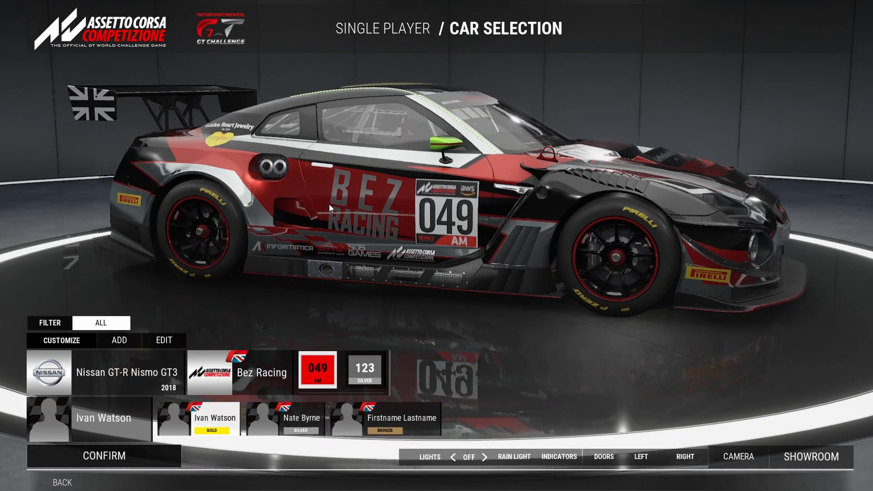
left_click_drag(328, 203, 95, 193)
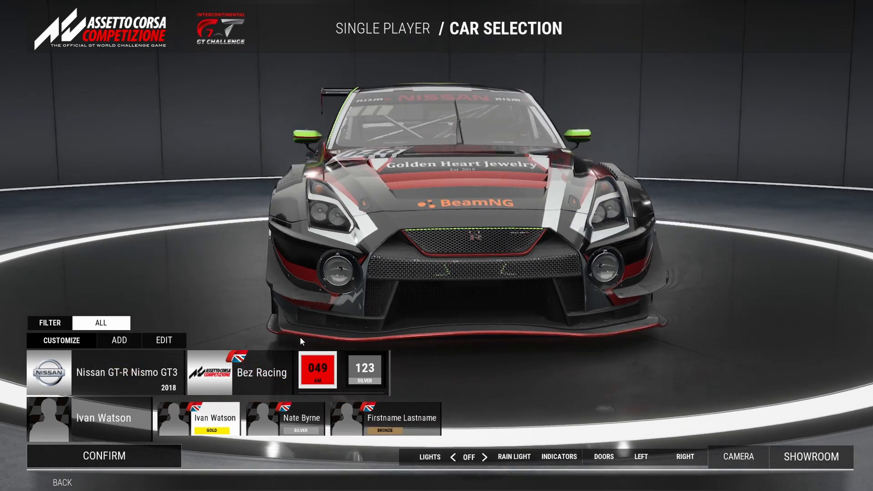
left_click_drag(143, 205, 266, 214)
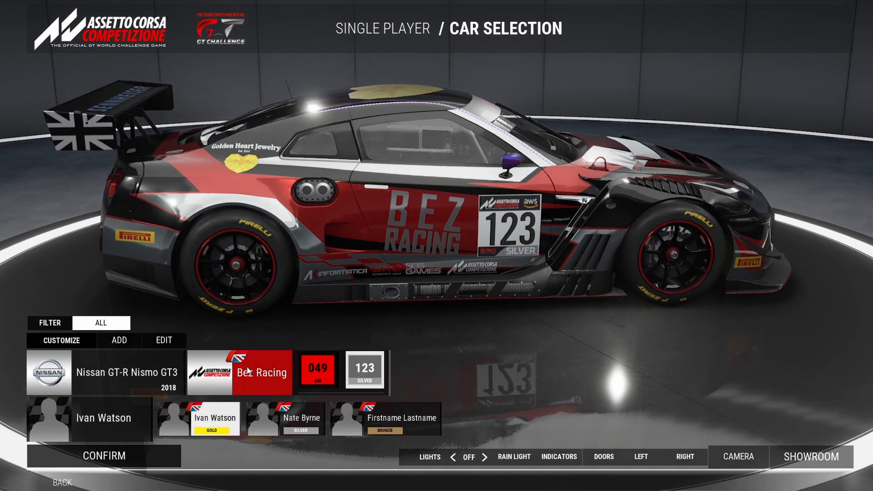
Compare the Nissan's KCMG livery from several angles and return to the Bez Racing team.
left_click(246, 372)
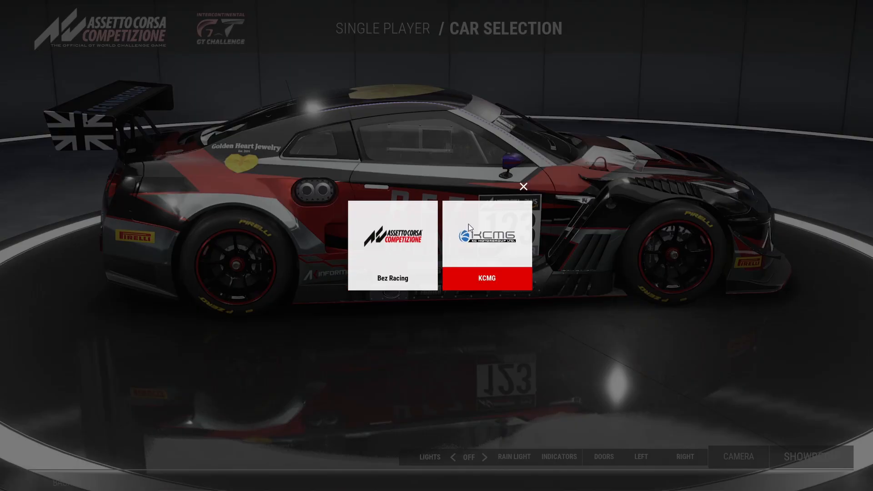
left_click(477, 230)
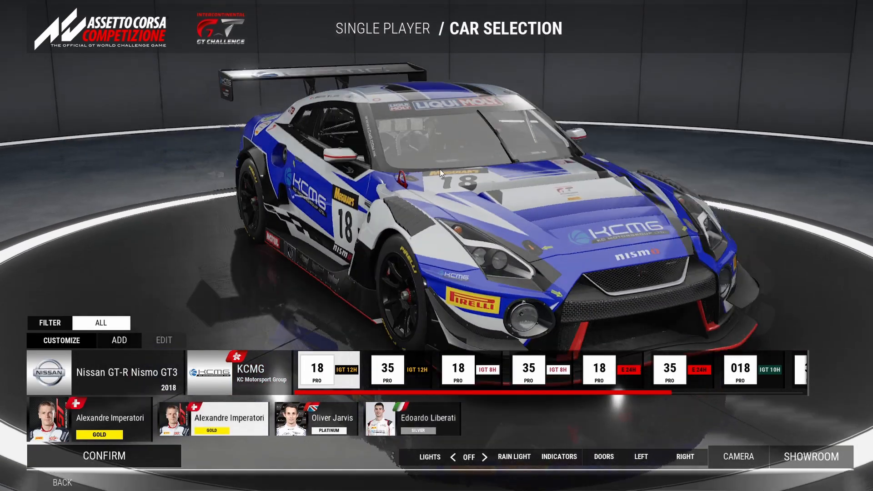
left_click_drag(468, 173, 177, 178)
left_click_drag(210, 205, 553, 173)
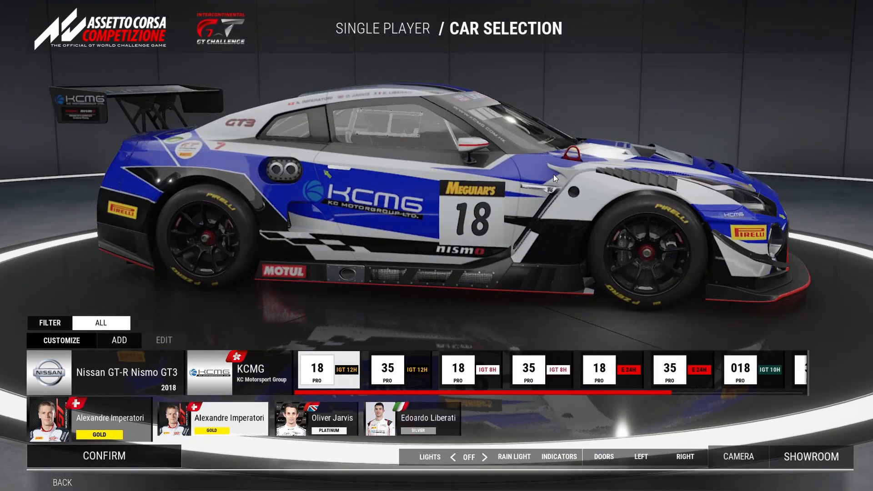
left_click(247, 360)
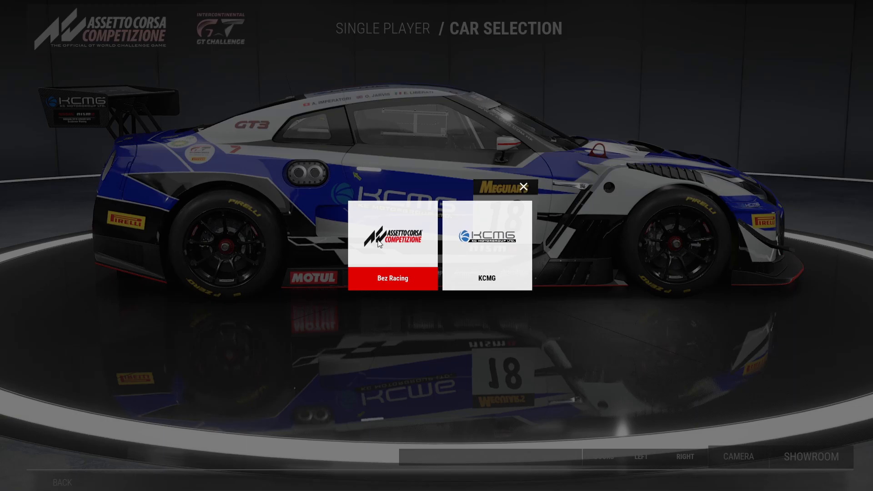
left_click(394, 280)
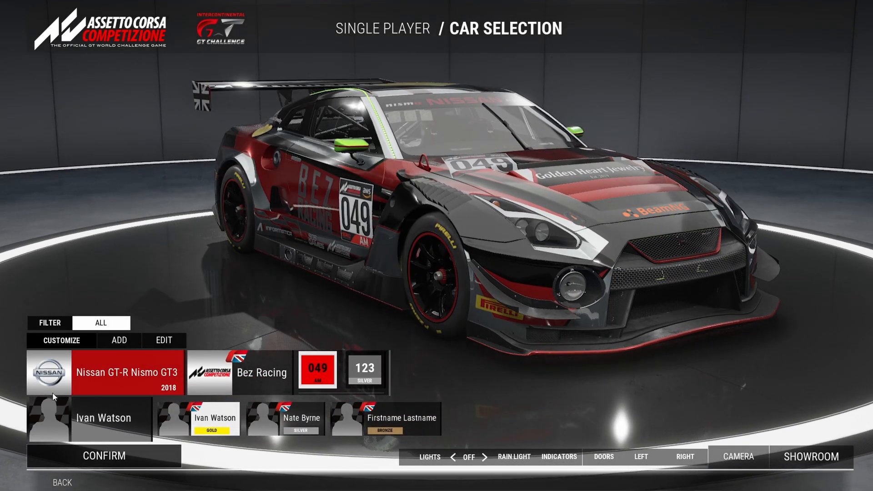
Select the BMW M6 GT3 of team Bez Racing and confirm it as the session car.
left_click(94, 376)
left_click(539, 214)
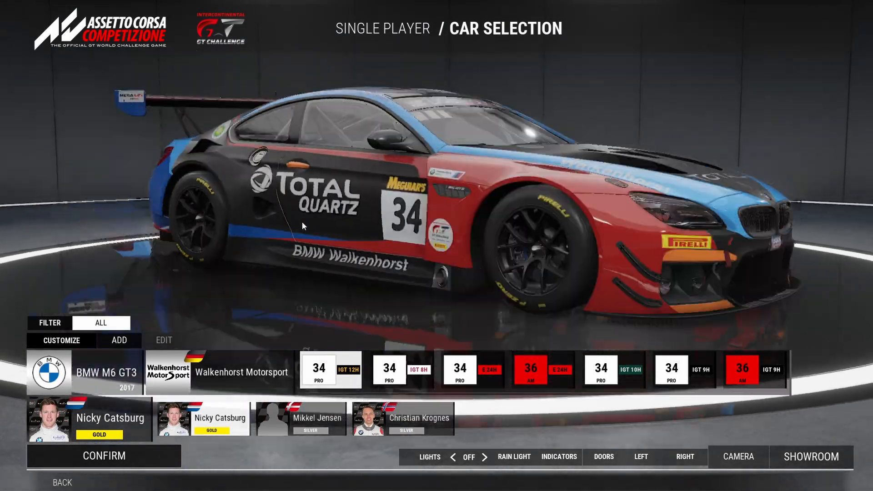
left_click(241, 372)
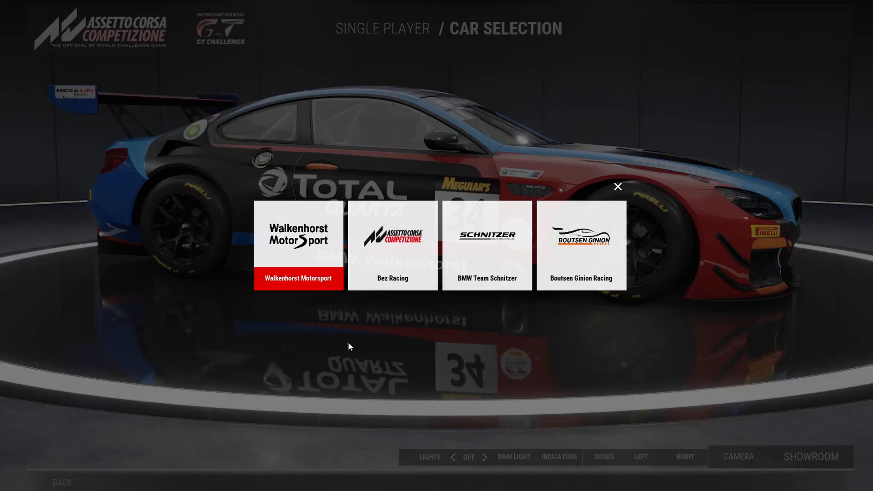
left_click(396, 282)
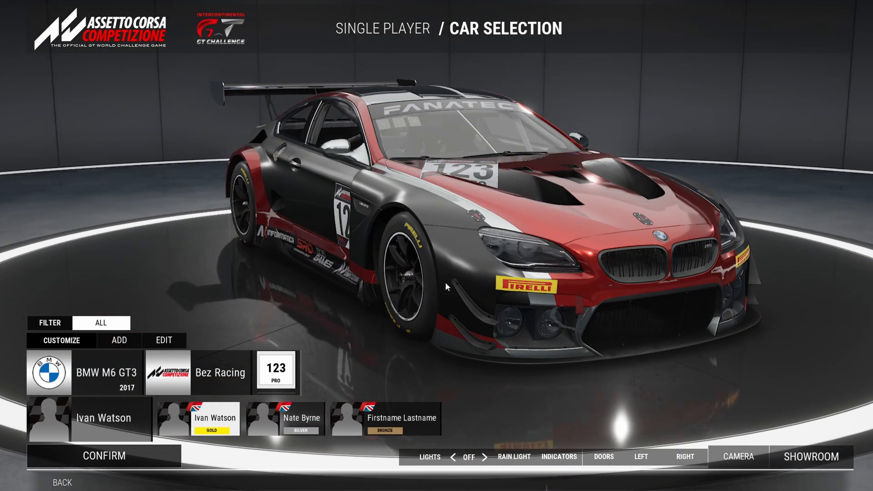
left_click(136, 457)
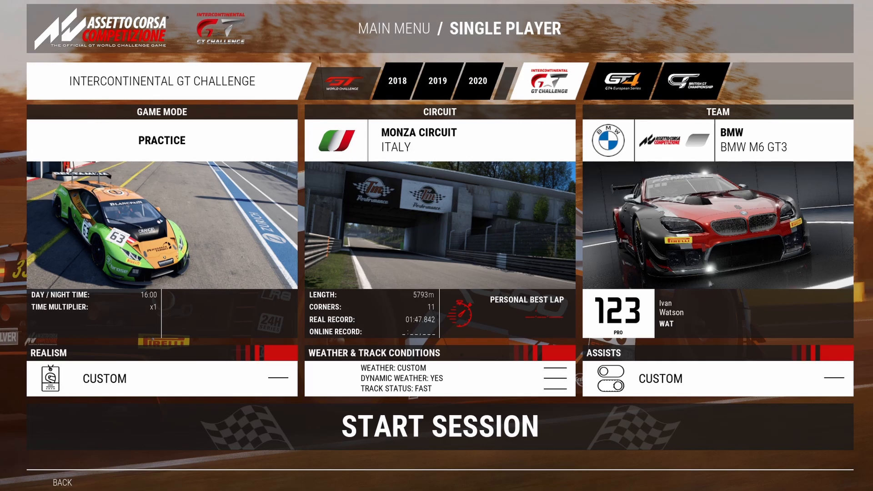
Switch to File Explorer and open the Customs folder inside Documents > Assetto Corsa Competizione.
key("alt+Tab")
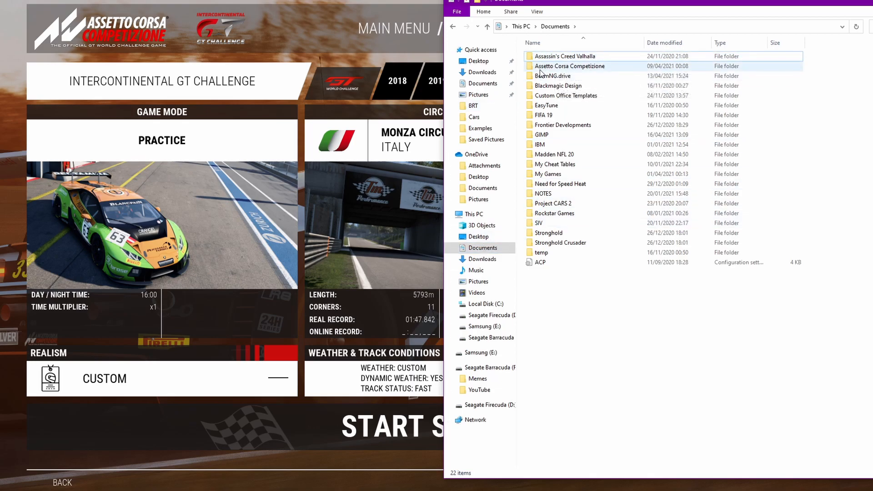
double_click(553, 68)
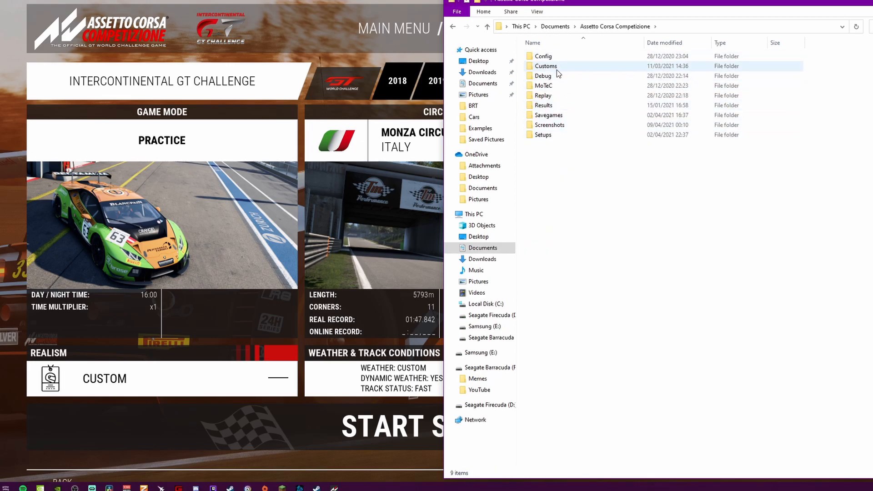
double_click(557, 69)
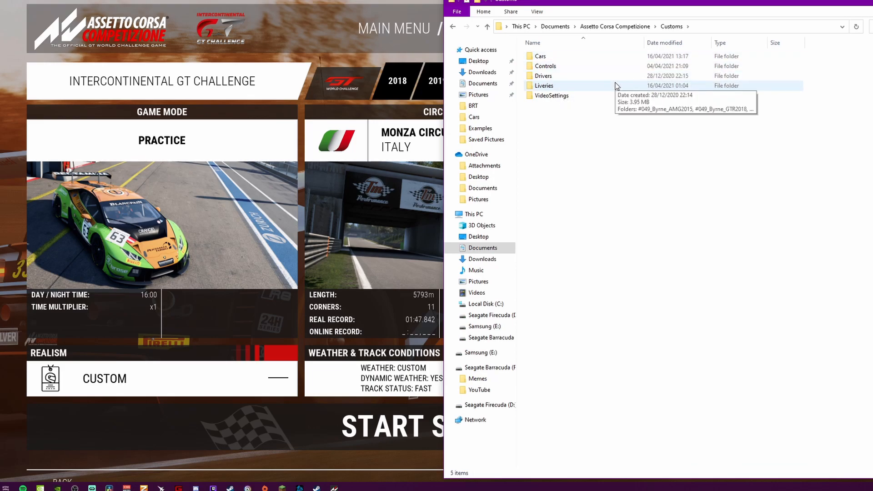
double_click(593, 59)
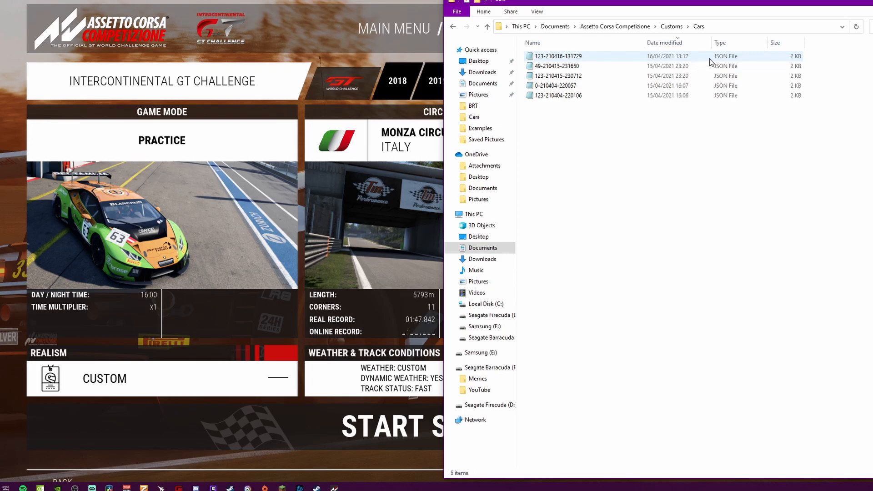
double_click(555, 57)
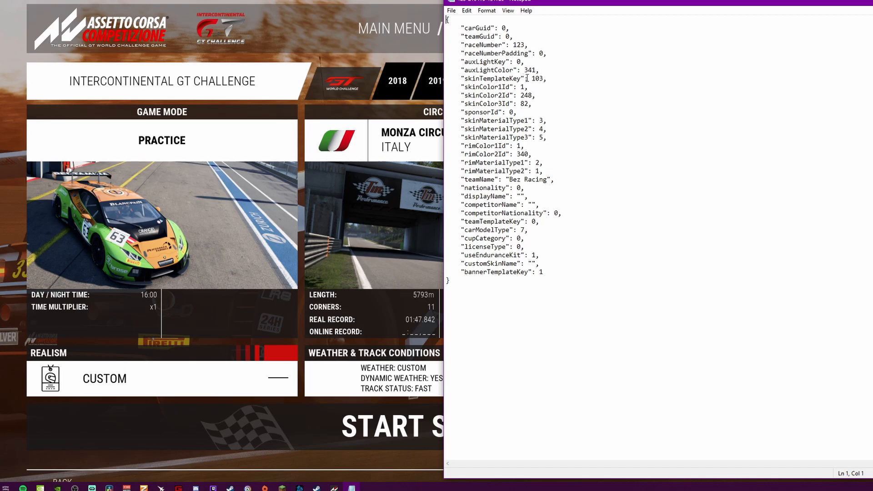
left_click(532, 264)
type("#123_")
type("Watson_")
type("M6")
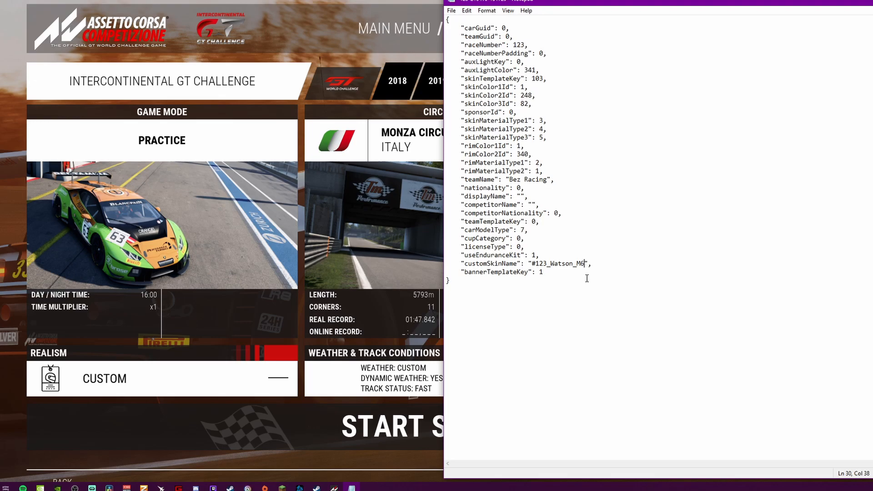
left_click(862, 2)
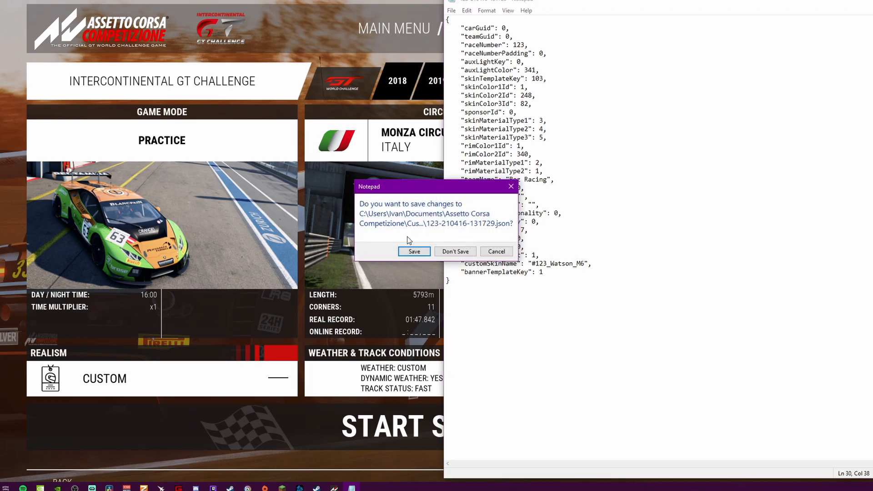
left_click(412, 250)
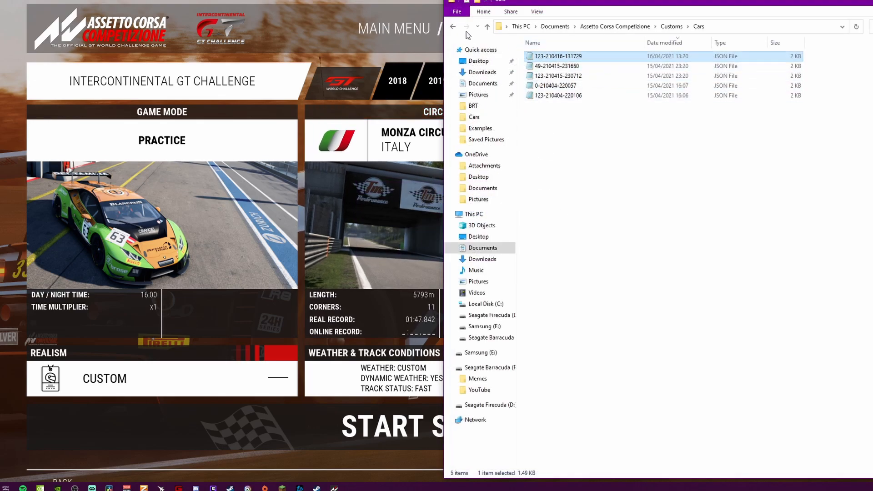
Check the contents of the existing M6 livery folder in Customs > Liveries and delete that folder.
left_click(453, 27)
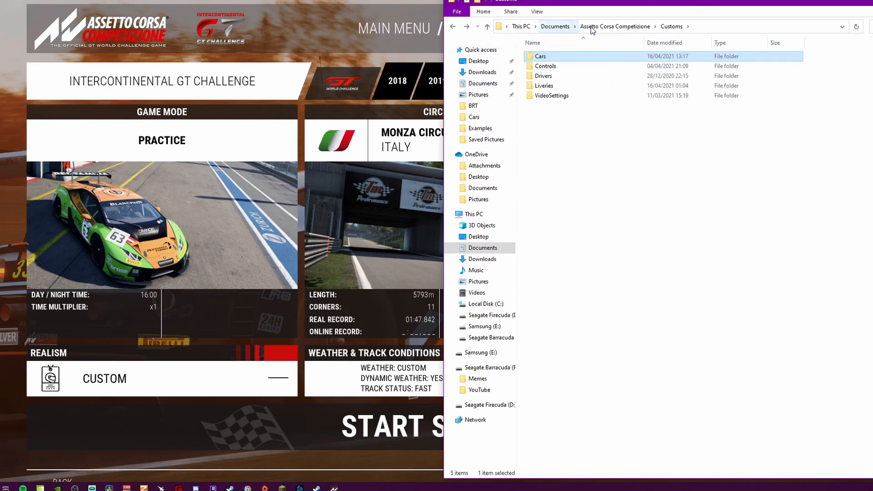
double_click(547, 86)
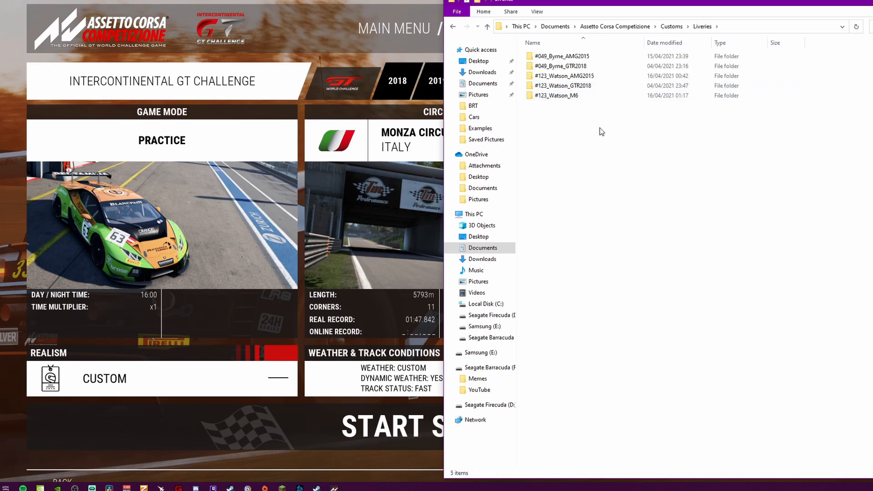
double_click(570, 97)
left_click(452, 26)
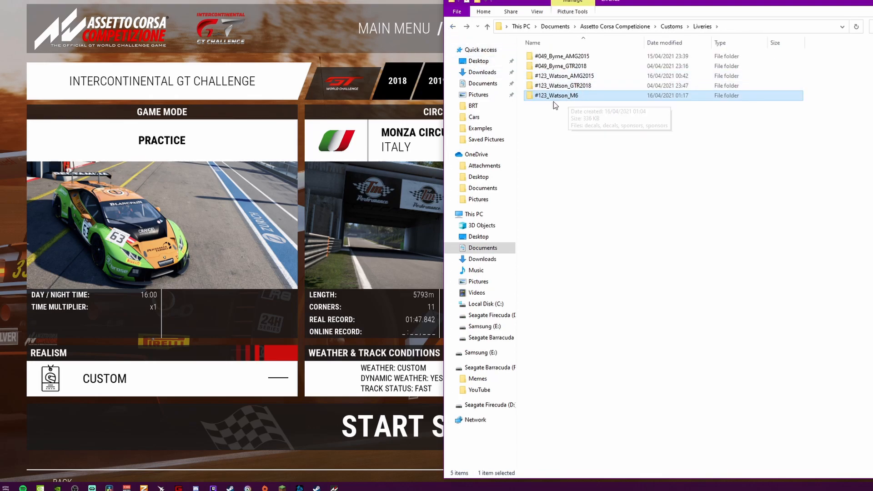
mouse_move(587, 98)
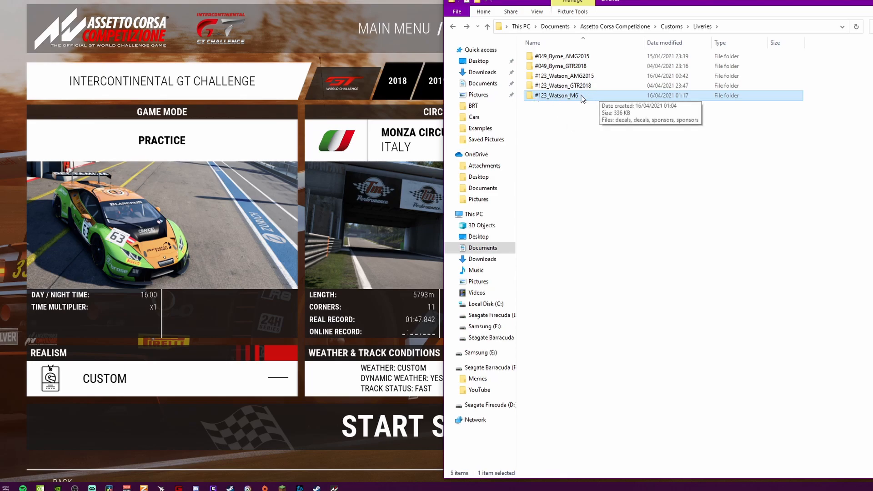
double_click(582, 96)
left_click_drag(793, 72, 539, 76)
left_click(452, 27)
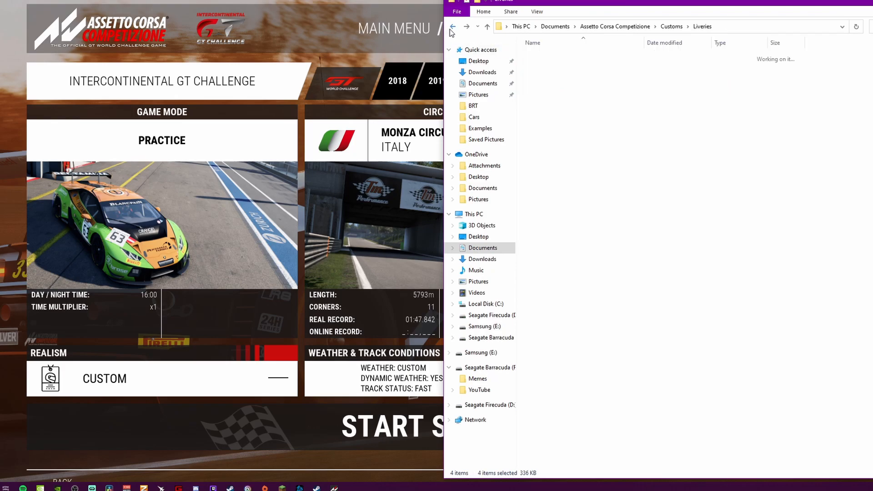
right_click(586, 103)
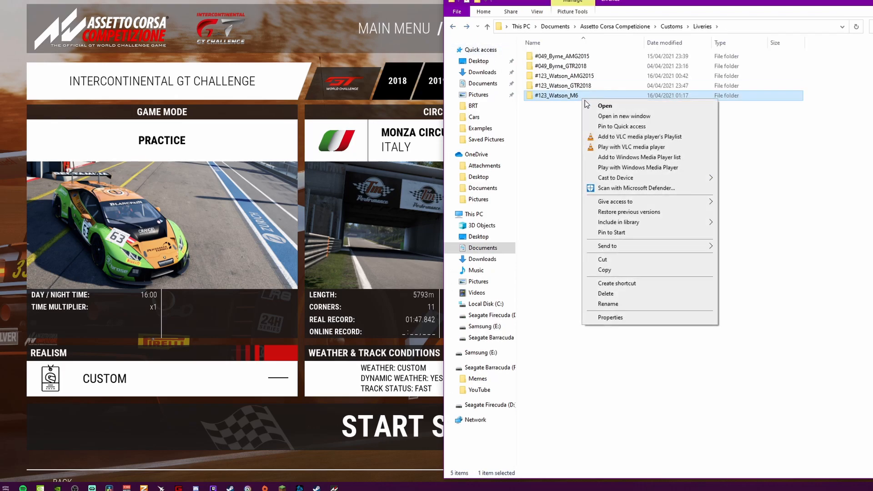
left_click(605, 293)
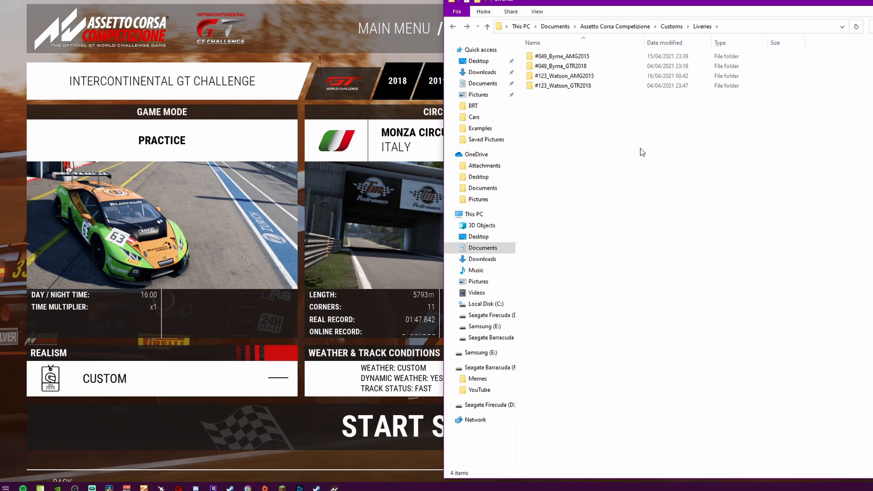
Create a new folder in Liveries named exactly like the custom skin: #123, the driver's surname and M6, joined by underscores.
right_click(571, 113)
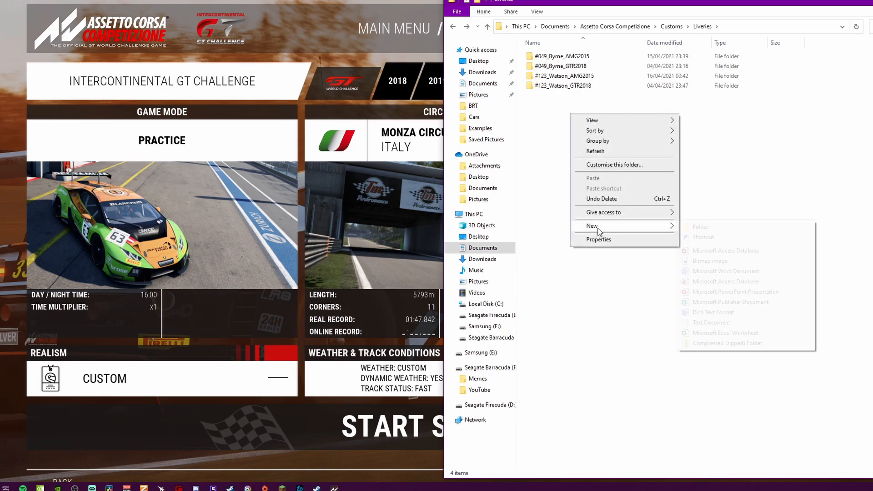
mouse_move(599, 228)
left_click(700, 226)
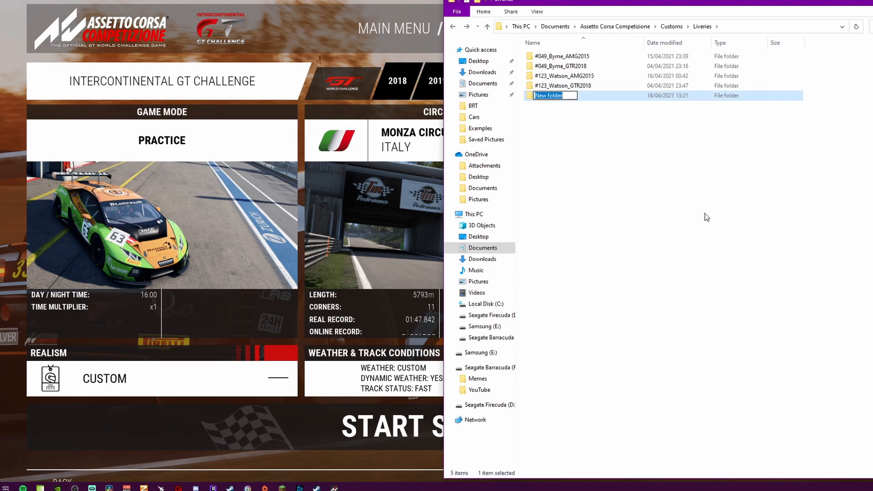
type("#123_Watson_M6")
key("Return")
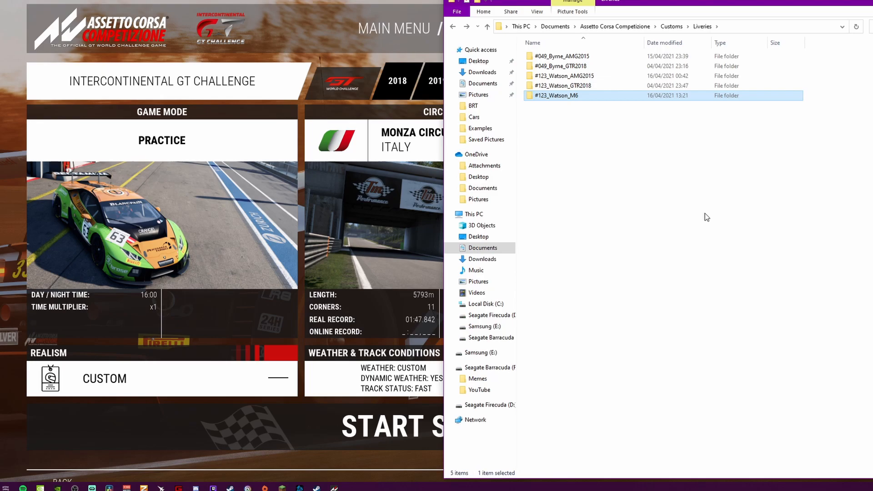
Compare the contents of the new M6 livery folder with those of the #123 GTR2018 livery folder.
double_click(572, 97)
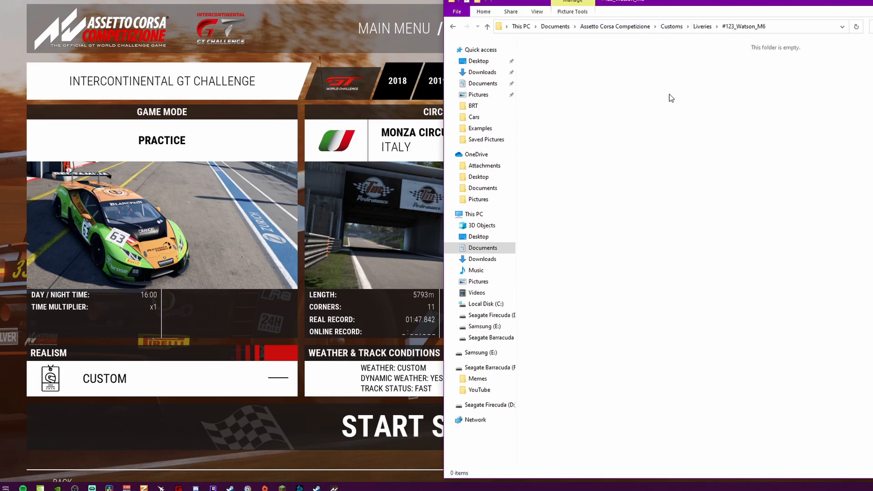
left_click(453, 27)
double_click(584, 87)
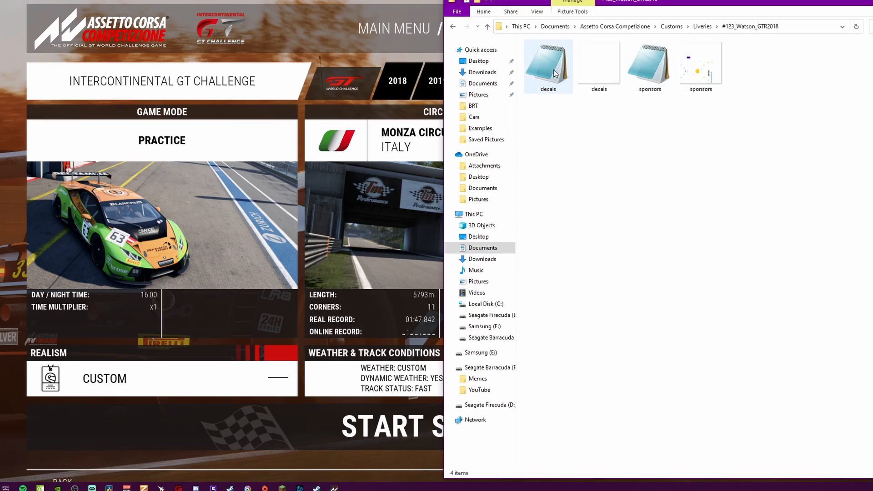
left_click(449, 25)
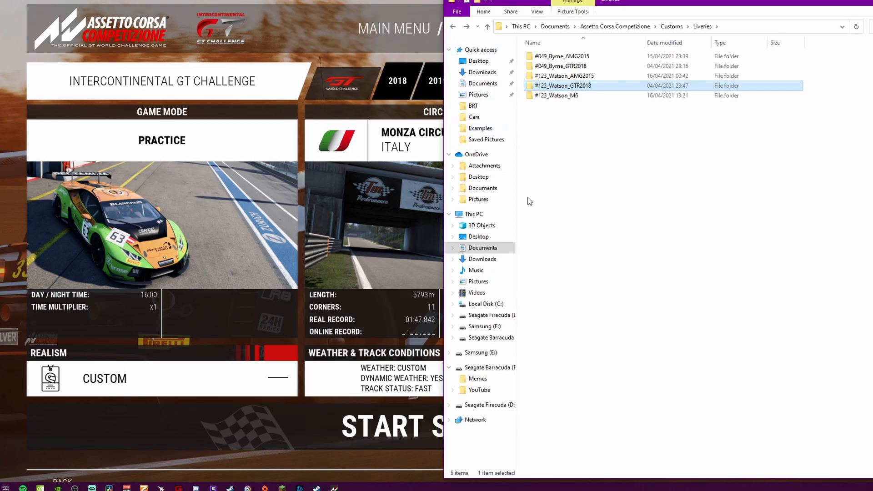
left_click(559, 99)
double_click(559, 99)
left_click(450, 26)
double_click(595, 87)
Copy the decals and sponsors JSON files from the #123 GTR2018 livery folder into the new M6 livery folder.
left_click(546, 62)
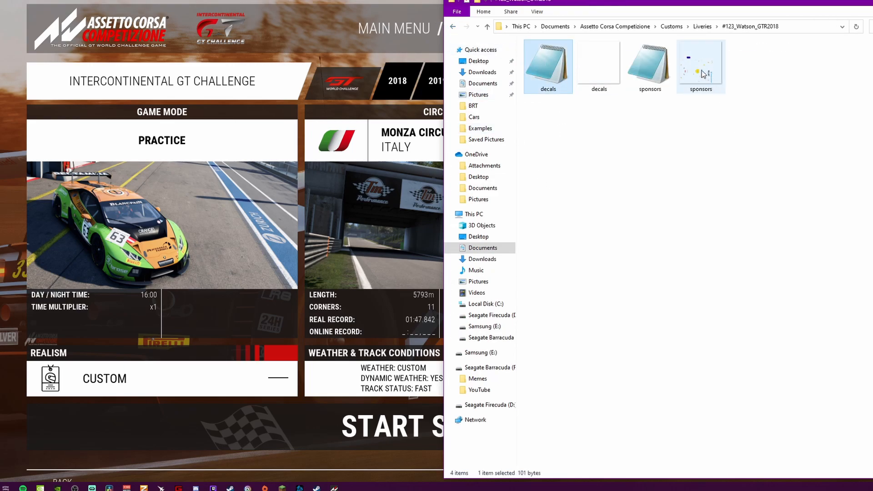
left_click(658, 81, "shift")
left_click(609, 111)
left_click(555, 75)
left_click(639, 75, "ctrl")
right_click(639, 75)
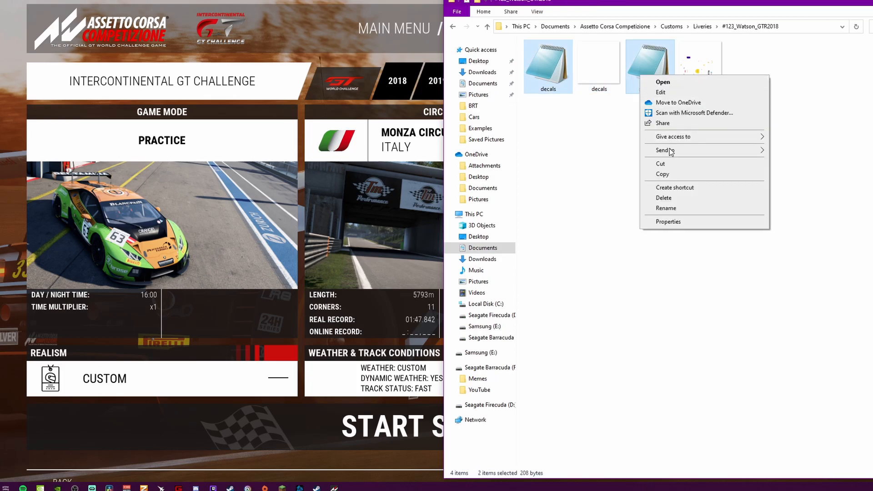
left_click(664, 177)
left_click(452, 25)
double_click(574, 97)
right_click(574, 97)
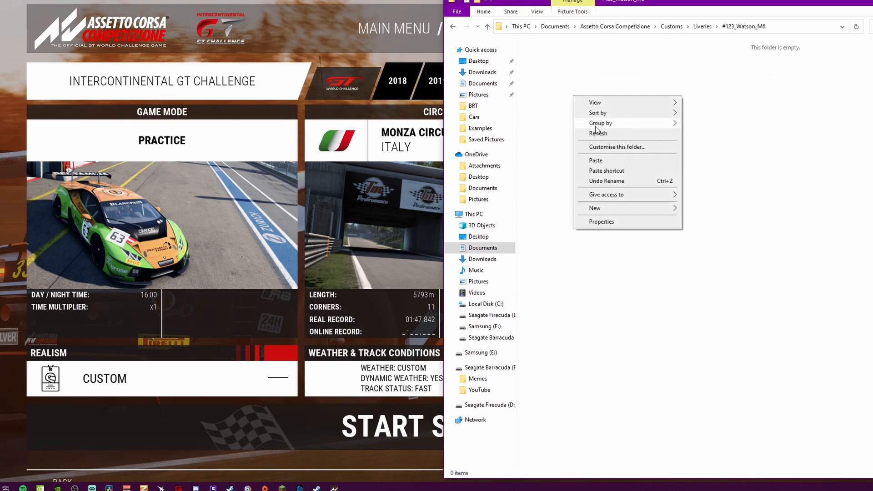
left_click(603, 160)
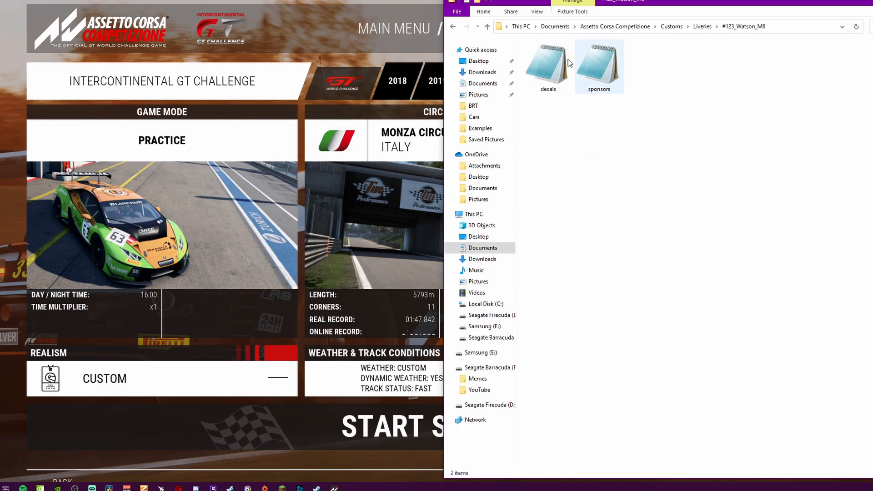
left_click(453, 27)
left_click(452, 27)
double_click(555, 57)
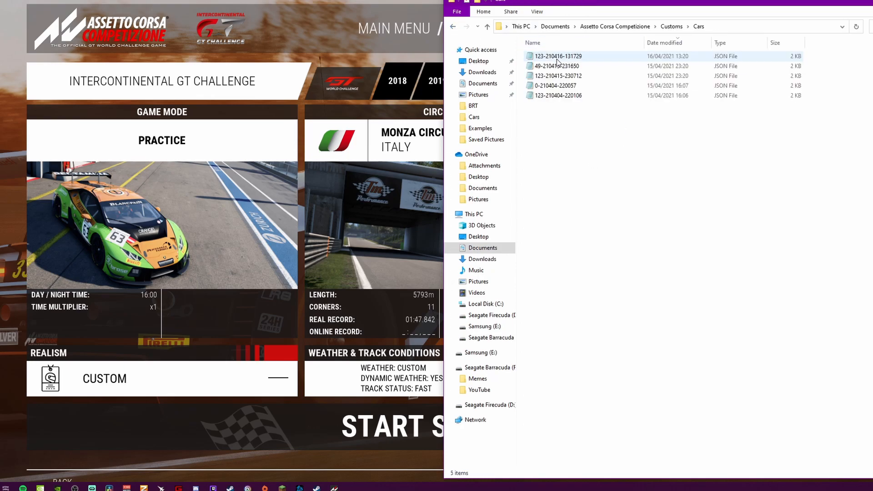
right_click(557, 59)
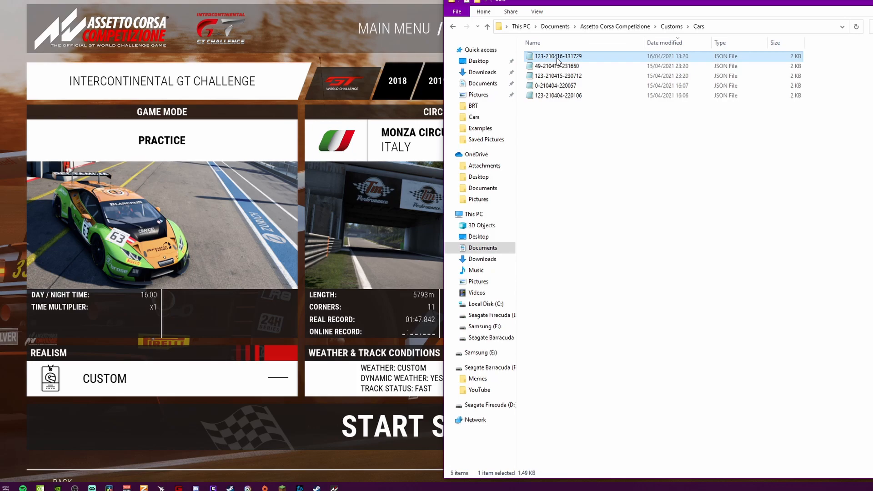
left_click(452, 28)
double_click(568, 86)
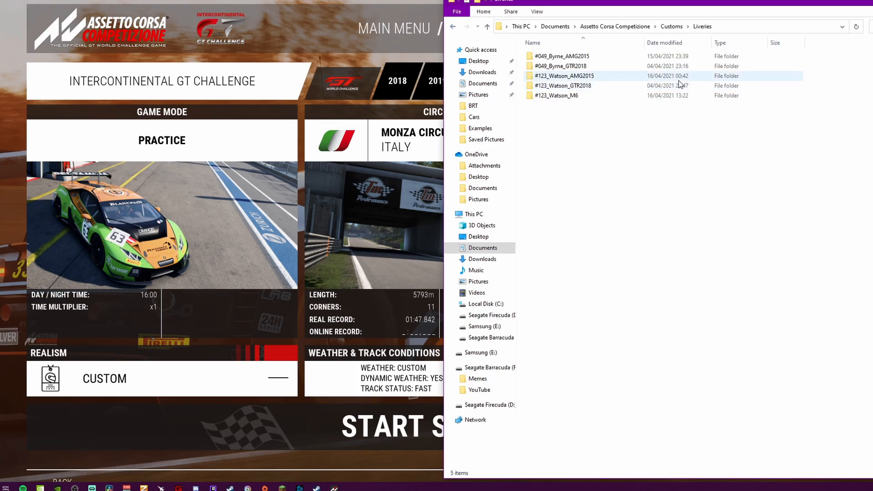
Examine the material values in the decals and sponsors JSON files of the M6 livery folder.
double_click(614, 98)
double_click(541, 72)
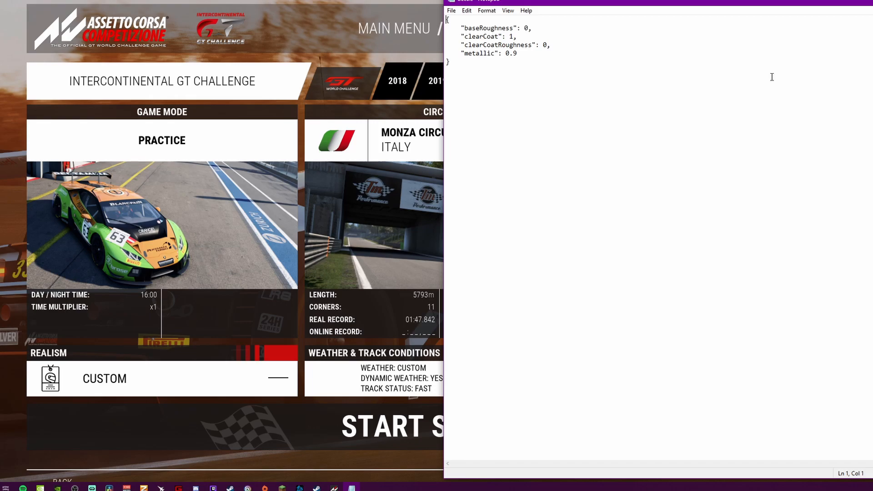
key("alt+F4")
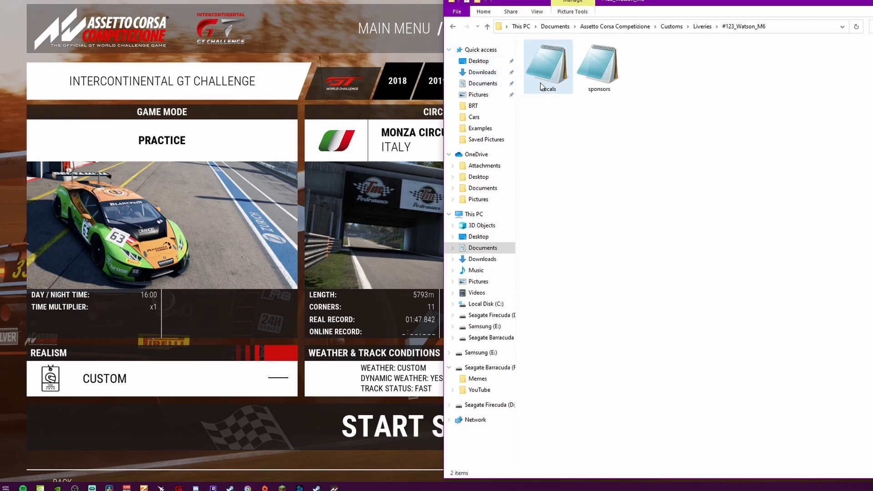
double_click(544, 59)
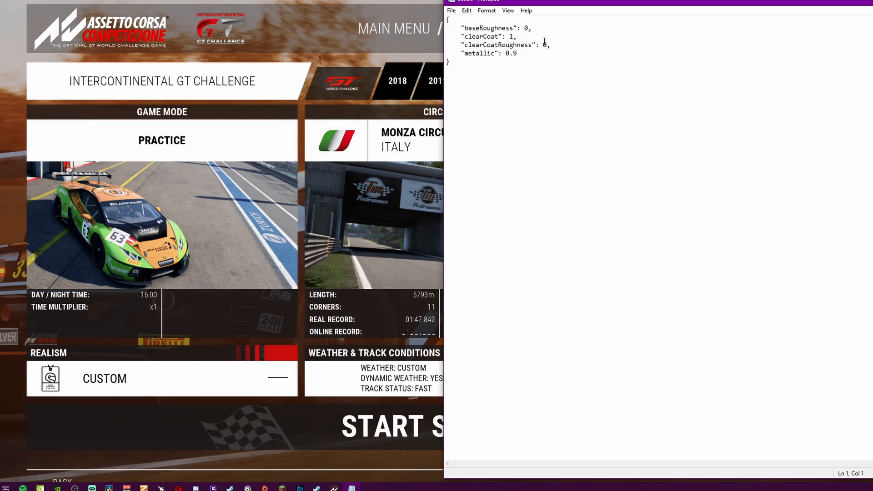
key("ctrl+a")
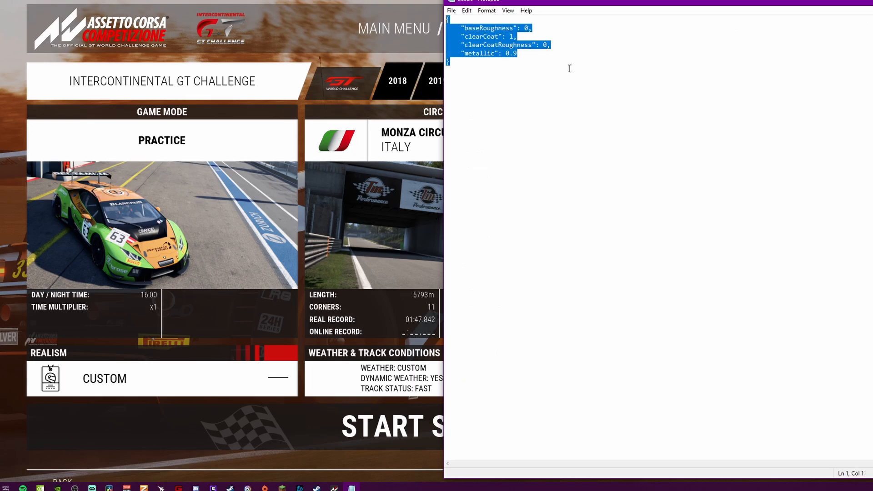
left_click(522, 53)
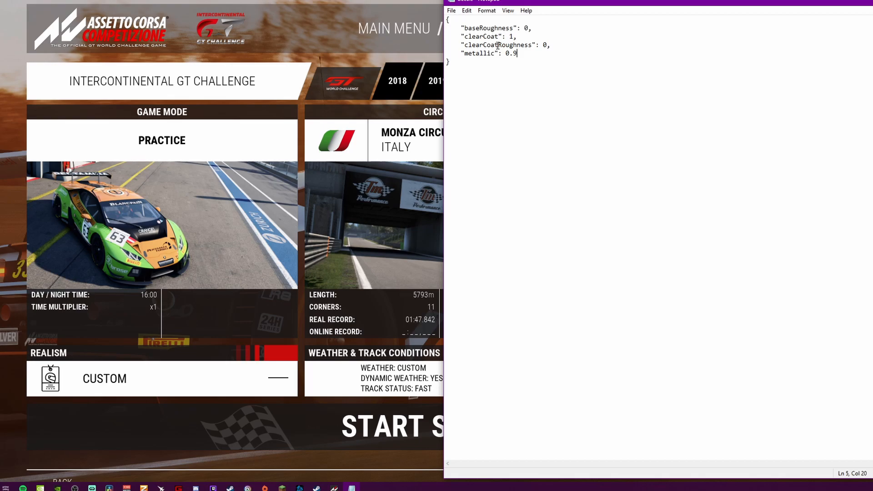
key("alt+F4")
double_click(618, 83)
key("alt+F4")
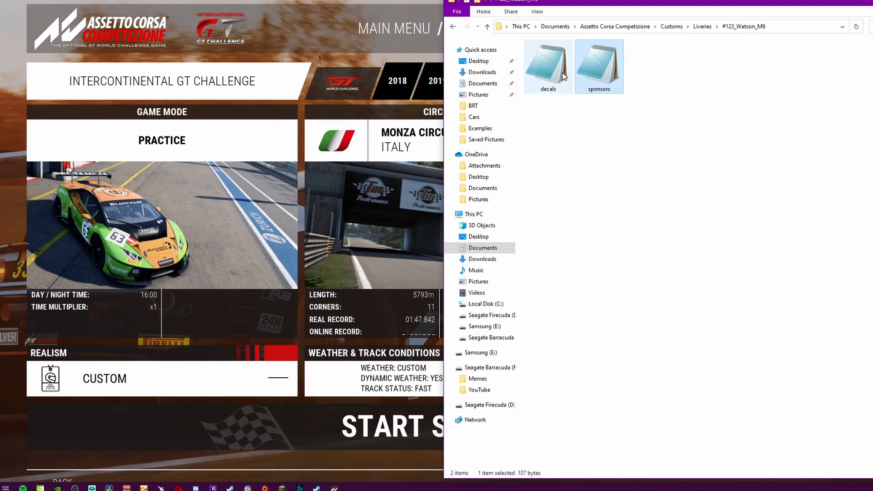
double_click(564, 76)
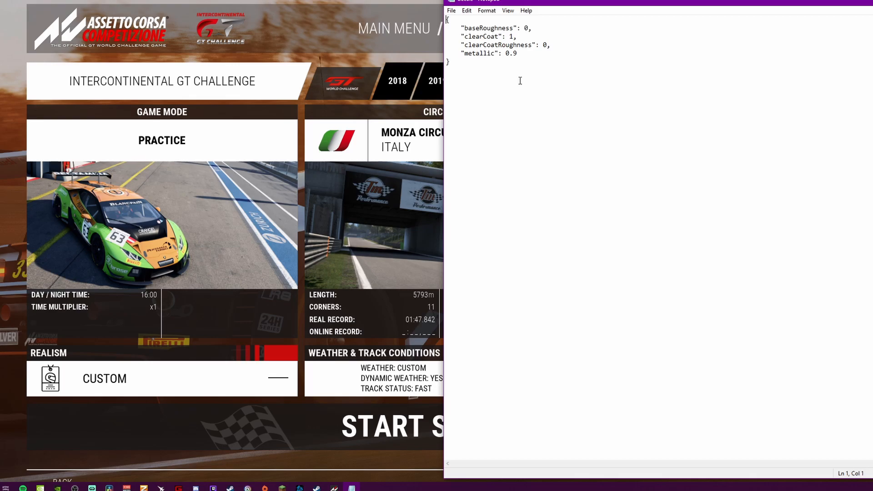
left_click(872, 1)
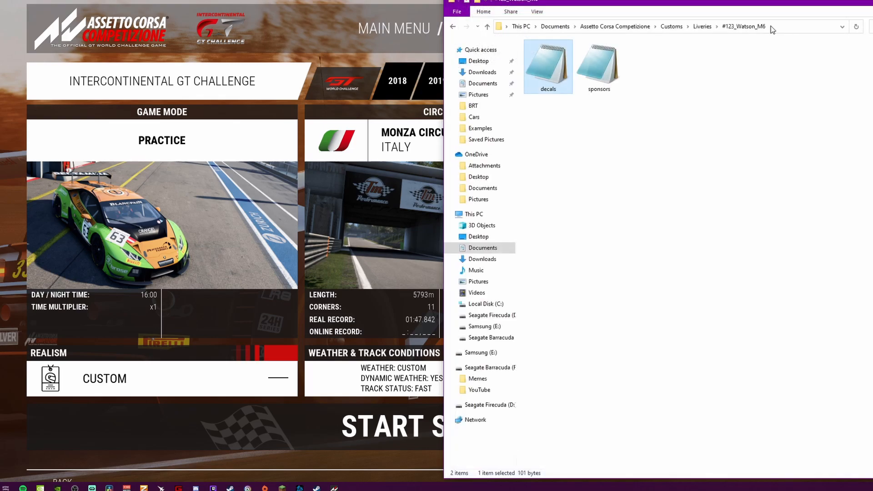
Leave the M6 livery folder and open the Cars folder inside Customs.
left_click(454, 26)
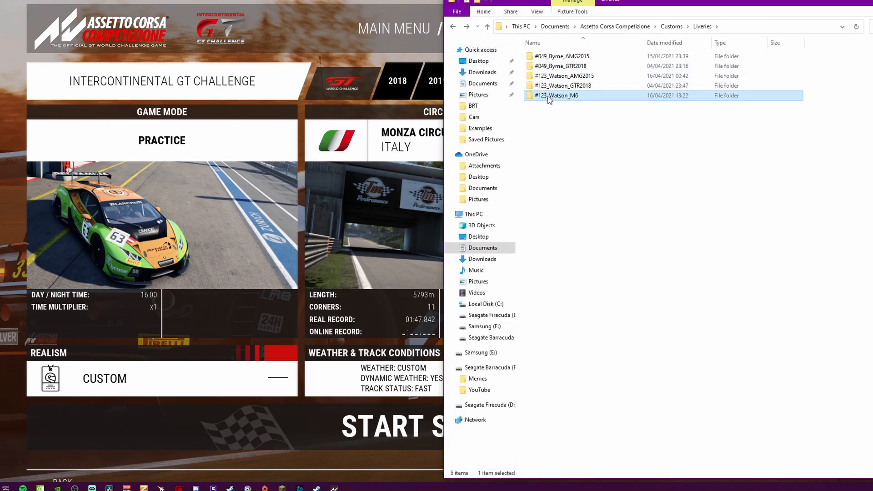
left_click(454, 26)
double_click(552, 54)
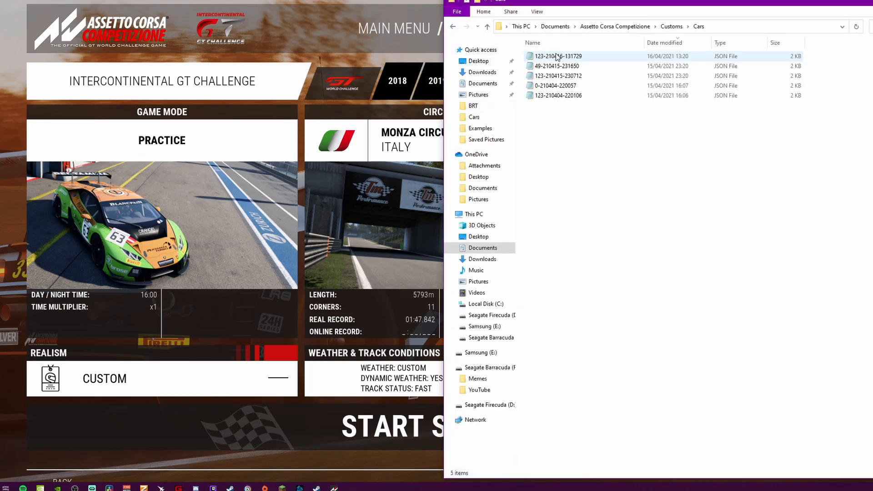
double_click(554, 56)
left_click(872, 0)
left_click(453, 26)
left_click(571, 85)
double_click(571, 84)
double_click(552, 95)
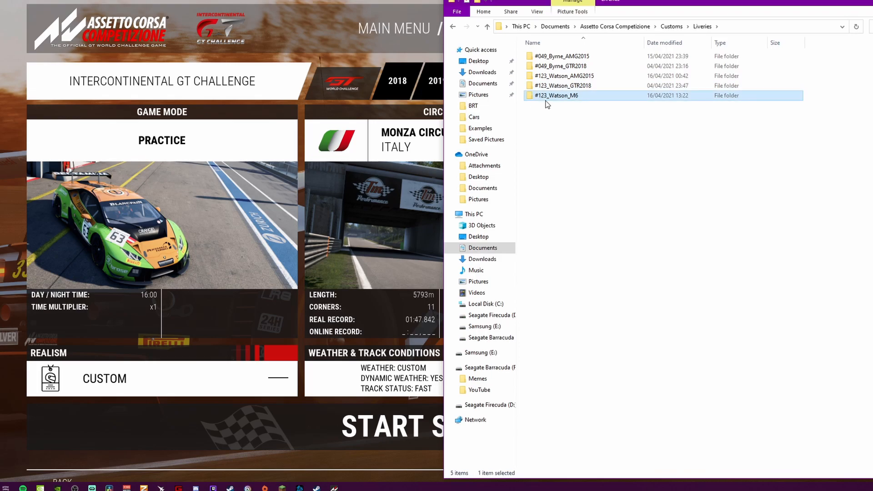
Look over the decals and sponsors files in the M6 livery folder and return to the Customs folder.
left_click(599, 88)
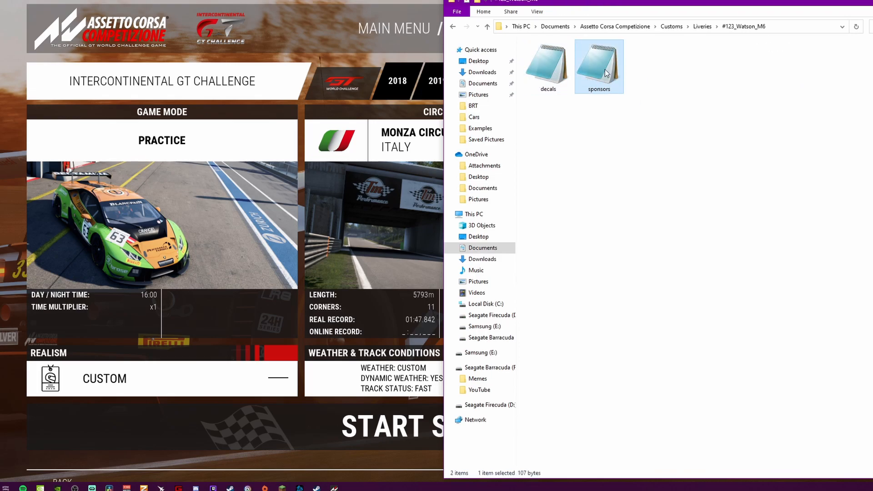
left_click(453, 28)
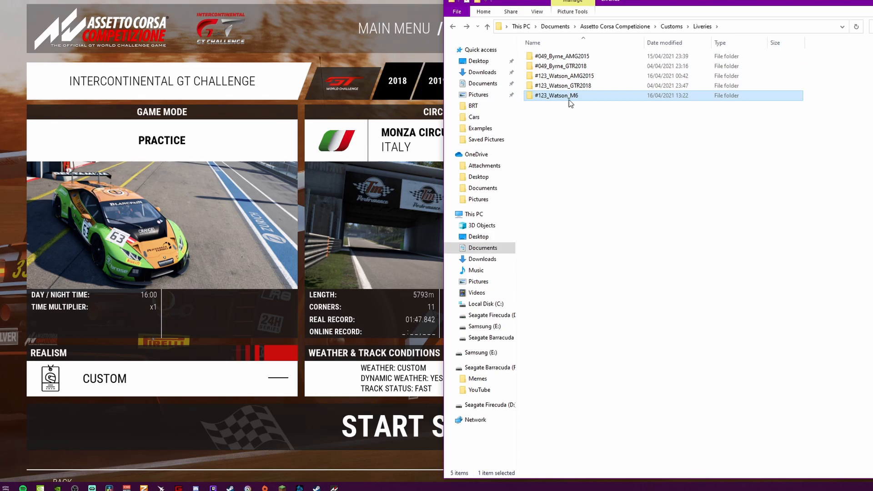
left_click(452, 27)
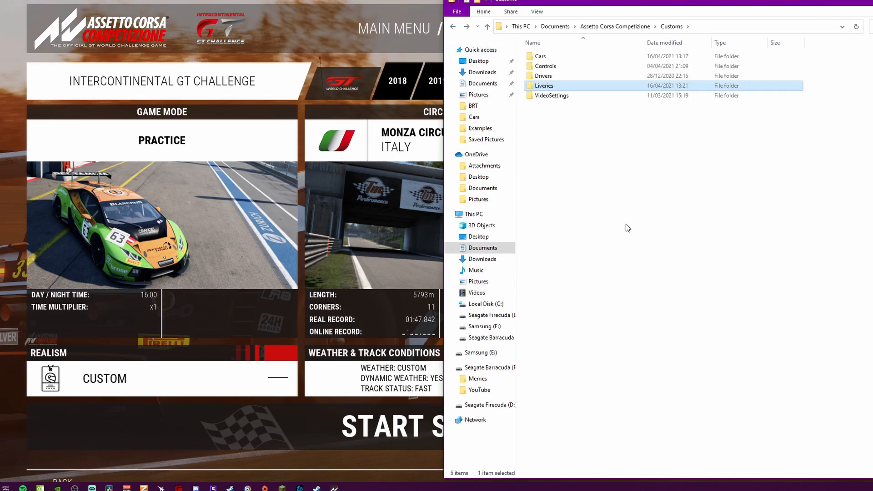
left_click(634, 235)
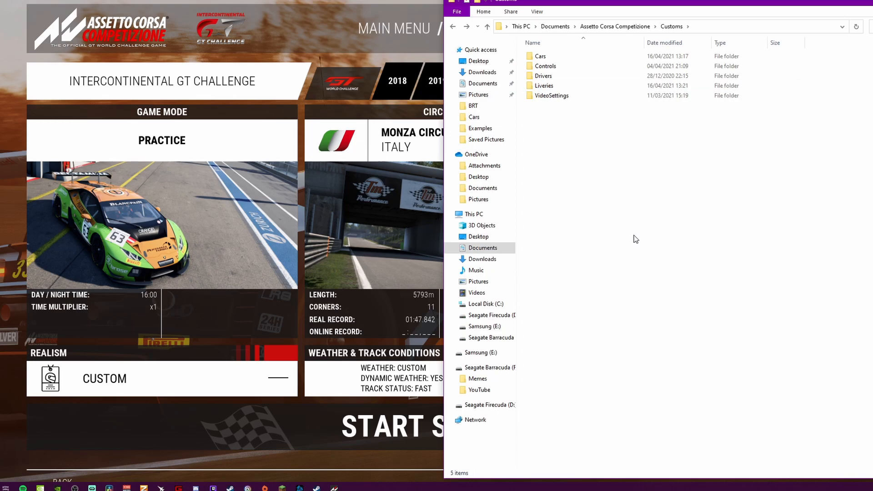
double_click(574, 55)
double_click(573, 56)
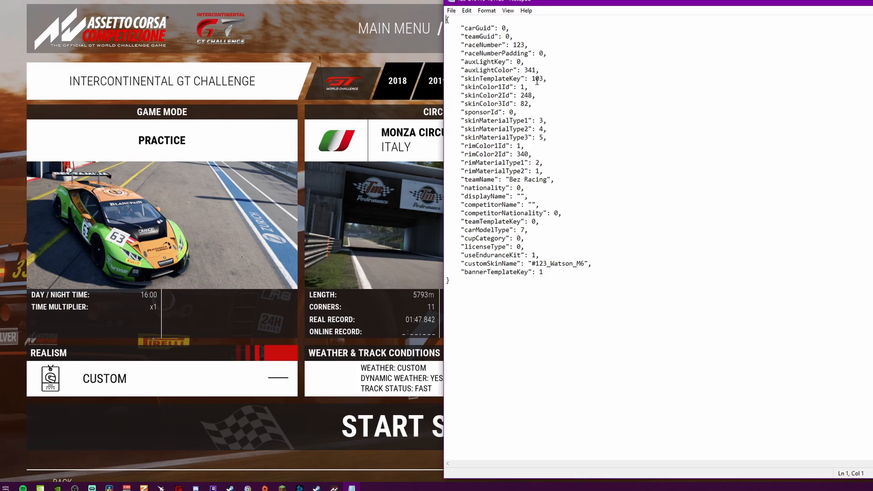
left_click_drag(530, 79, 543, 79)
type("99")
key("alt+F4")
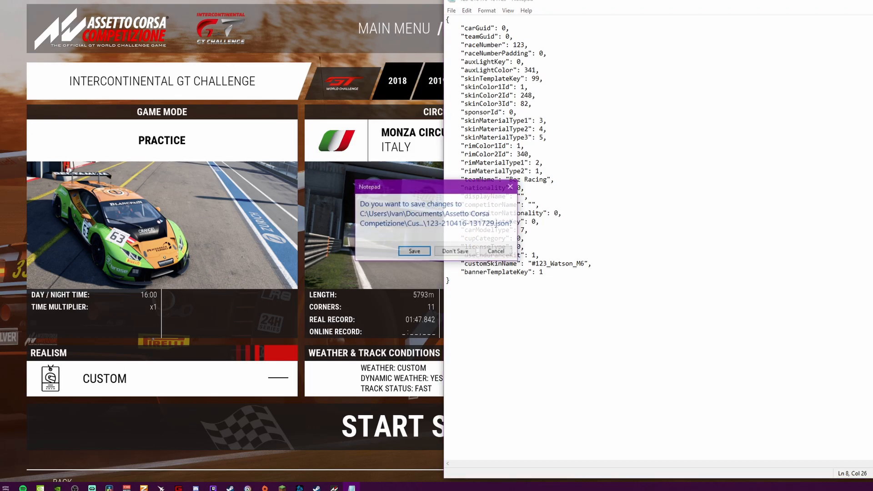
left_click(410, 253)
left_click(740, 214)
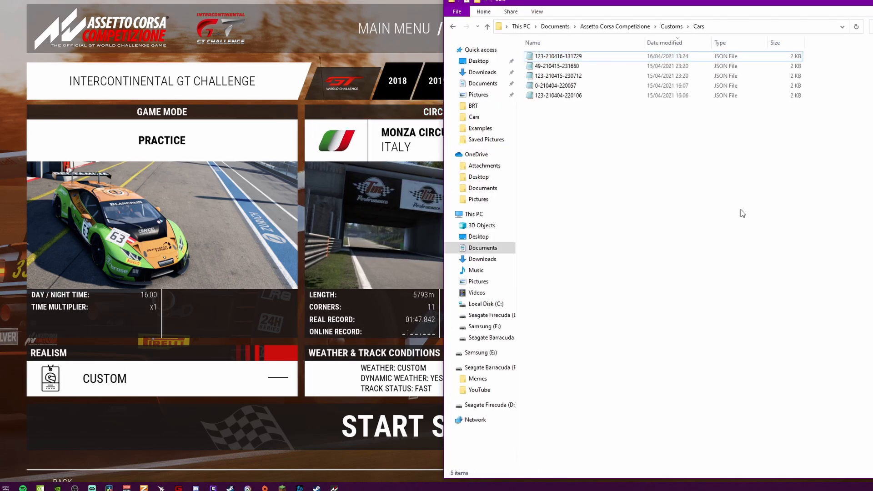
left_click(456, 28)
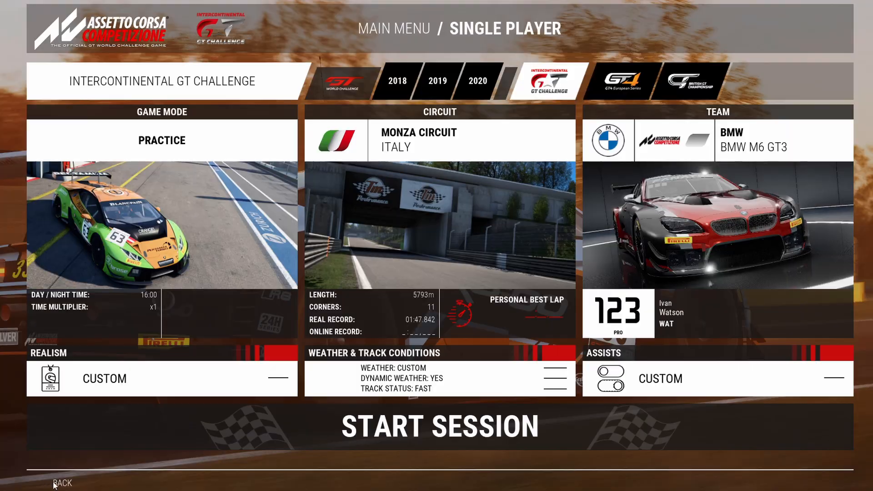
Reload the Single Player screen in Assetto Corsa Competizione and inspect the M6 GT3 from all sides in car selection.
left_click(53, 483)
left_click(523, 295)
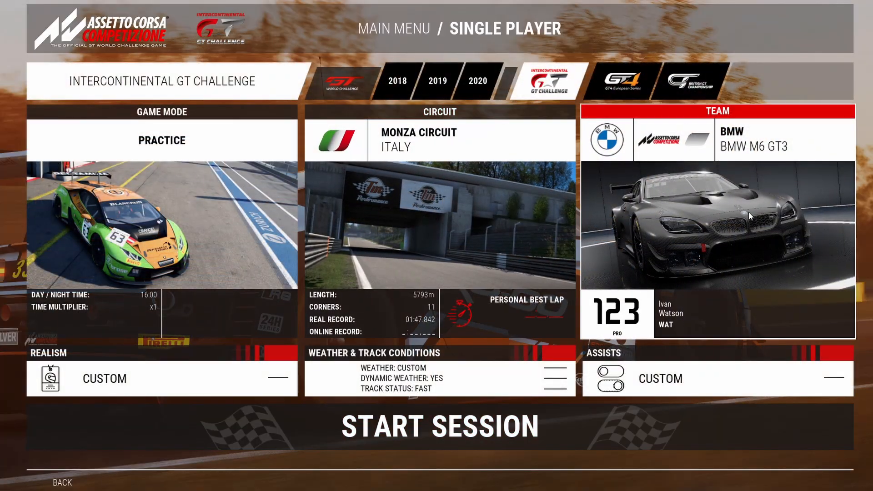
left_click(748, 211)
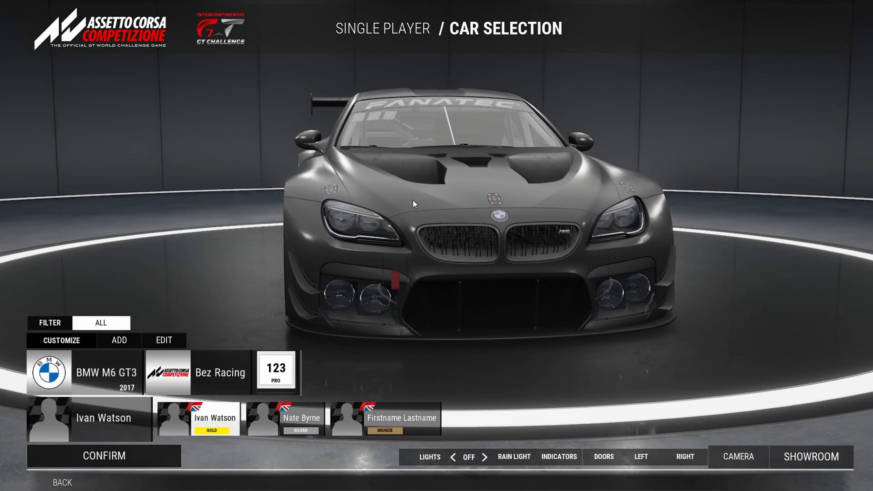
left_click_drag(457, 205, 841, 218)
left_click_drag(205, 216, 700, 213)
left_click_drag(159, 209, 590, 305)
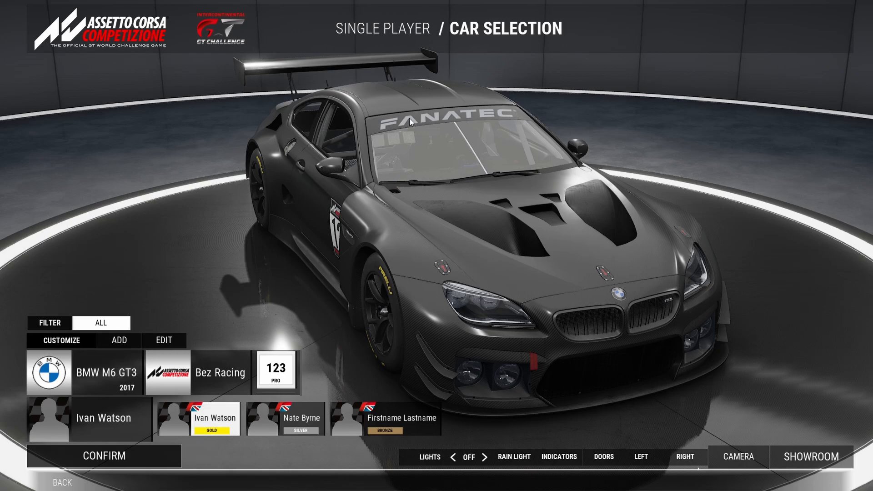
left_click_drag(514, 112, 424, 107)
Open the Bez Racing M6's customization, keep banner 1 after trying the next one, and examine both sides of the car.
left_click(61, 340)
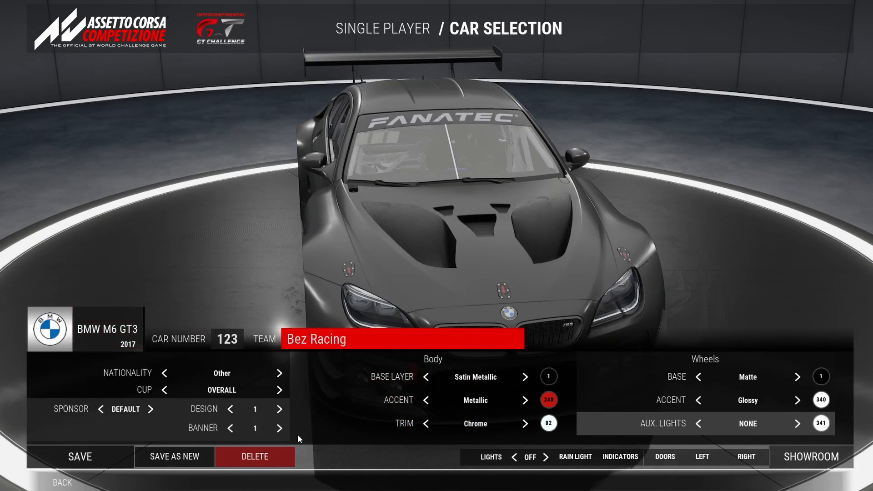
left_click(280, 428)
left_click(230, 428)
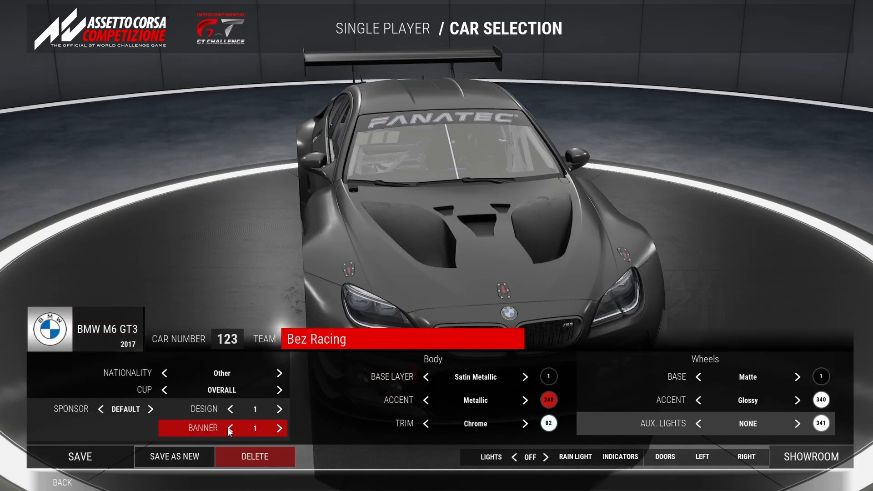
left_click_drag(254, 217, 666, 71)
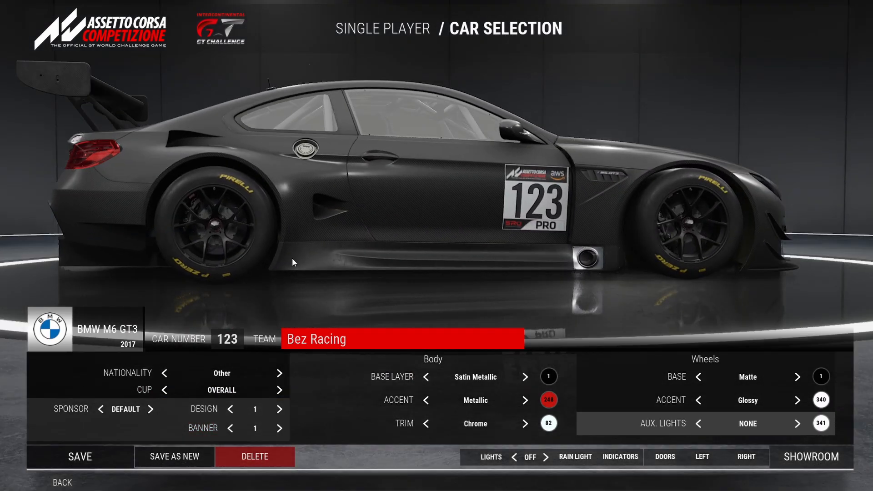
left_click_drag(547, 256, 55, 245)
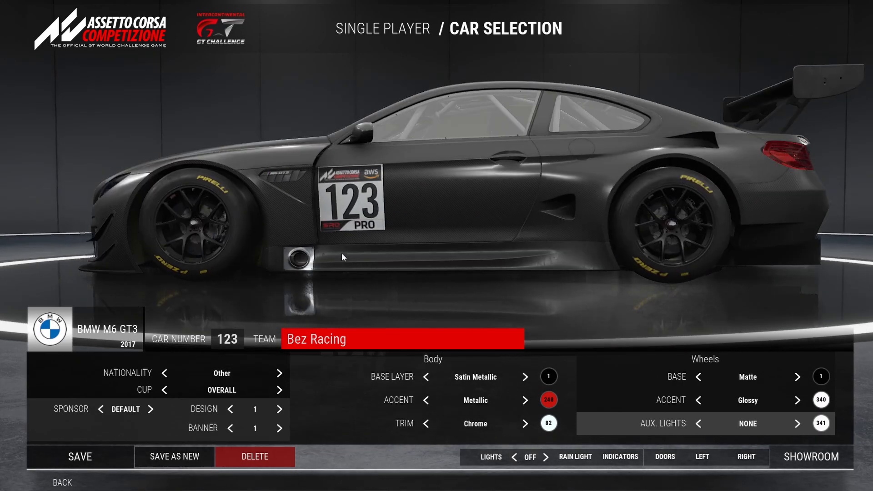
left_click_drag(543, 228, 772, 213)
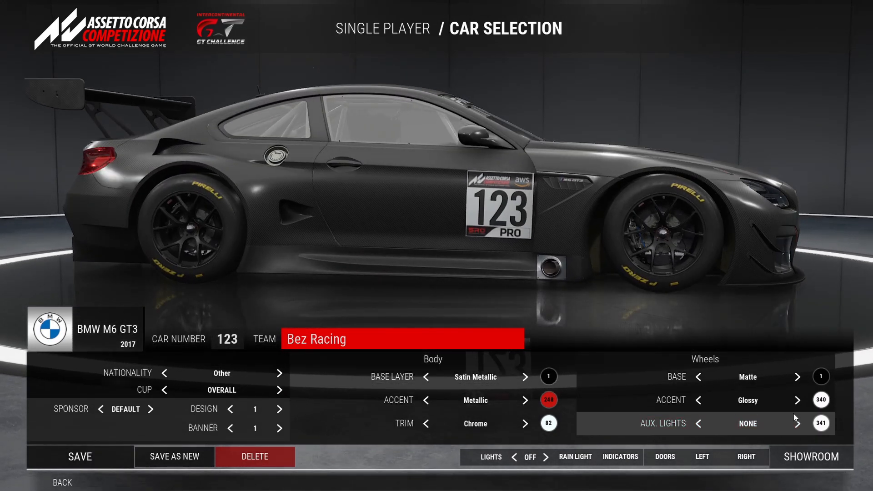
Try a different base colour on the M6's wheels and set it back to colour 1.
left_click(819, 384)
left_click(192, 390)
left_click(821, 376)
left_click(72, 364)
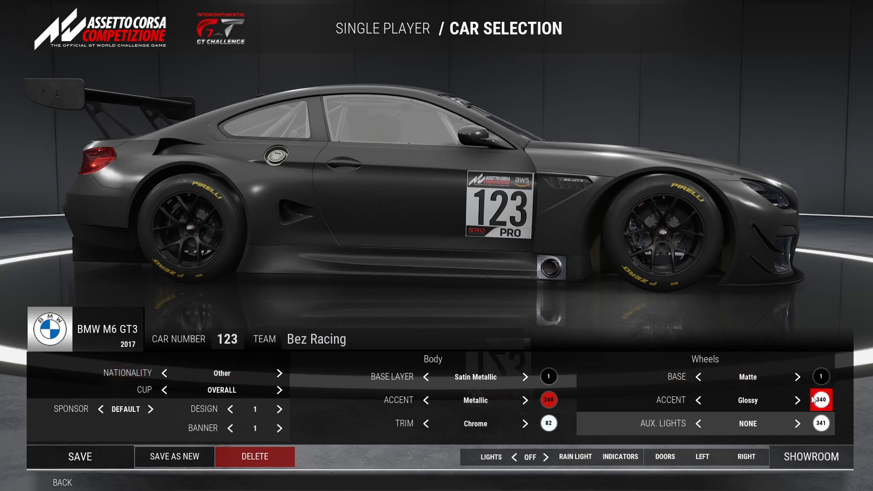
left_click(820, 377)
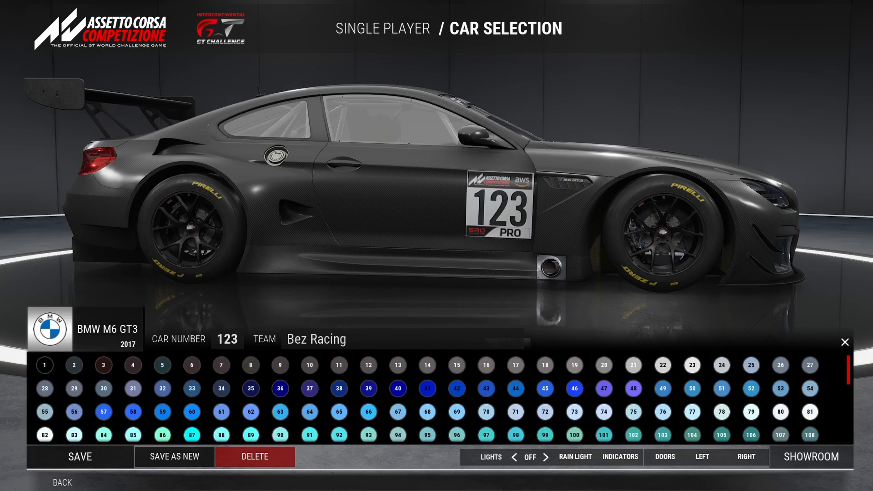
left_click(46, 366)
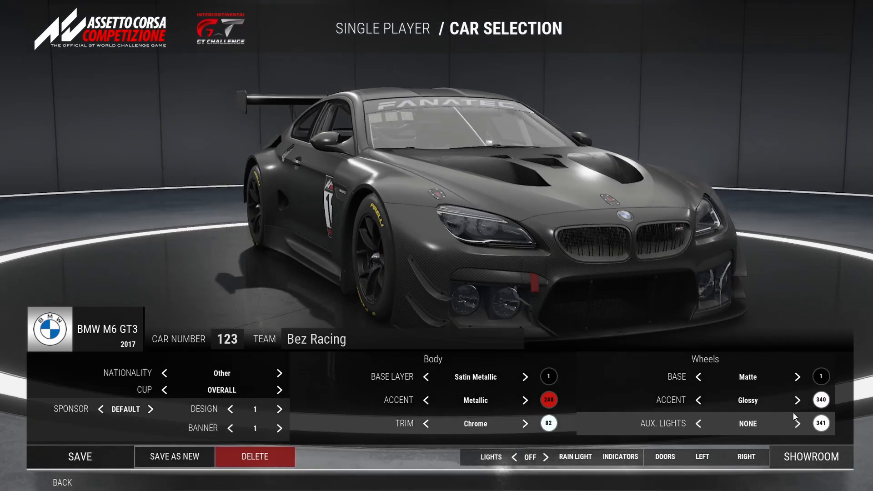
Set the auxiliary lights to option 1 with colour 508, overwrite the existing car and leave customization.
left_click(798, 423)
left_click(820, 423)
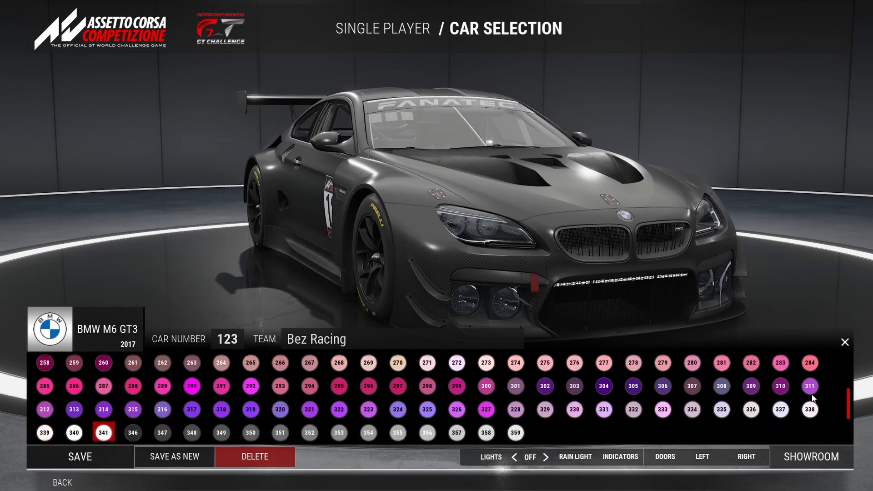
scroll(614, 400, "down", 2)
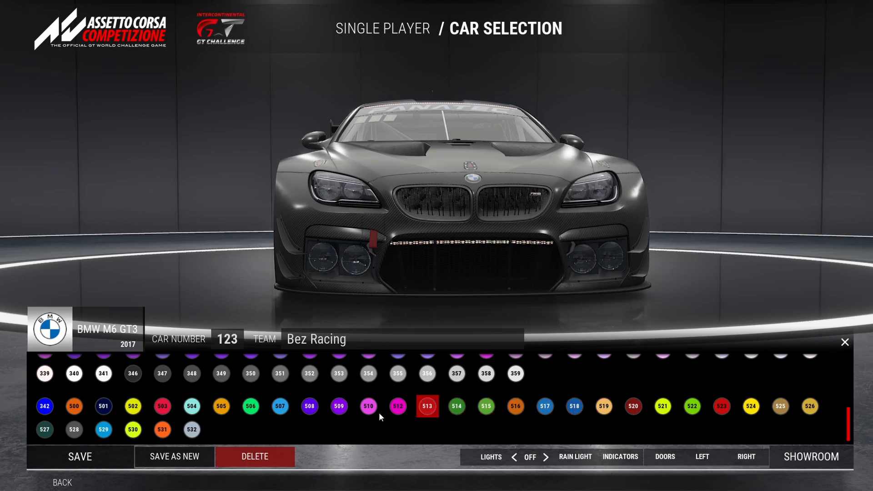
left_click(319, 409)
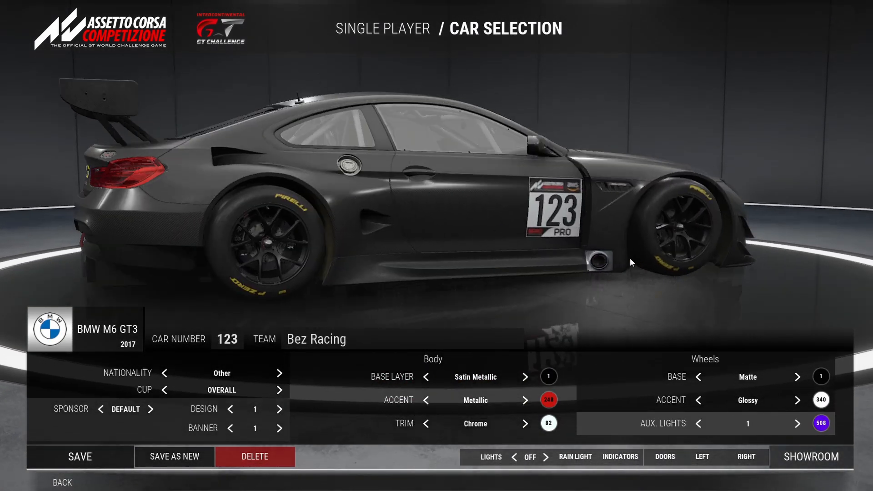
left_click(86, 457)
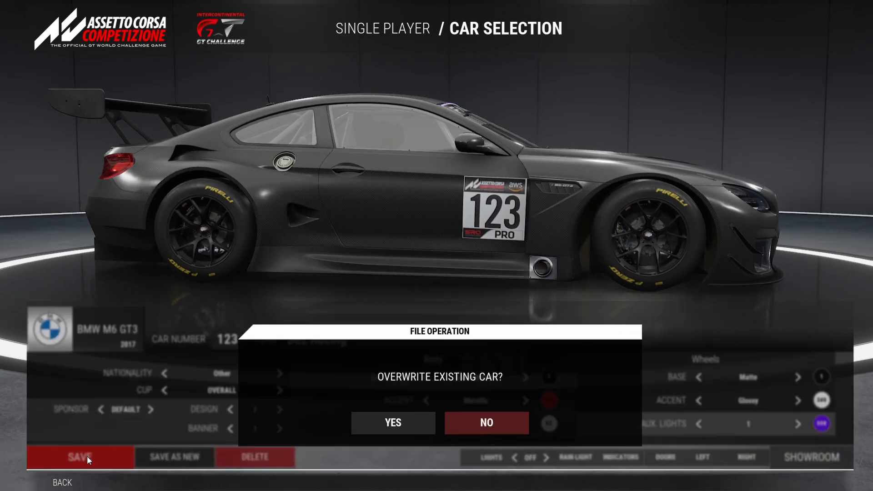
left_click(364, 425)
left_click(62, 482)
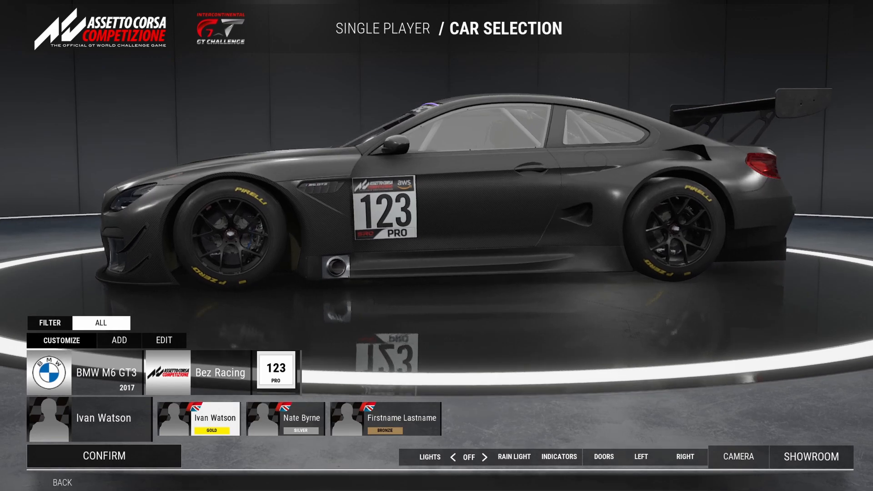
Inspect the M6's side and rear wing, and confirm it as the session car.
left_click_drag(114, 259, 738, 290)
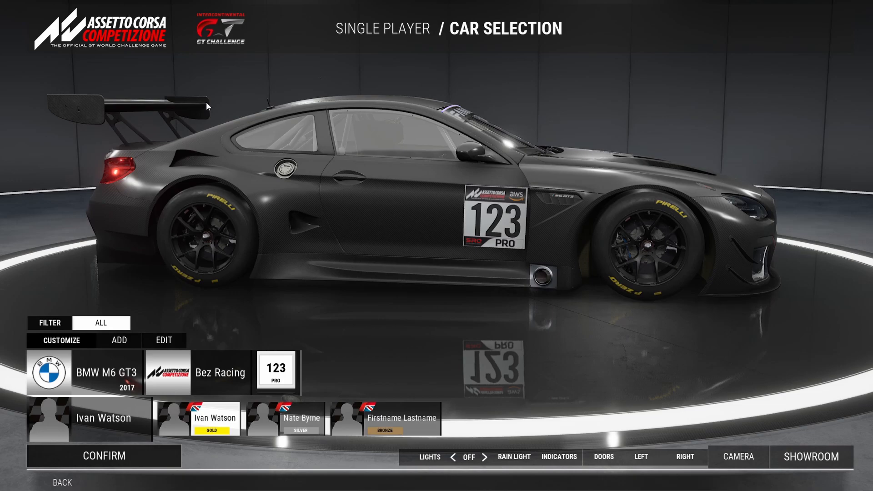
left_click_drag(211, 164, 247, 184)
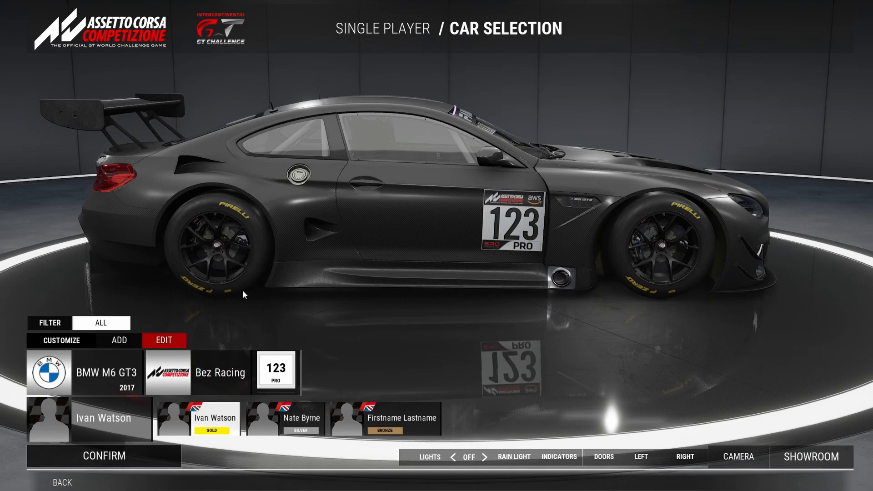
left_click(114, 461)
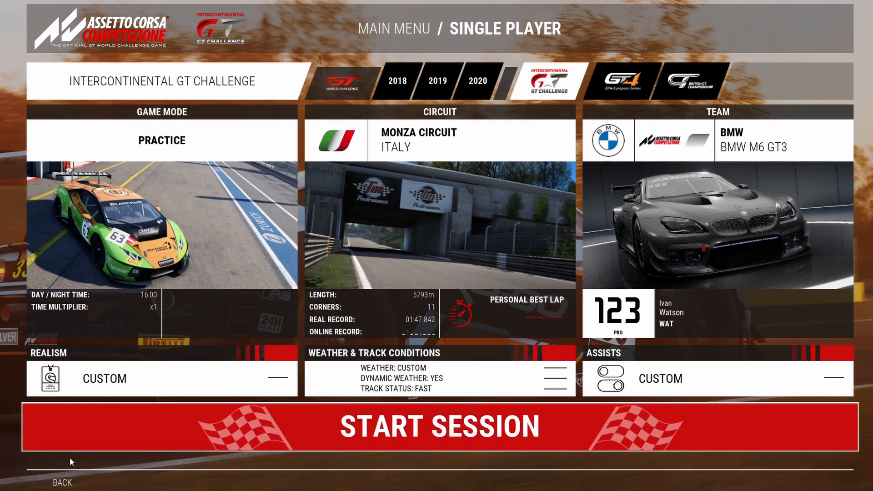
Reload the Single Player screen to check the M6's preview and return to the main menu.
key("Escape")
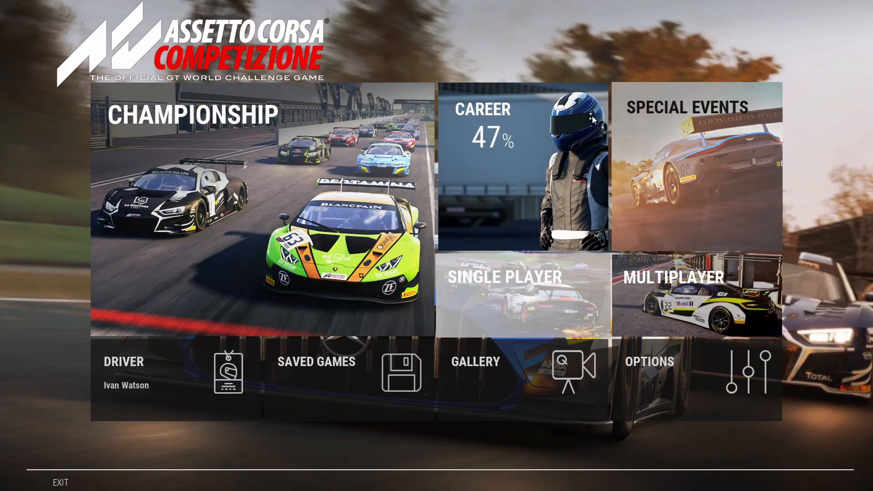
left_click(564, 325)
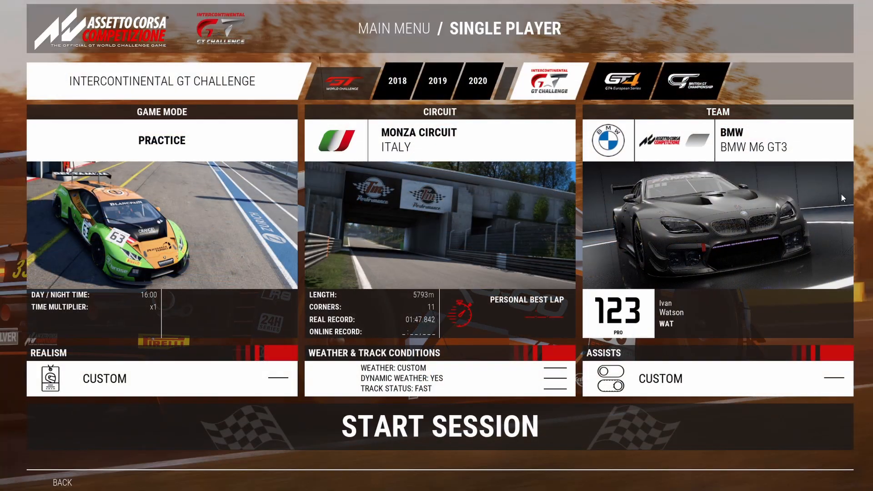
left_click(55, 483)
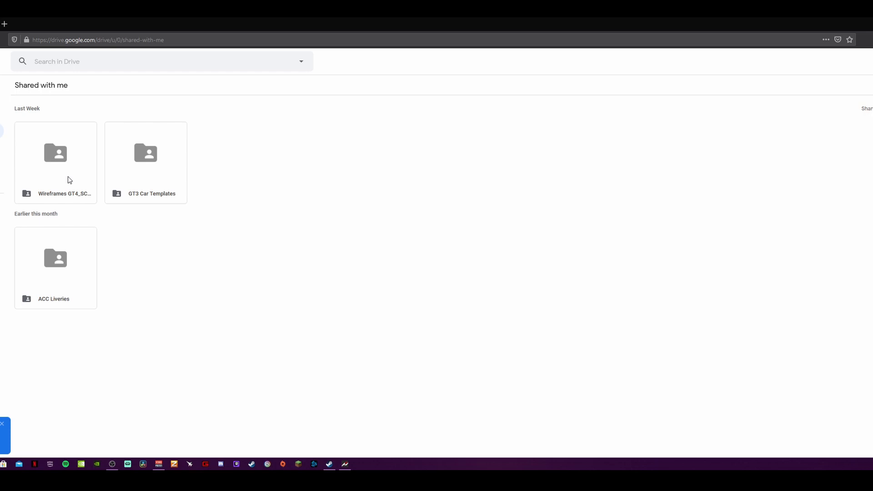
key("alt+Tab")
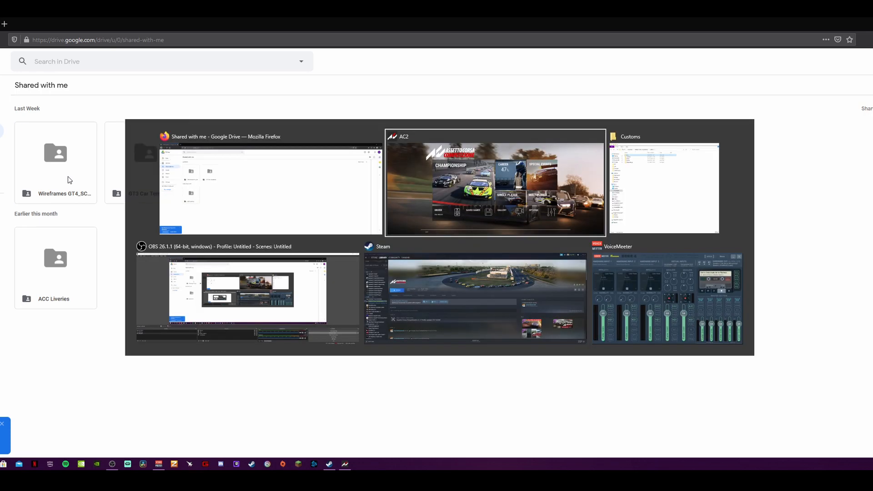
key("Tab")
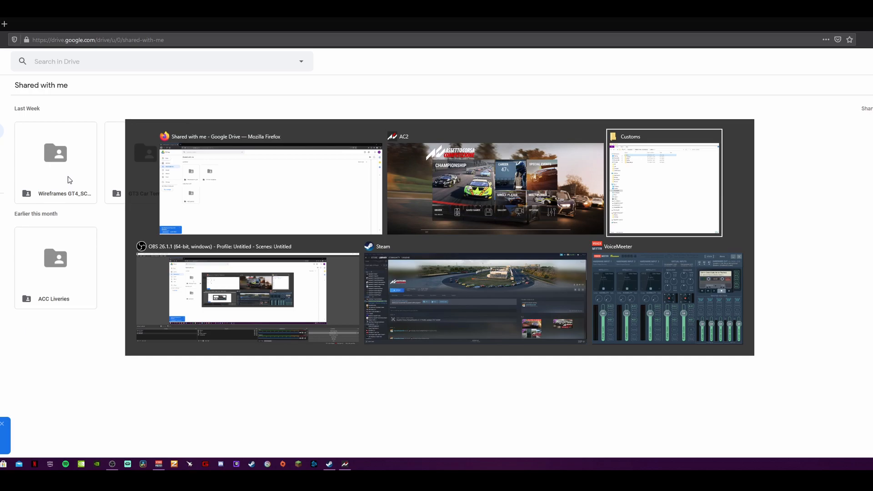
key("Tab")
key("Tab")
key("Tab")
key("Tab")
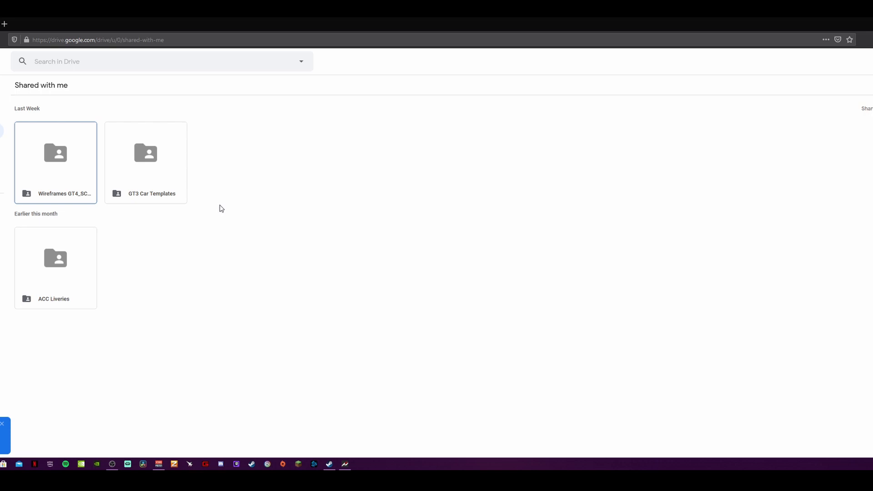
Open the BMW_M6_GT3 folder inside the shared GT3 Car Templates folder.
left_click(180, 181)
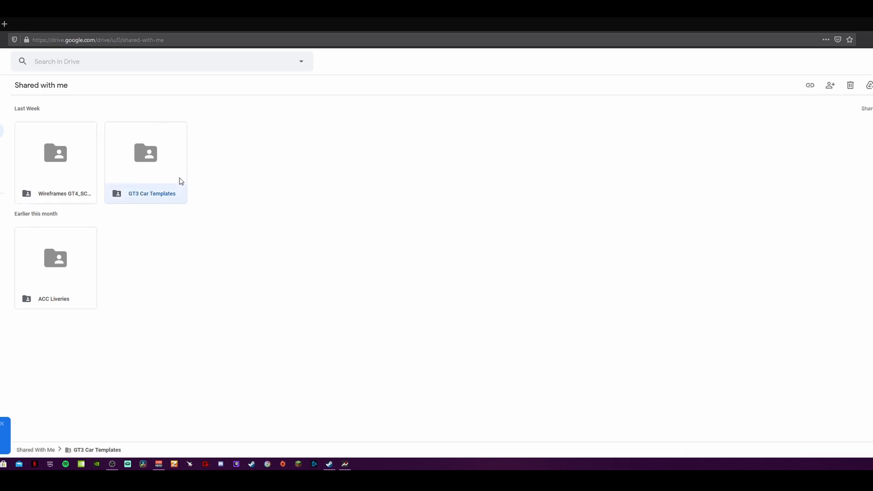
double_click(171, 172)
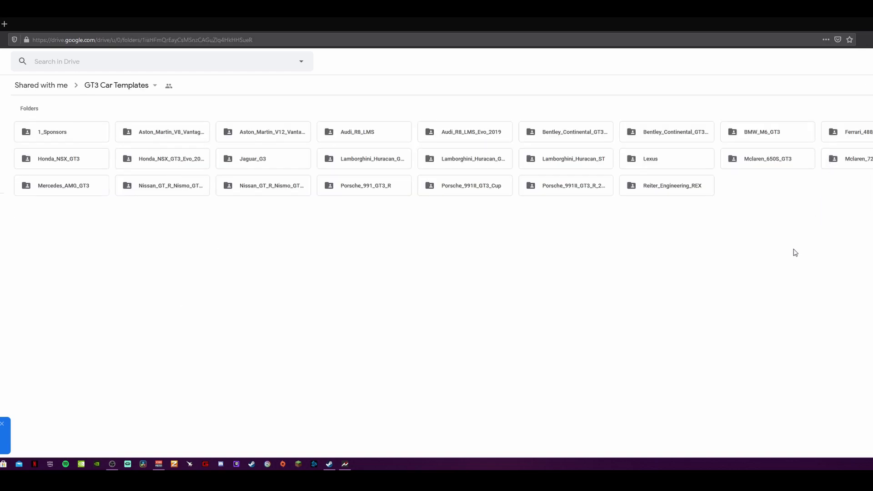
double_click(762, 140)
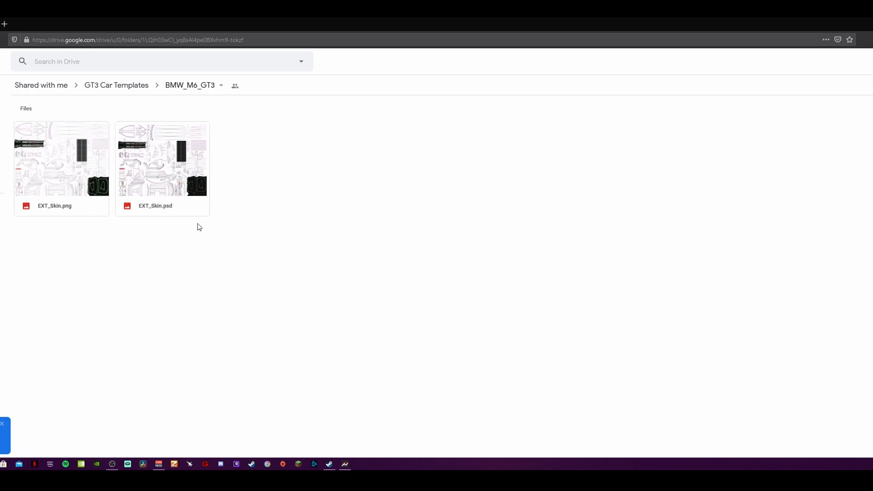
Download EXT_Skin.psd to open in GIMP and keep its embedded colour profile on import.
double_click(142, 169)
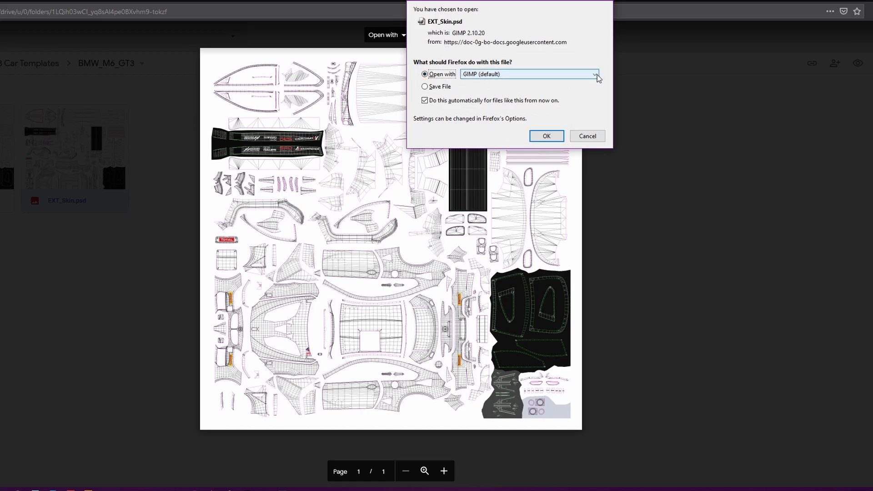
left_click(550, 136)
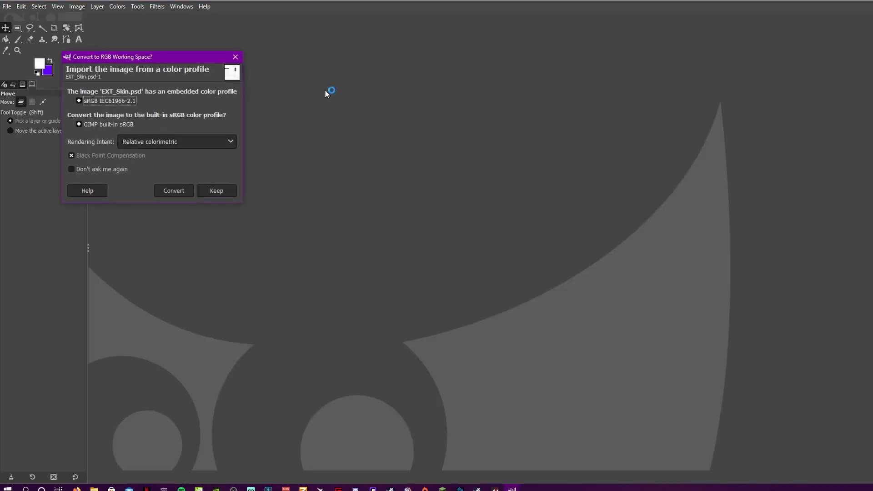
left_click(225, 190)
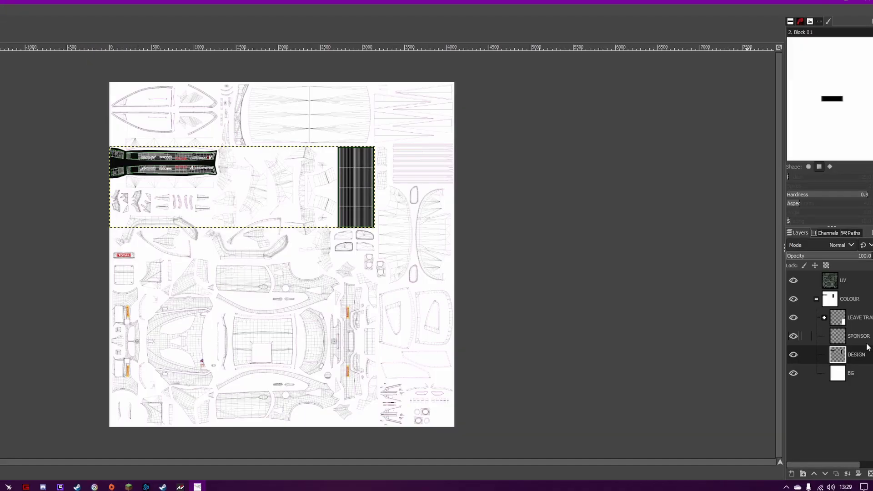
Move the SPONSOR layer to the top of the stack and the DESIGN layer out of the COLOUR group, just below UV.
left_click(872, 341)
left_click(867, 357)
left_click(866, 341)
left_click(866, 354)
left_click(866, 343)
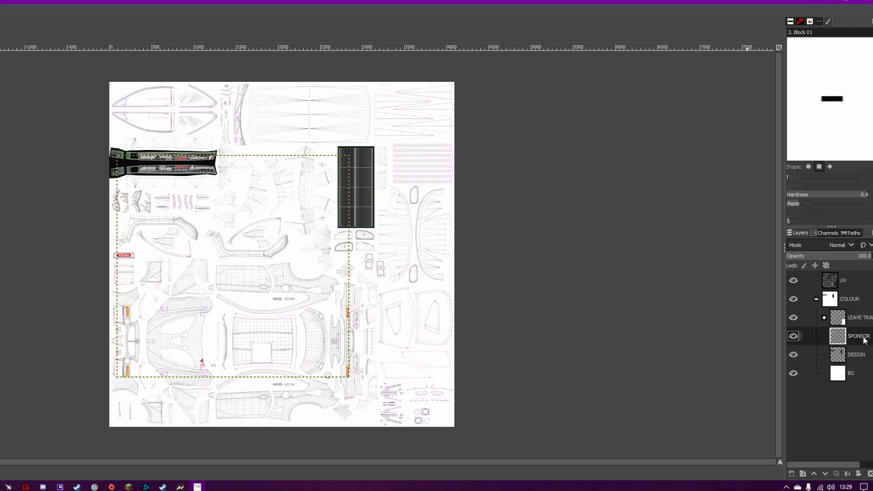
left_click_drag(867, 339, 854, 281)
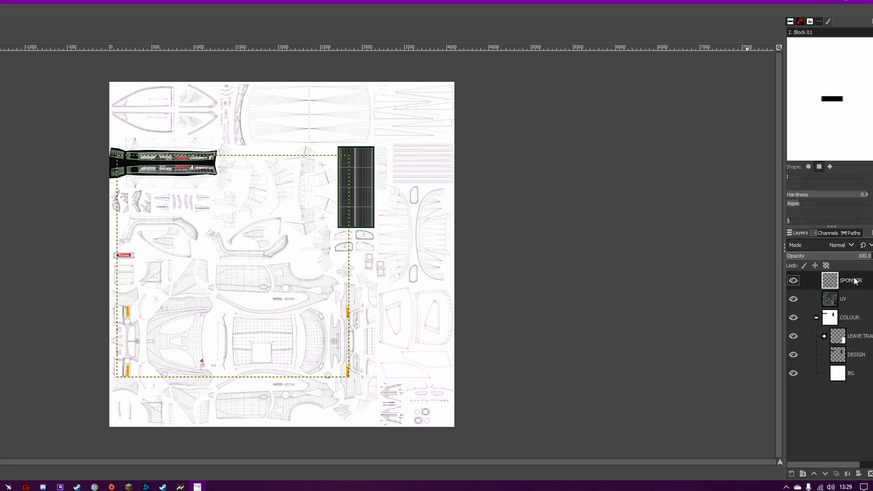
left_click(847, 300)
left_click_drag(853, 358, 854, 329)
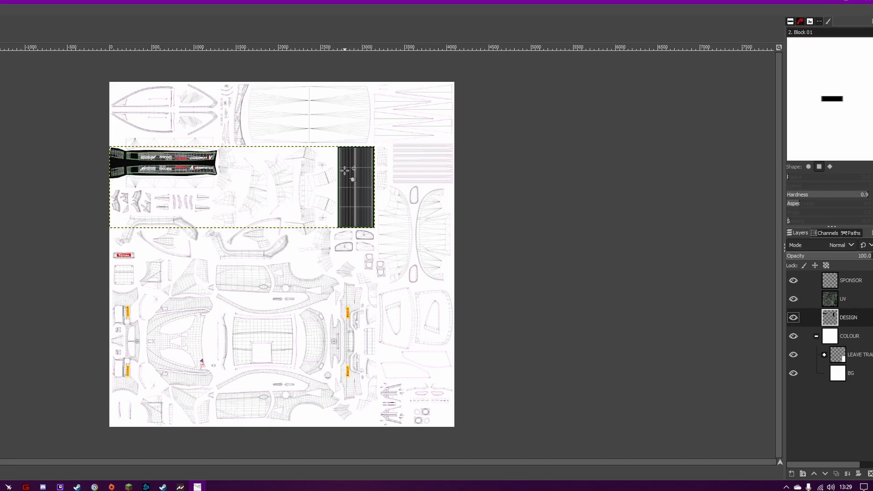
Expand the SPONSOR and DESIGN layers to the full image size.
scroll(353, 180, "up", 3, "ctrl")
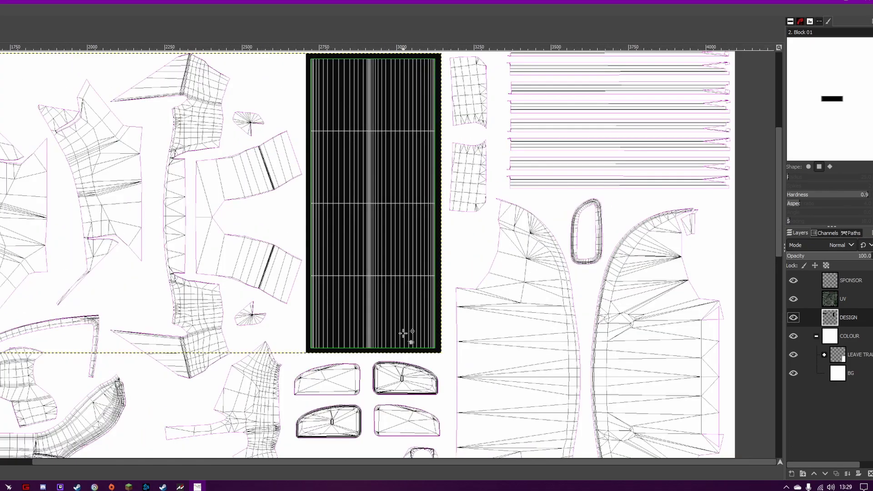
scroll(397, 276, "down", 1, "ctrl")
scroll(396, 275, "down", 1, "ctrl")
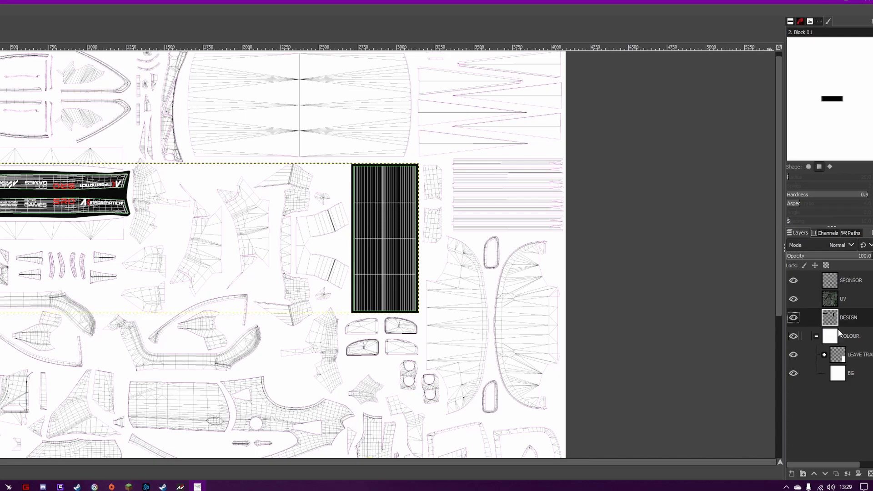
left_click_drag(839, 318, 841, 275)
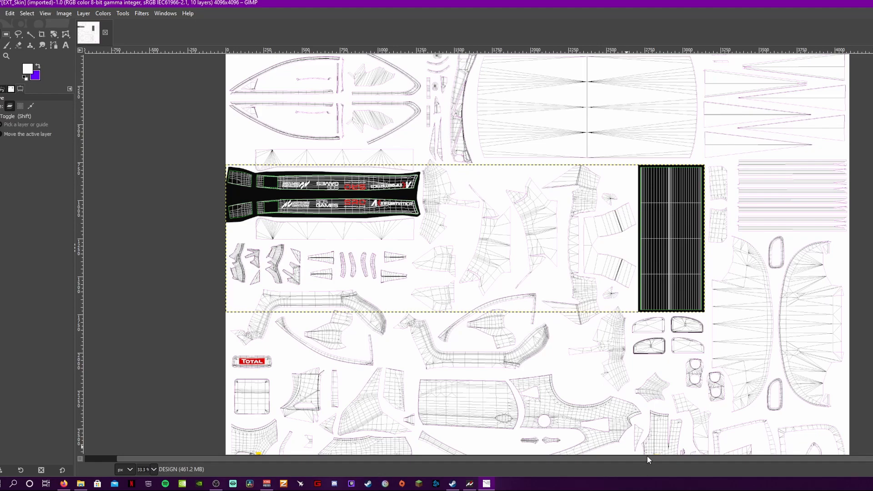
scroll(647, 458, "left", 1)
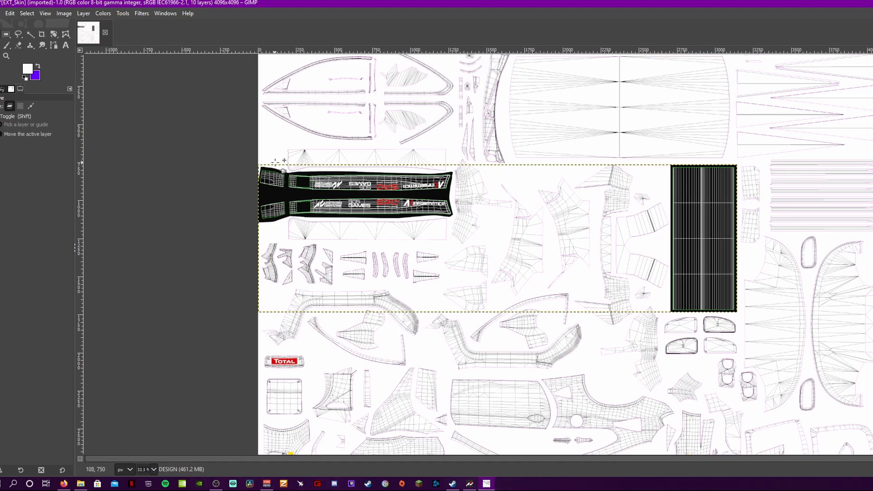
key("Page_Up")
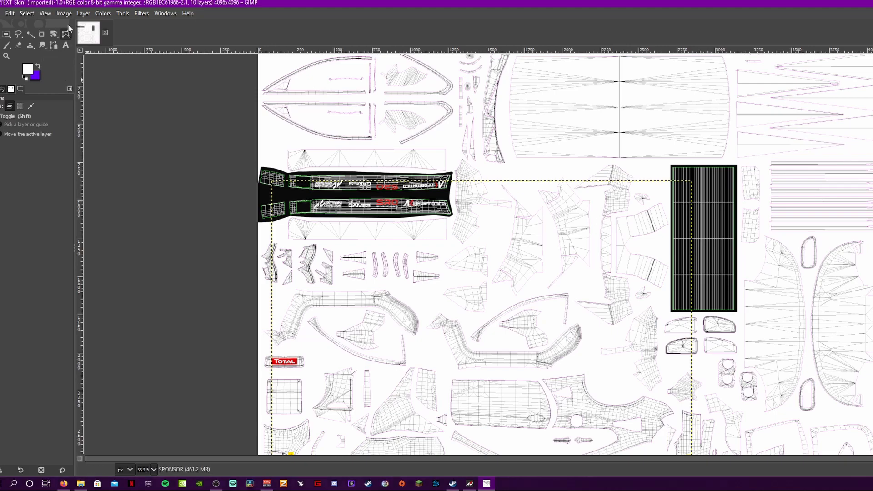
left_click(84, 14)
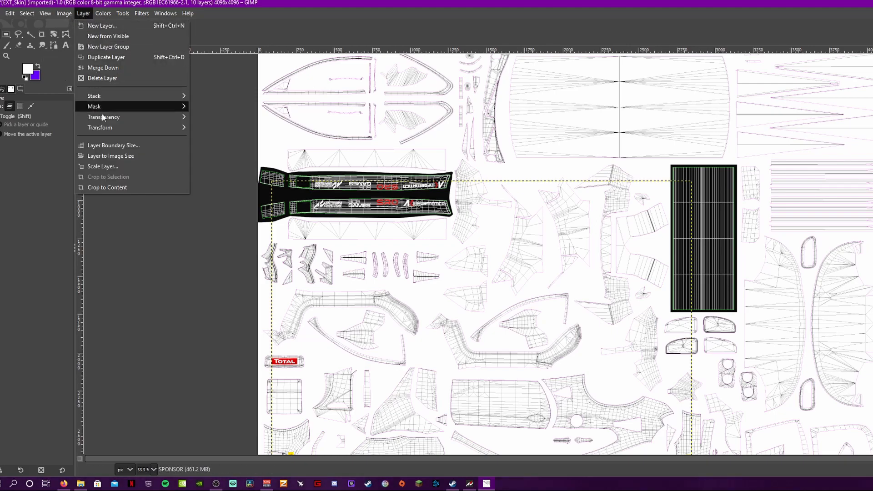
left_click(111, 156)
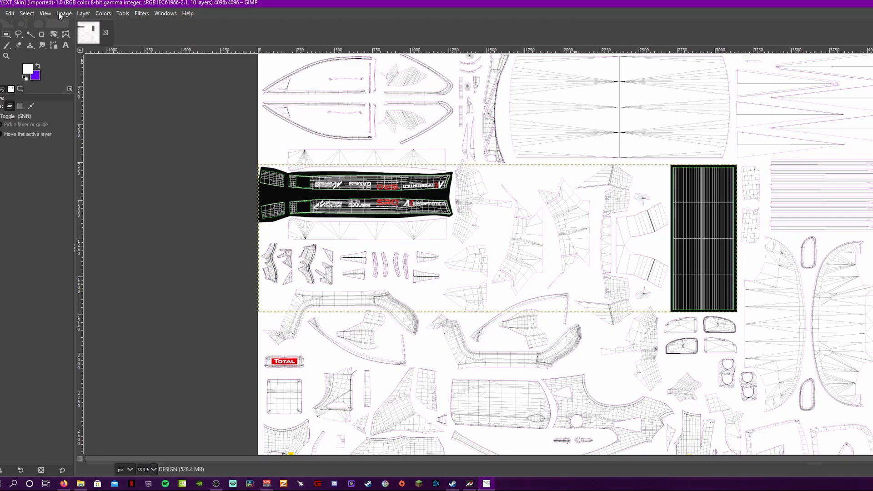
left_click(83, 14)
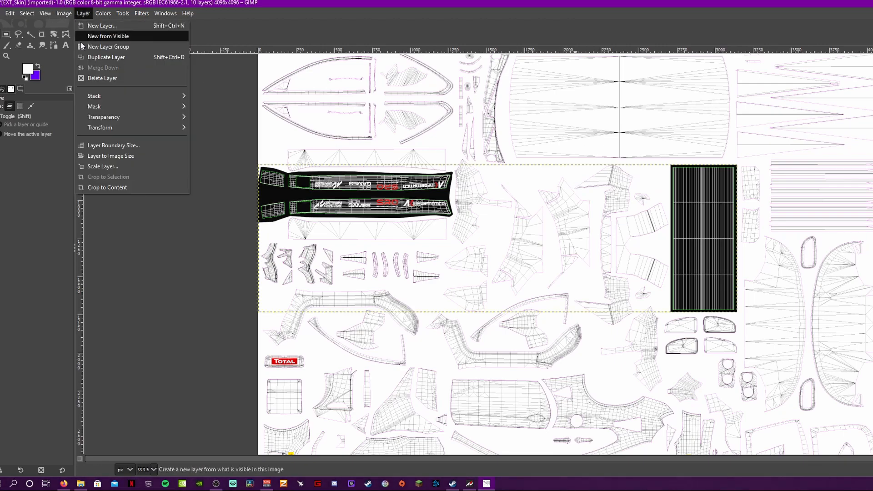
left_click(110, 152)
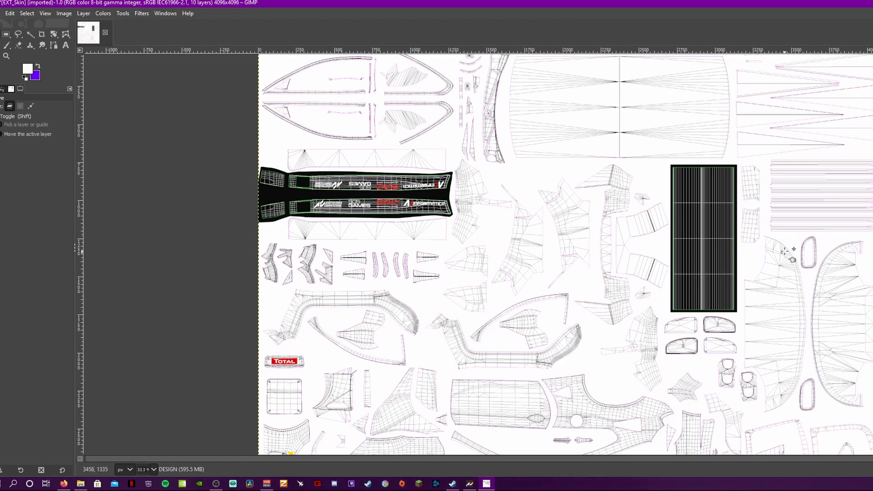
scroll(747, 272, "down", 5)
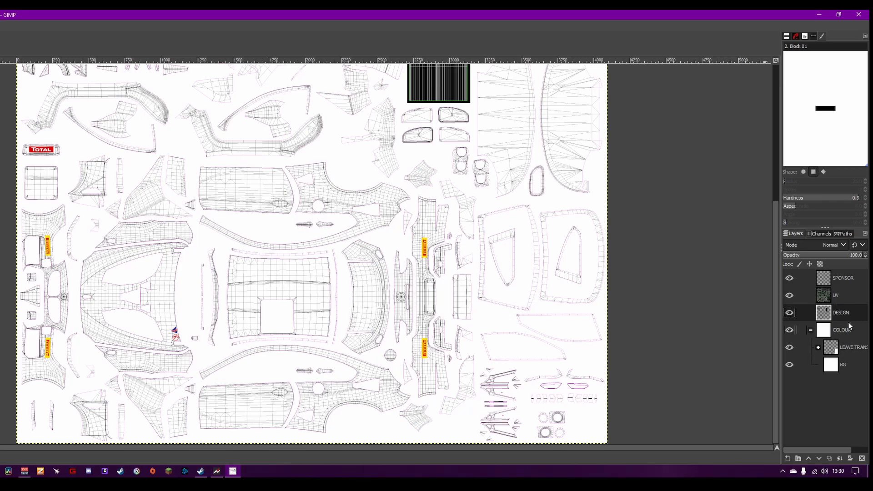
left_click(787, 459)
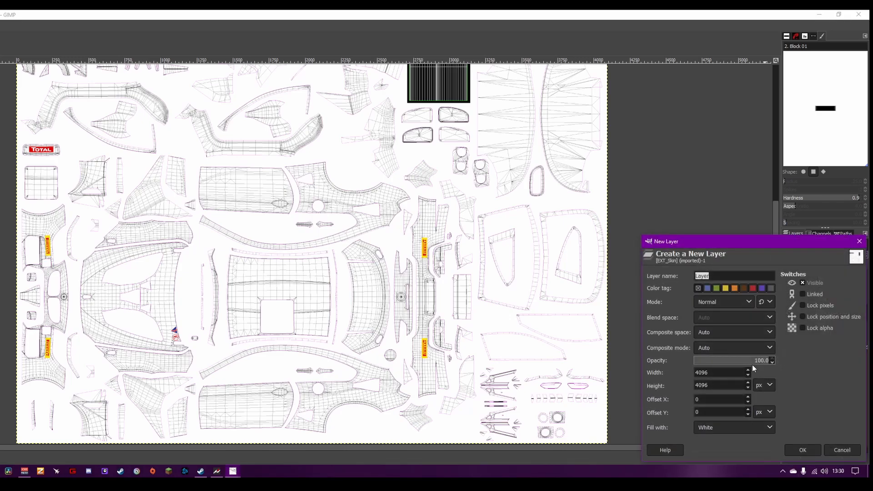
left_click(733, 427)
left_click(722, 414)
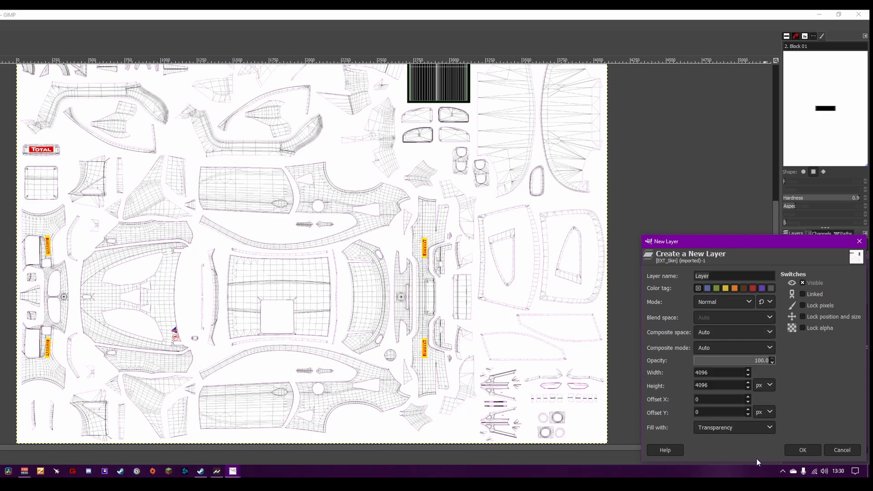
left_click(850, 451)
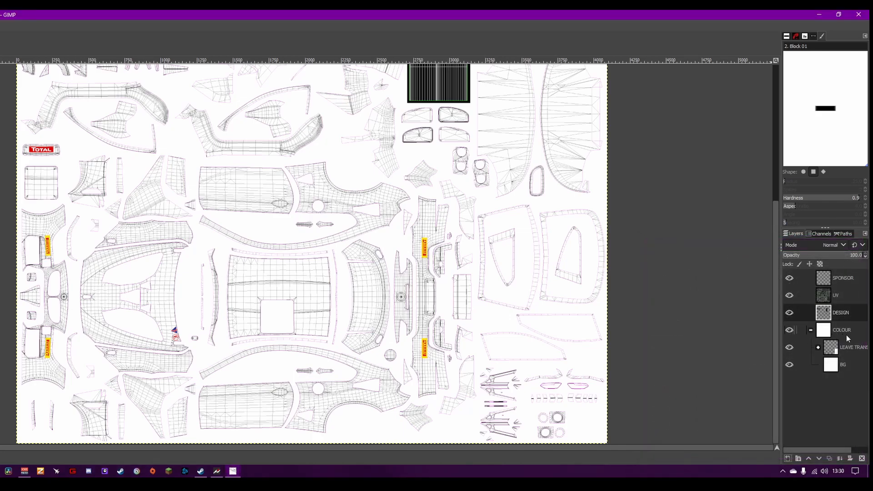
Make the SPONSOR layer active and swap the foreground and background colours so purple is the foreground.
left_click(840, 278)
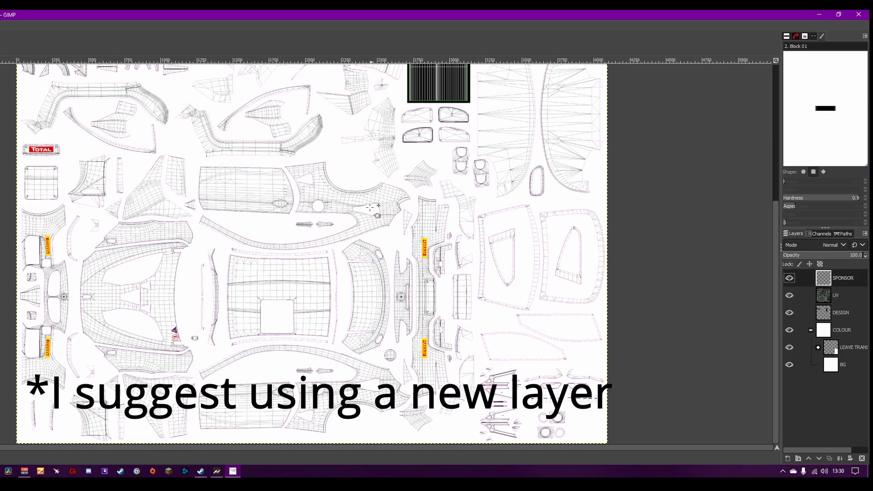
scroll(242, 326, "up", 5)
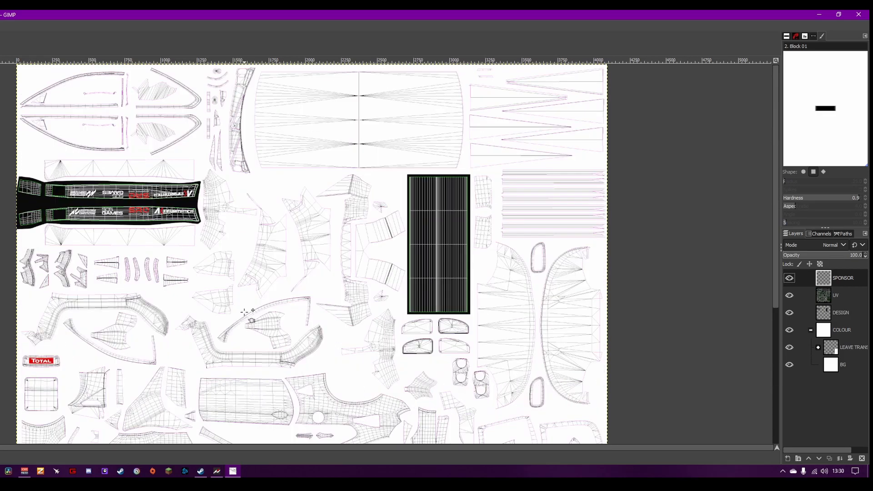
scroll(248, 280, "down", 1)
scroll(248, 280, "down", 4)
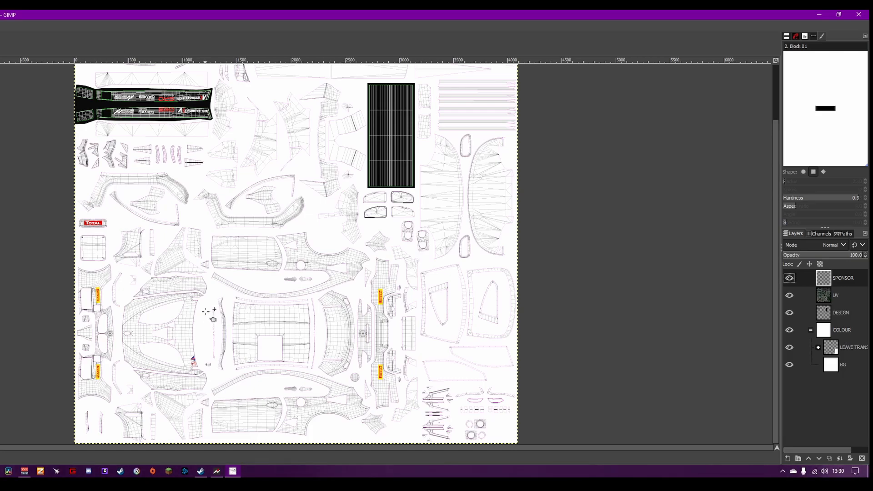
scroll(191, 339, "up", 2)
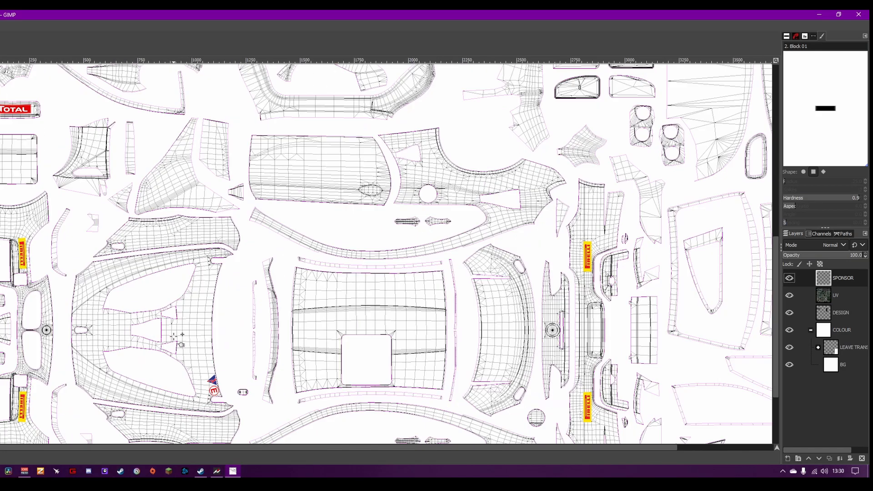
scroll(241, 440, "down", 3)
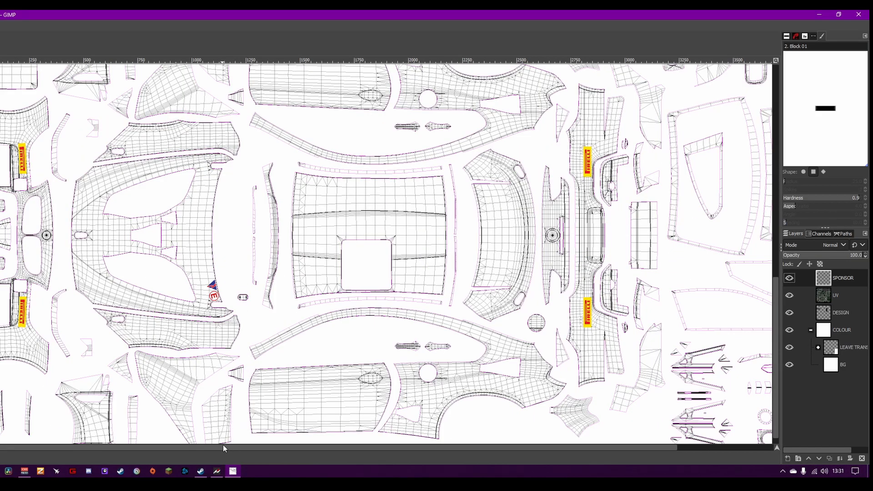
scroll(205, 264, "up", 3)
scroll(202, 253, "down", 3)
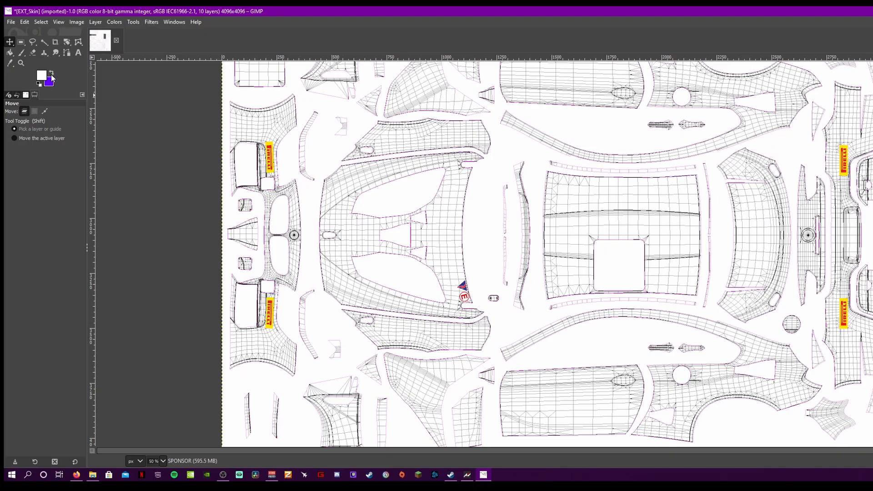
left_click(51, 73)
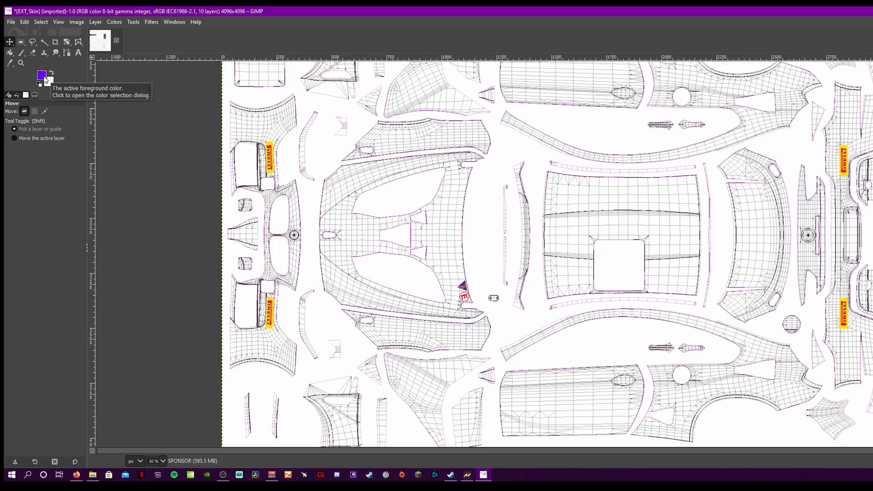
Trace a closed path around the bonnet's outline with the Paths tool and turn it into a selection.
left_click(68, 54)
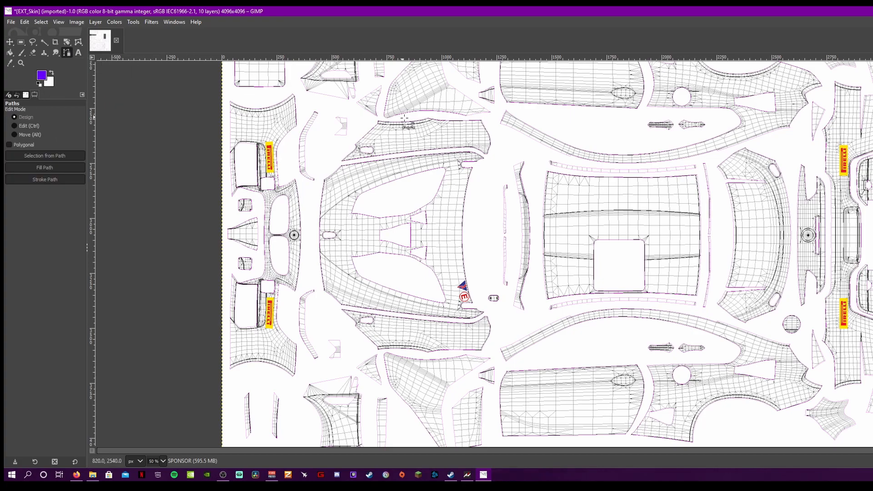
scroll(486, 158, "up", 1)
left_click(482, 152)
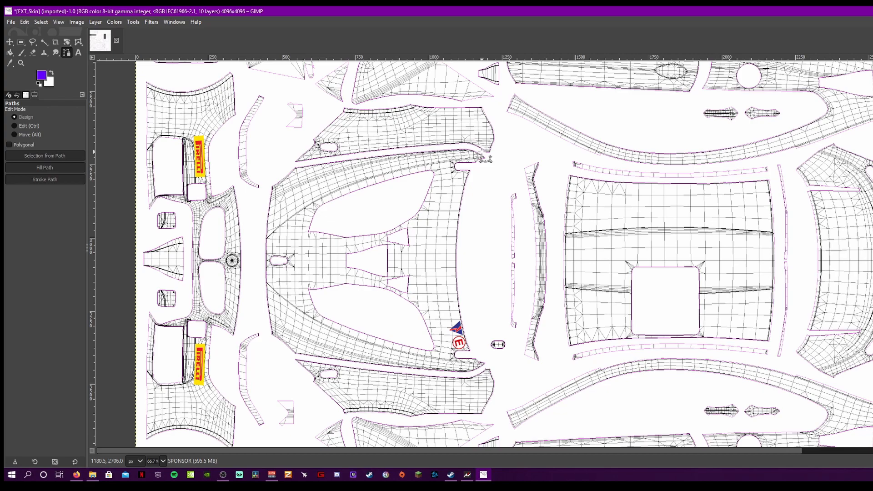
left_click(464, 144)
left_click(437, 148)
left_click(371, 151)
left_click(327, 159)
left_click(293, 163)
left_click(271, 177)
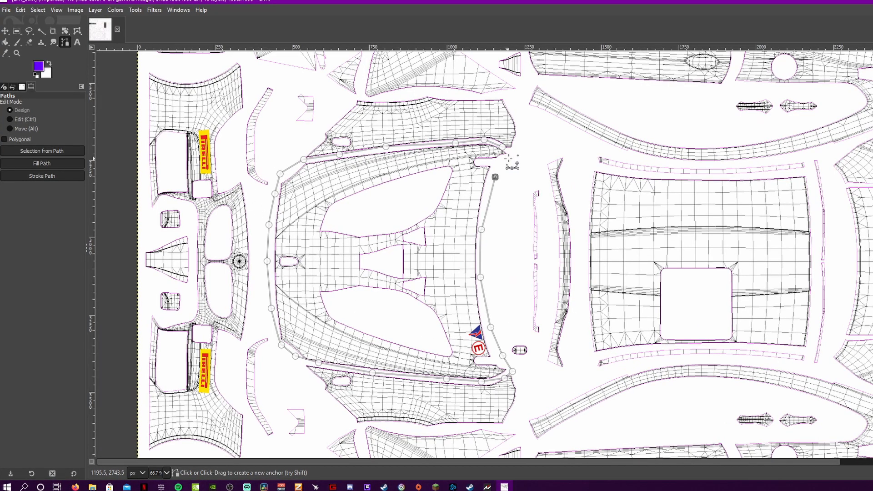
left_click(501, 146, "ctrl")
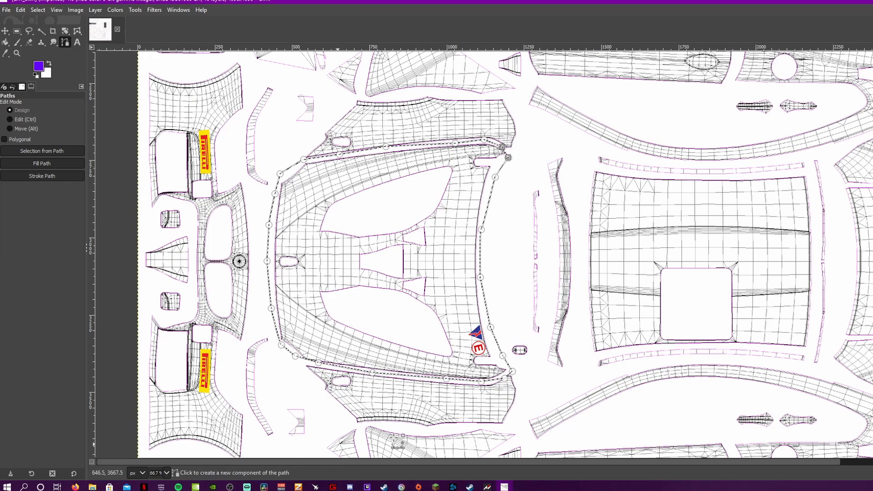
Switch to the Paintbrush tool and set its hardness to 45.
left_click(17, 43)
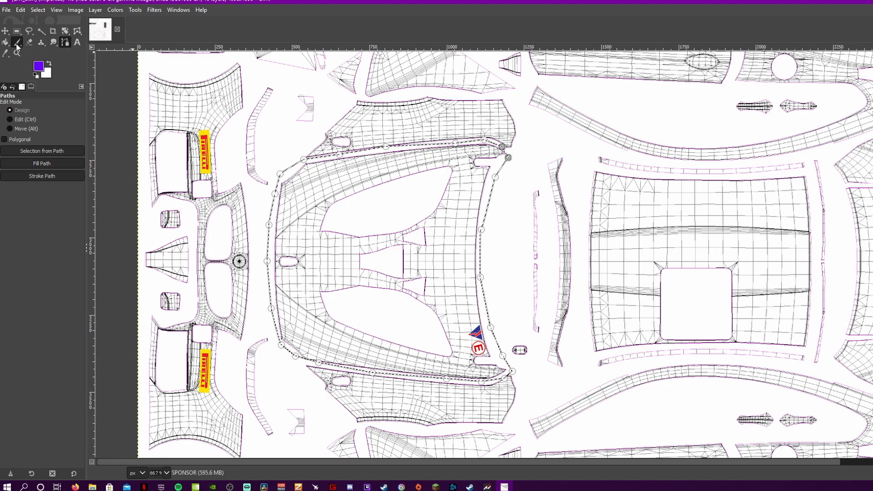
mouse_move(18, 197)
left_mouse_down()
mouse_move(49, 196)
mouse_move(20, 209)
mouse_move(44, 212)
mouse_move(26, 200)
left_mouse_up()
left_click(36, 199)
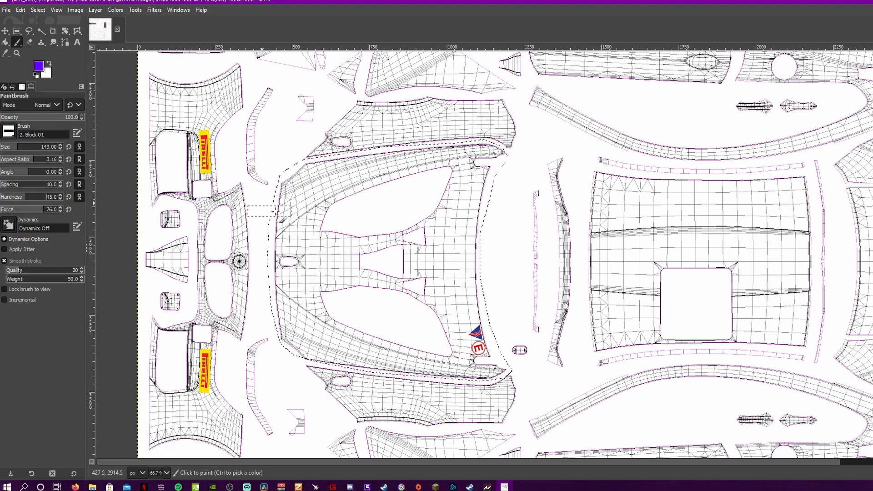
Paint purple over the front of the bonnet with the 2. Block 01 brush, reducing its hardness to 9 and force to 38.
left_click_drag(290, 298, 289, 306)
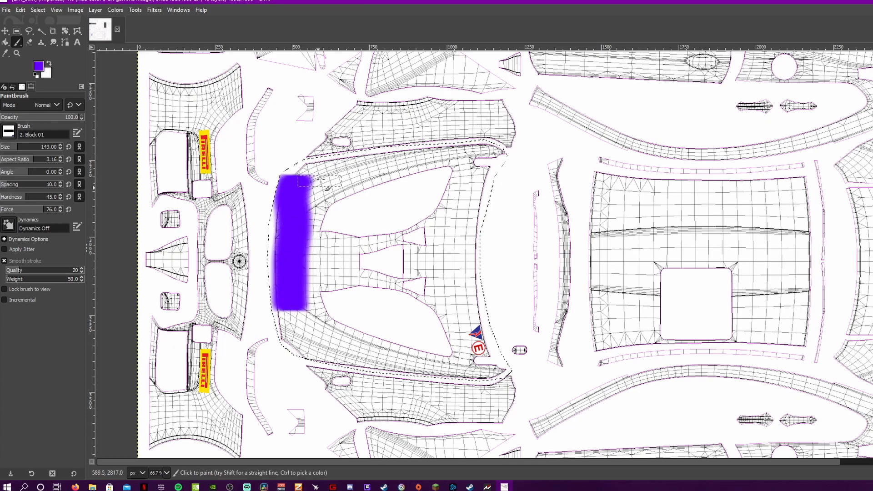
left_click_drag(22, 210, 6, 197)
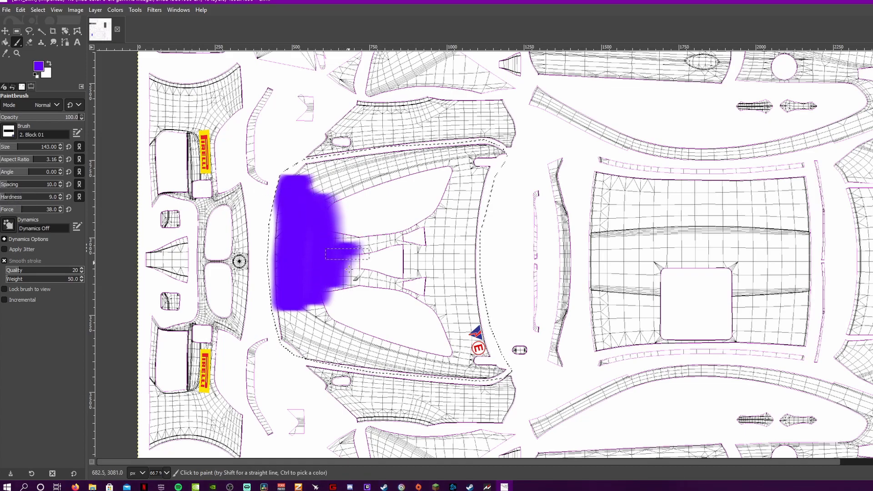
Choose the 2. Hardness 100 brush and erase all purple strokes from the bonnet with the Eraser at force 100 and size 245.
left_click(8, 132)
left_click(45, 166)
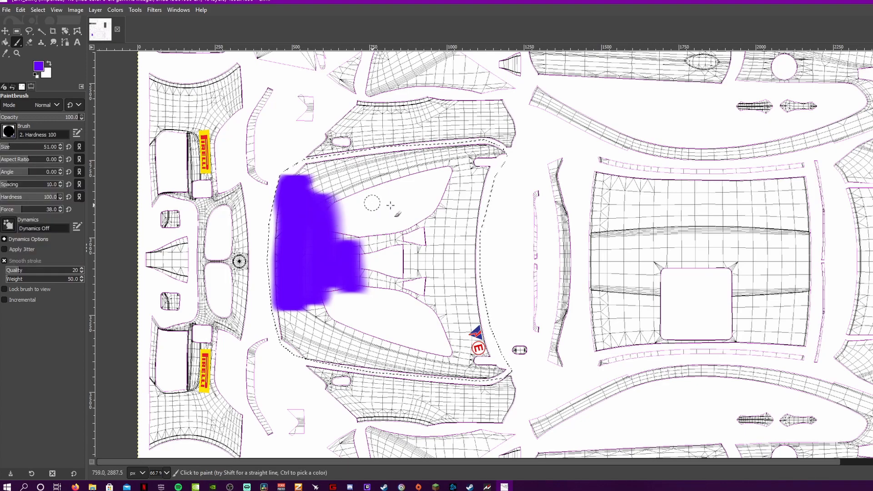
left_click(29, 43)
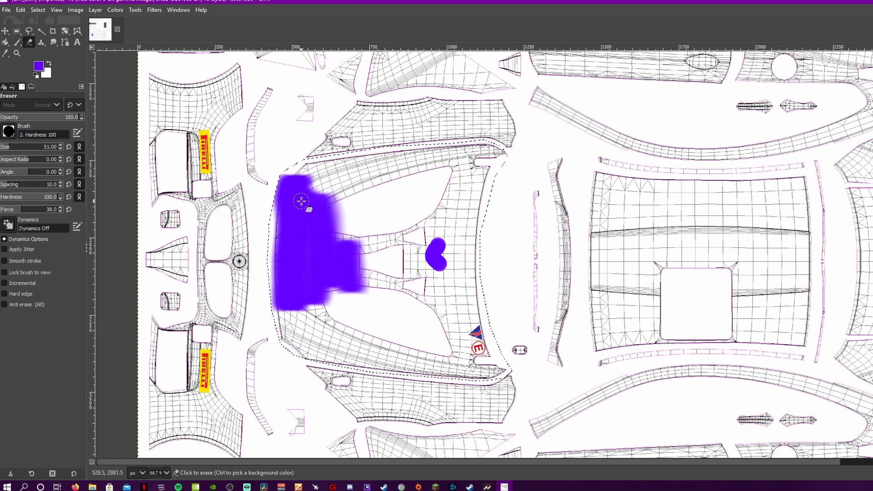
left_click_drag(21, 207, 45, 206)
left_click(22, 149)
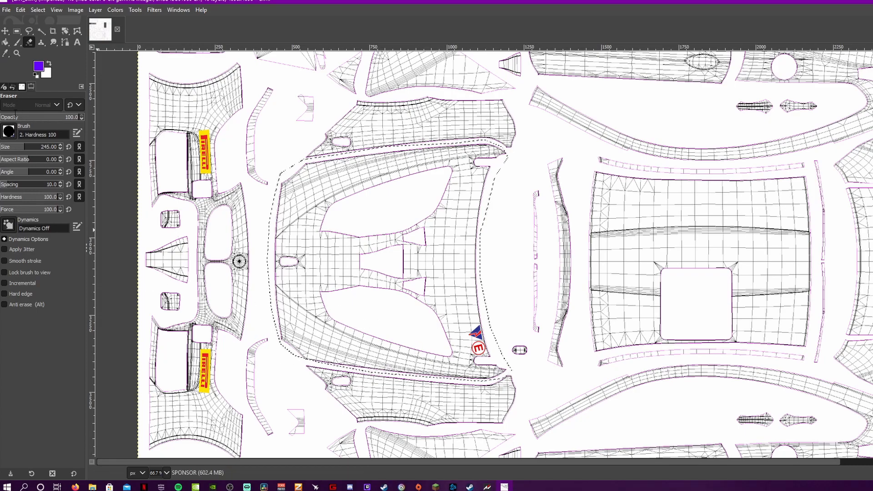
Switch to the Paintbrush tool and set its size to 4665.
left_click(5, 42)
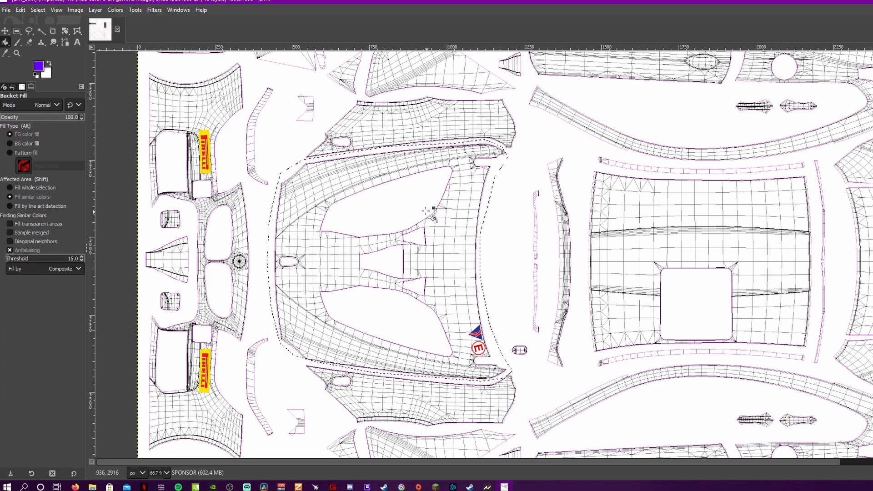
left_click(17, 42)
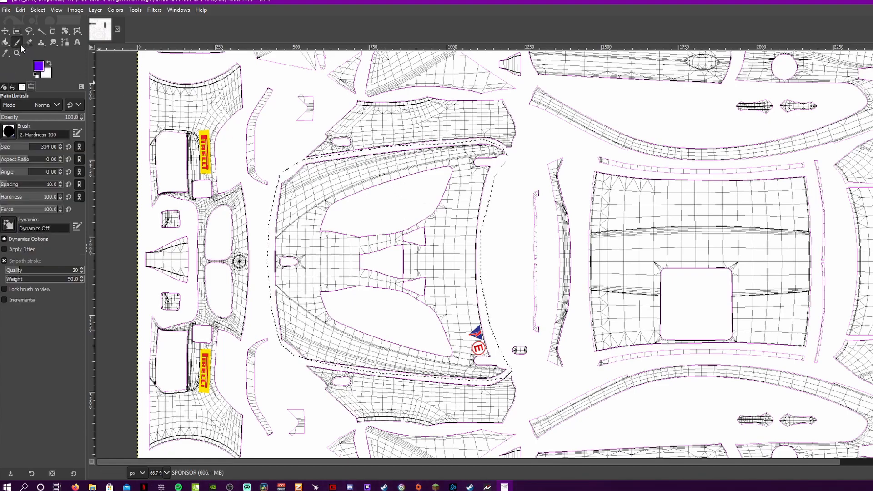
left_click(38, 147)
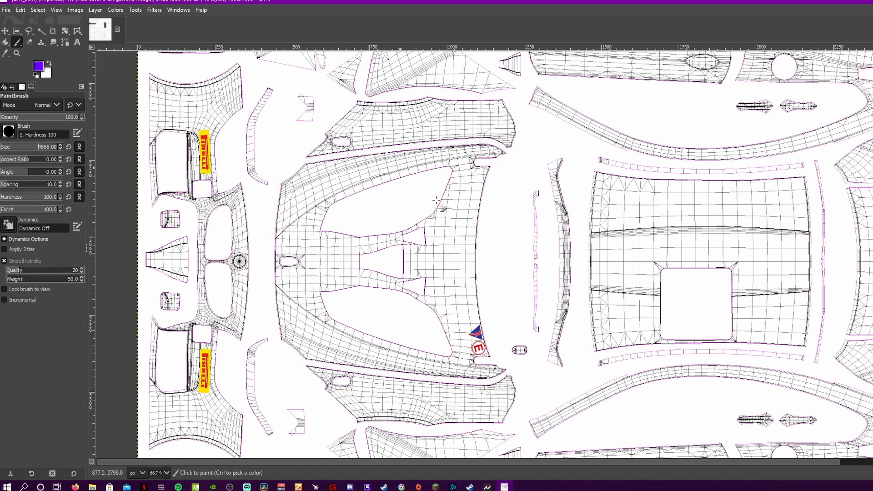
Try to cover the whole bonnet selection with purple on the SPONSOR layer.
scroll(440, 250, "down", 3)
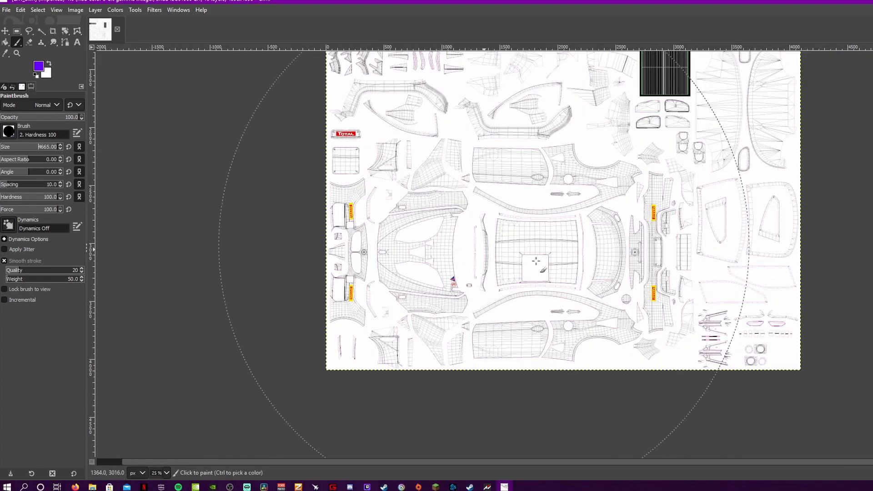
scroll(638, 244, "up", 3)
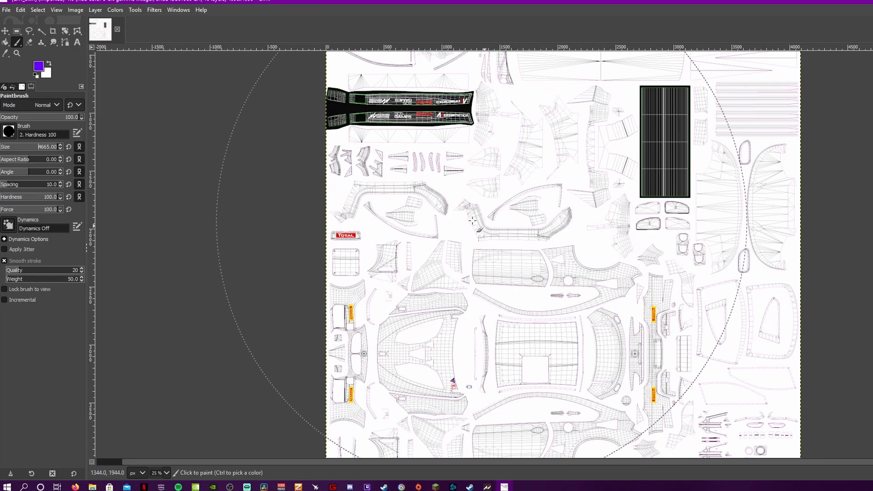
scroll(520, 302, "down", 1)
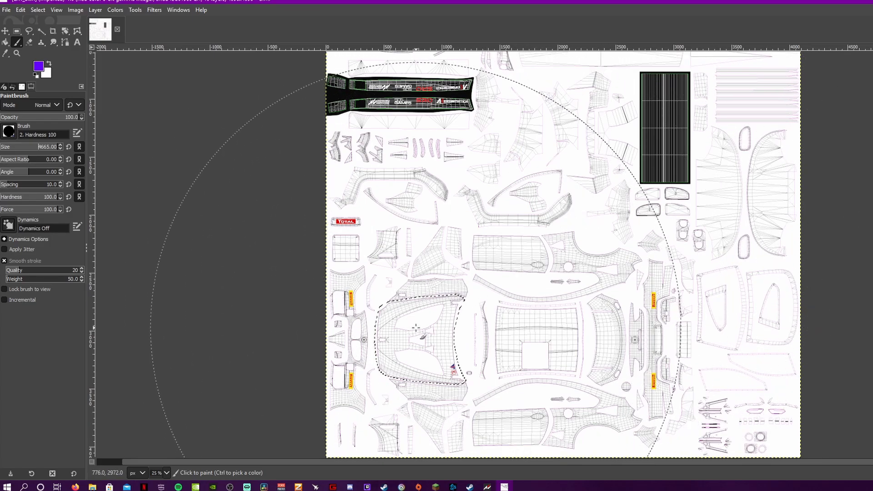
left_click(420, 338)
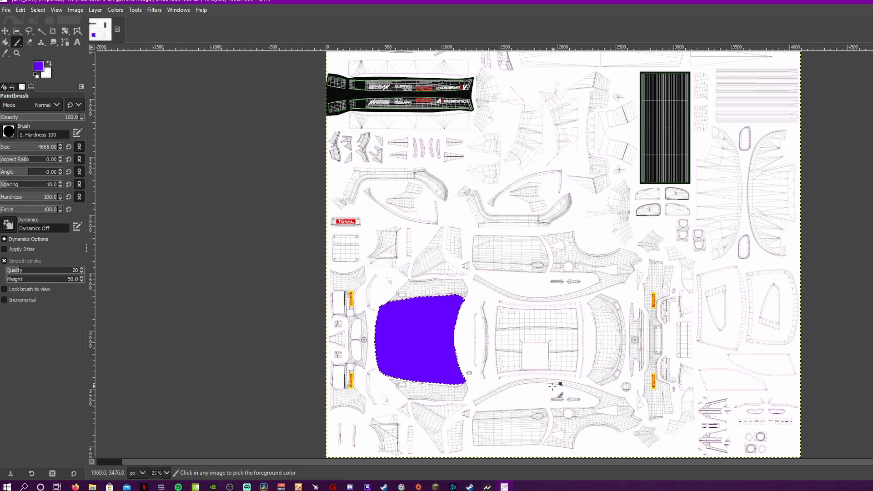
key("ctrl+z")
scroll(451, 375, "up", 4)
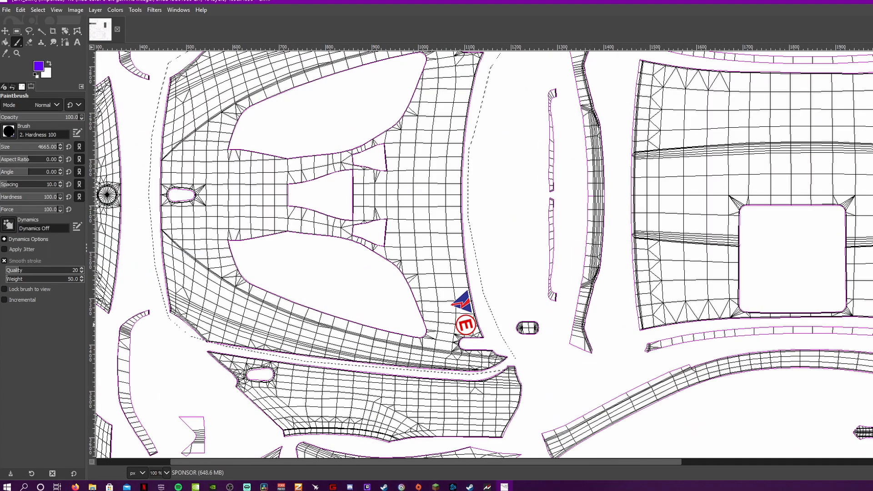
key("ctrl+comma")
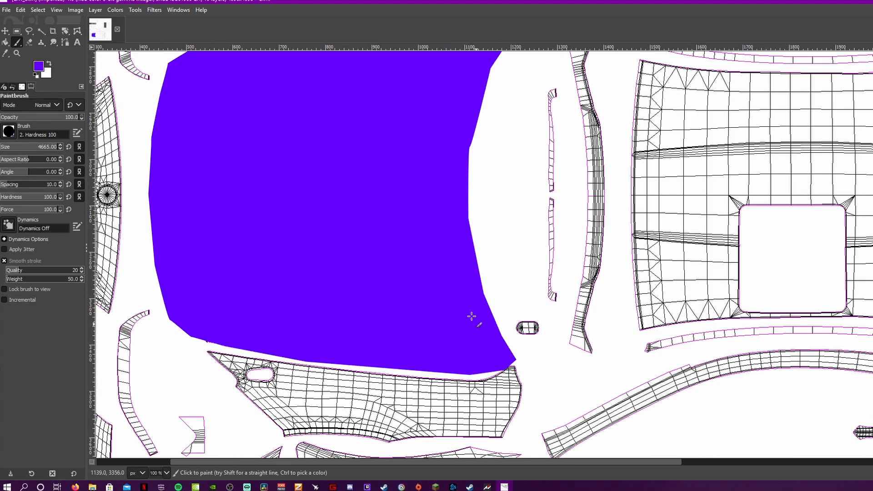
key("ctrl+z")
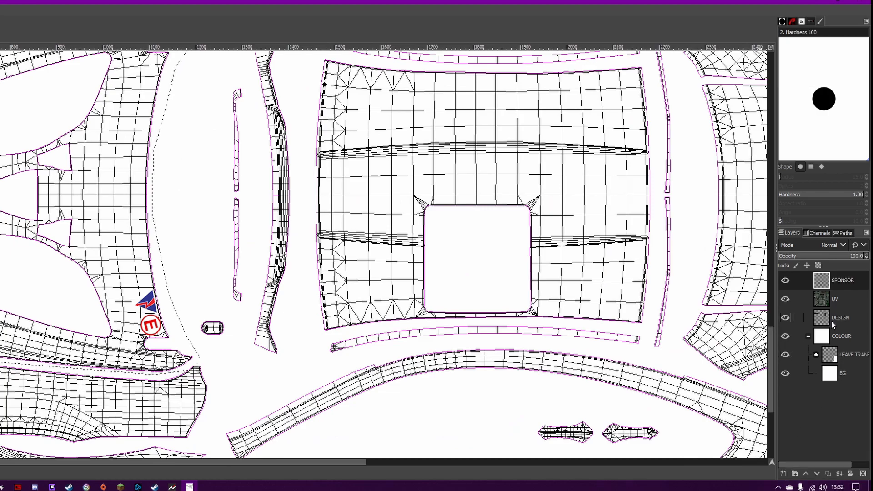
Create a new 4096 × 4096 px layer filled with transparency.
left_click(782, 474)
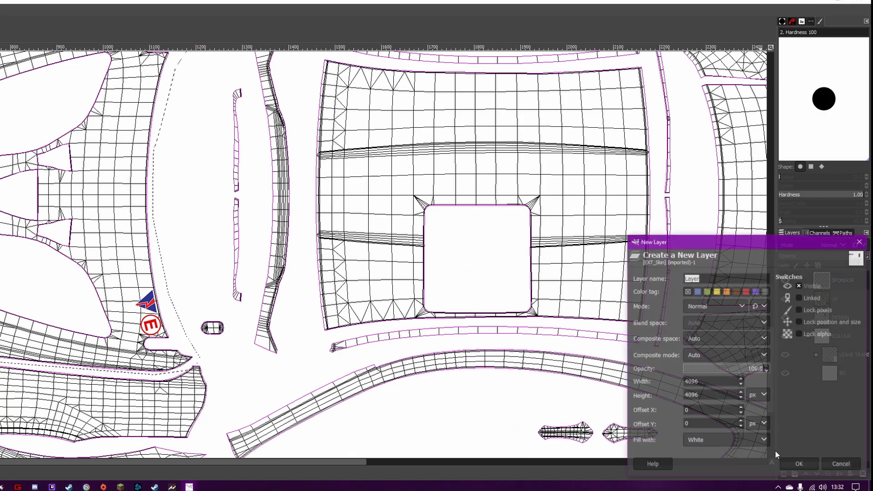
left_click(746, 440)
left_click(718, 417)
left_click(791, 465)
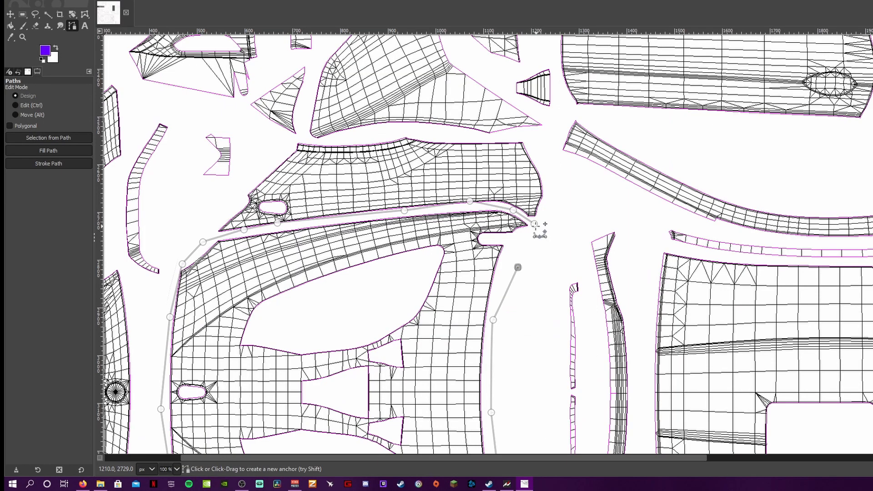
Finish the path around the bonnet, turn it into a selection and paint it solid purple on the new layer.
left_click(535, 224)
scroll(397, 350, "down", 5)
key("shift+v")
left_click(21, 26)
left_click(332, 247)
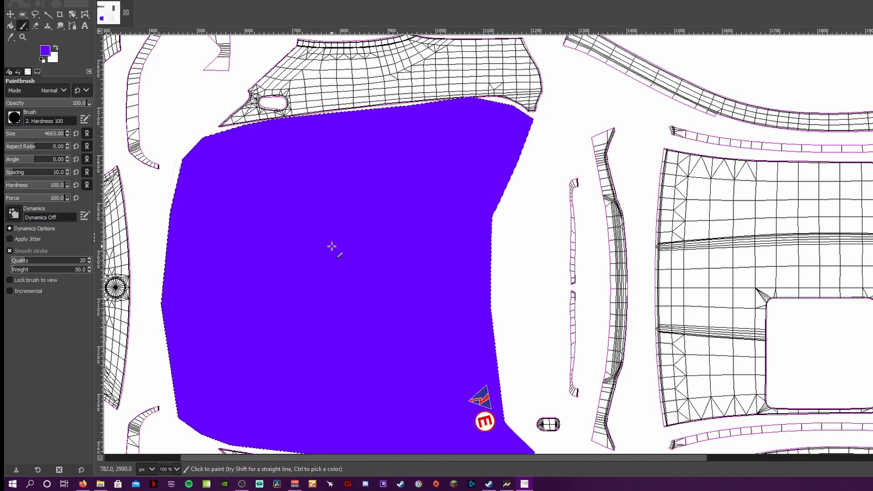
scroll(331, 247, "down", 5)
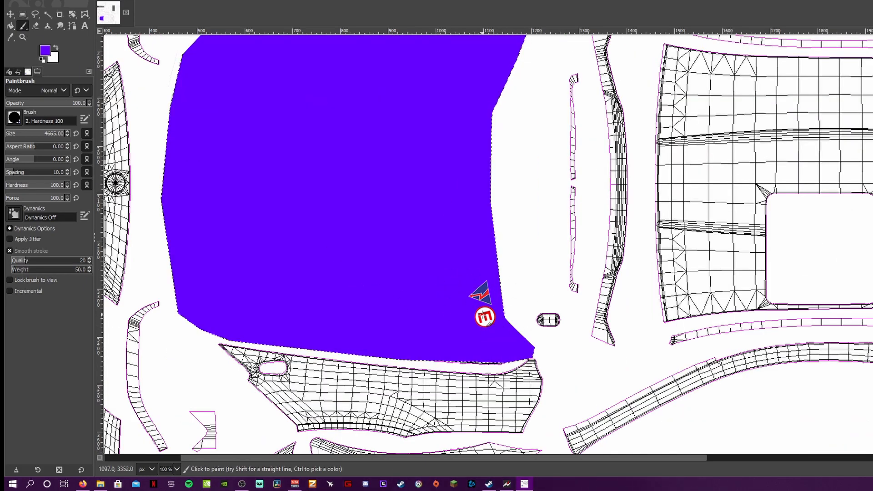
Switch to the Move tool and browse to the Car Sponsors folder in Pictures to open an image as layers.
key("m")
scroll(393, 281, "down", 1)
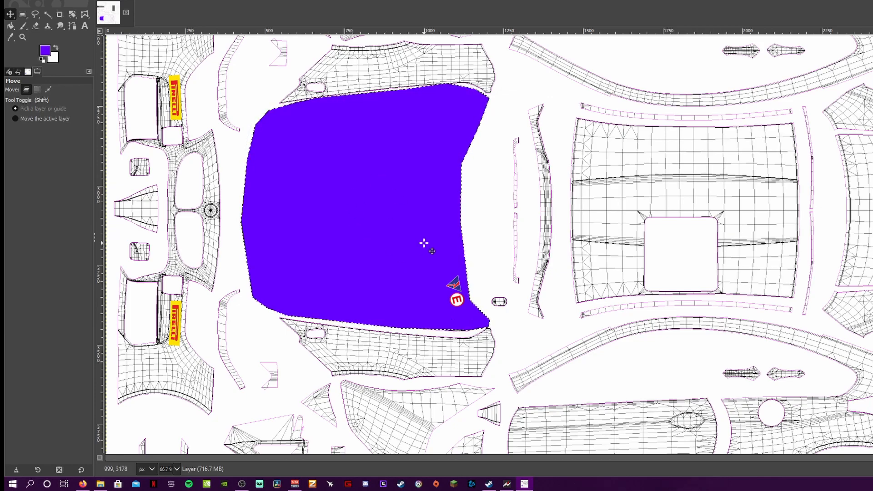
left_click(11, 1)
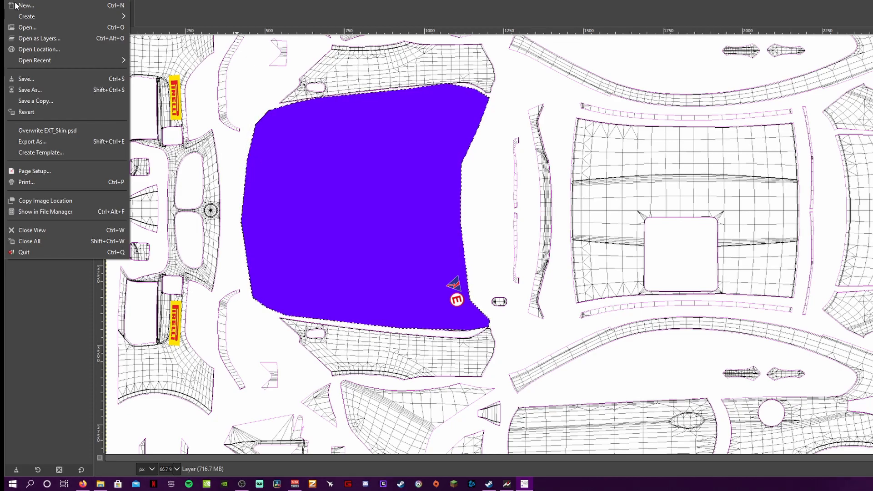
left_click(39, 38)
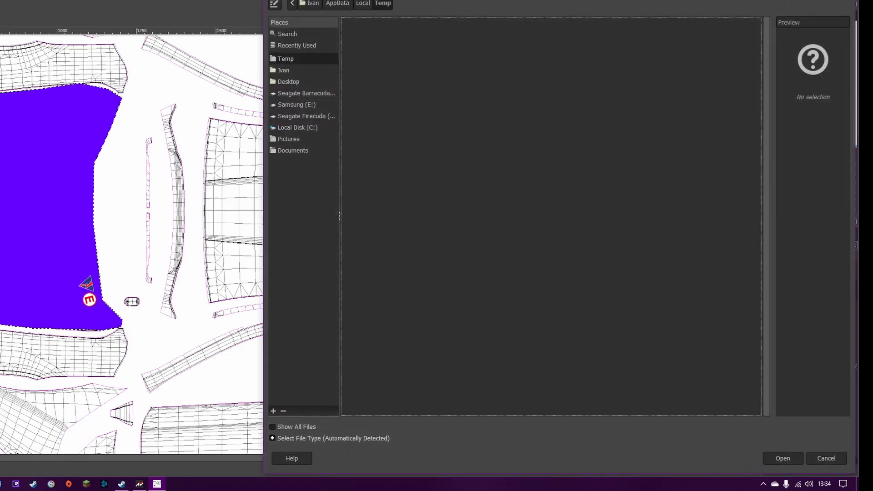
left_click(292, 140)
left_click(356, 82)
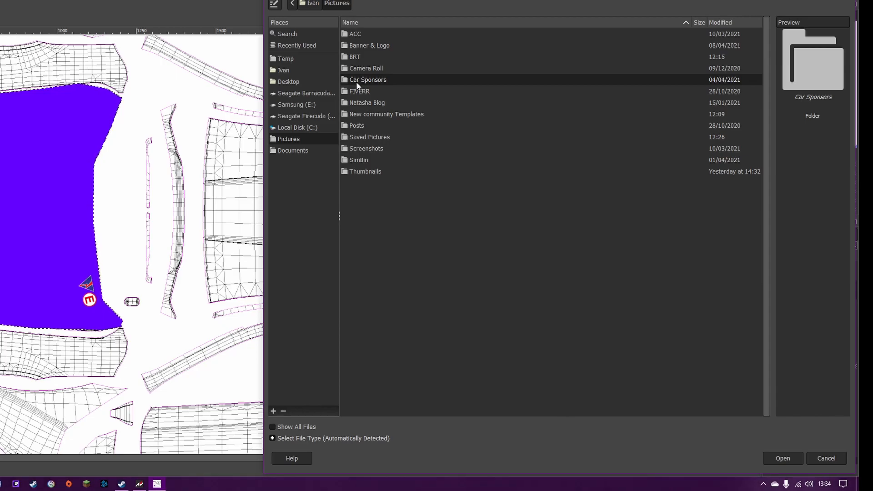
double_click(356, 81)
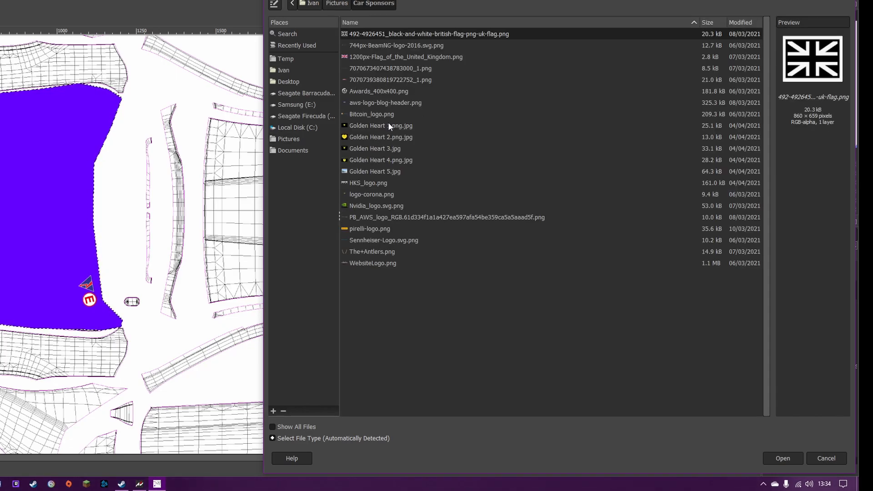
left_click(372, 159)
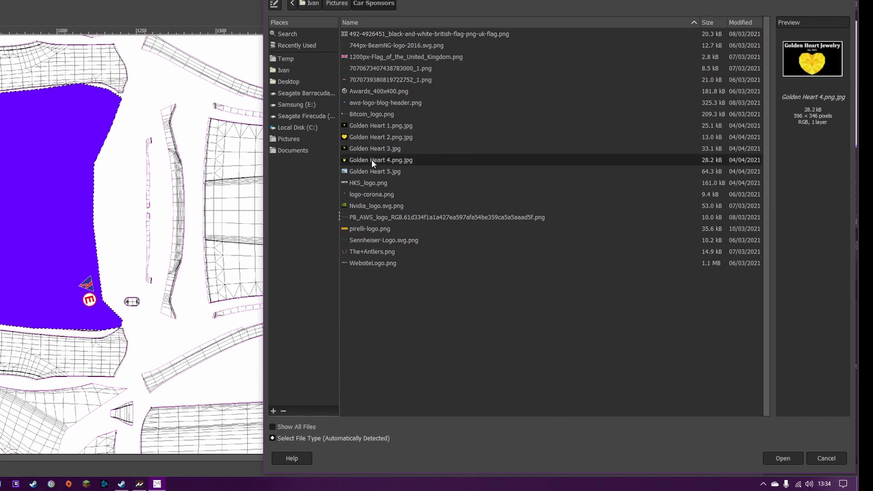
left_click(372, 137)
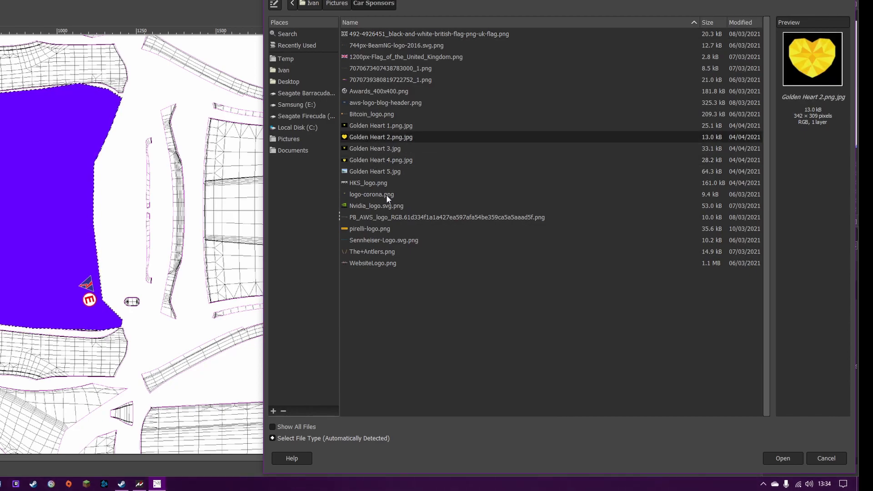
left_click(377, 184)
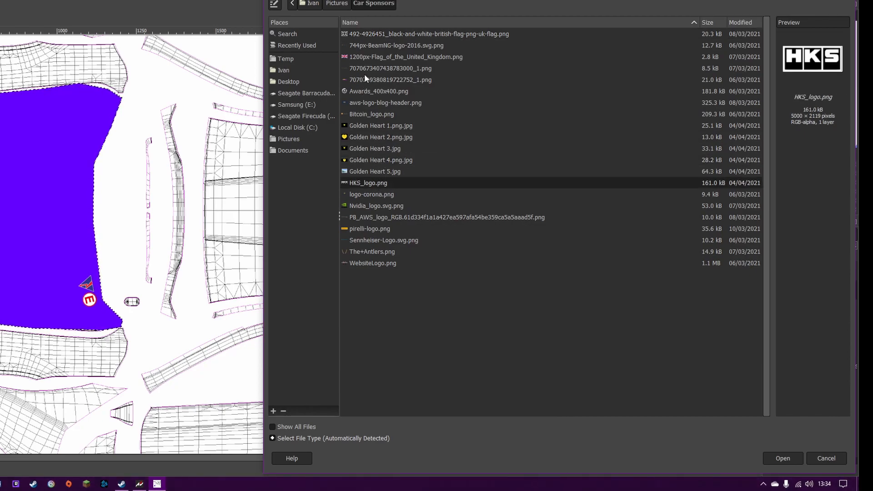
left_click(364, 33)
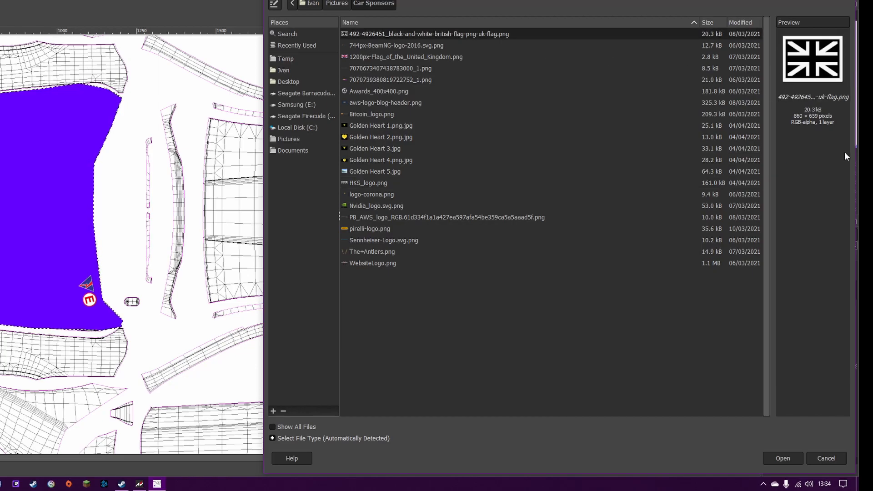
left_click(782, 458)
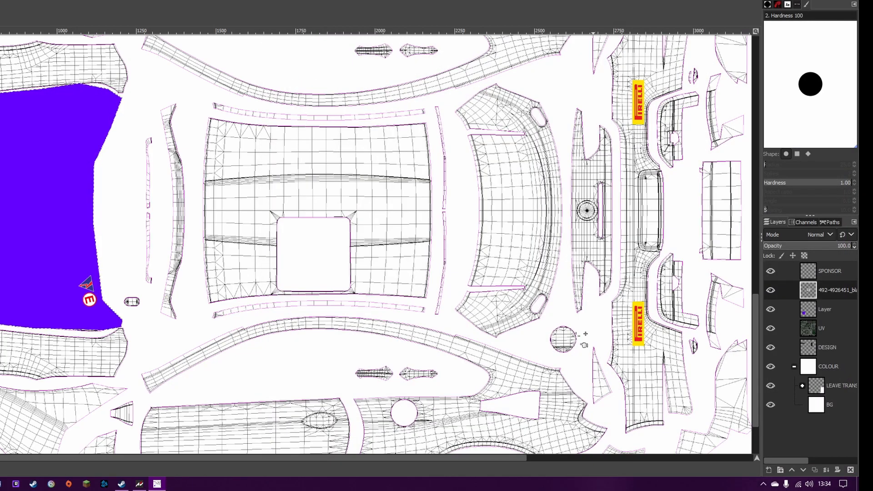
Move the British flag layer behind the roof, over the rear window and rear bumper panels.
scroll(434, 273, "up", 2)
left_click_drag(347, 98, 454, 342)
scroll(469, 342, "down", 2)
left_click_drag(502, 132, 612, 217)
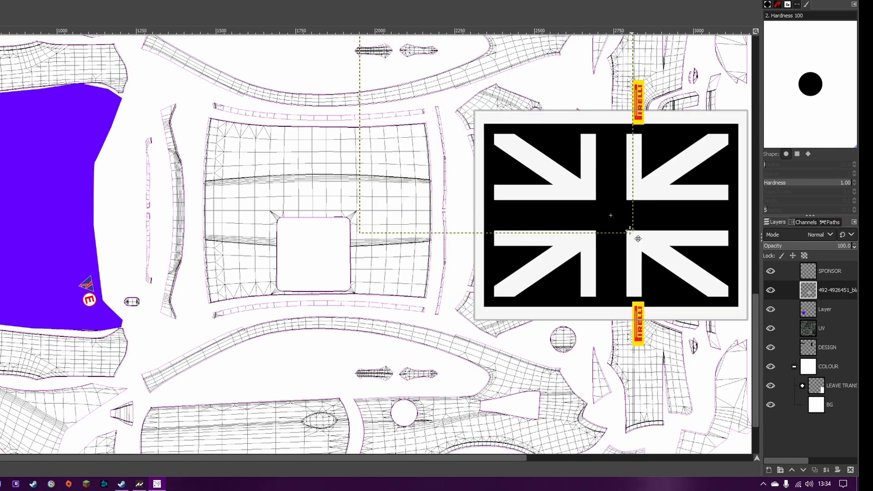
Look over the side panels, the sponsor strips and the placement of the flag across the car template.
scroll(350, 224, "up", 15)
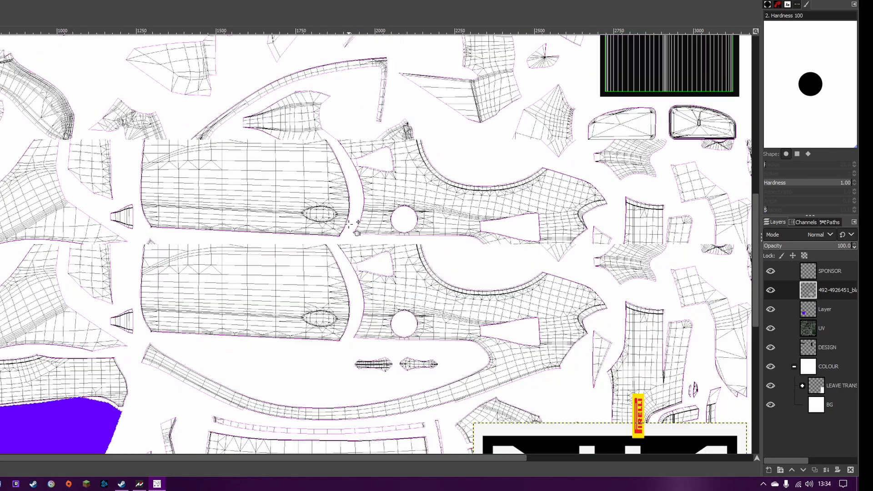
scroll(335, 237, "down", 12)
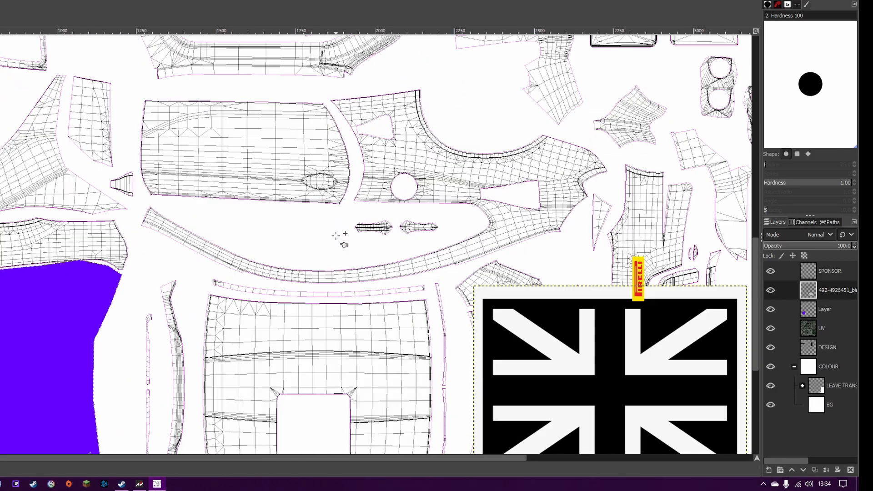
scroll(336, 234, "down", 1, "ctrl")
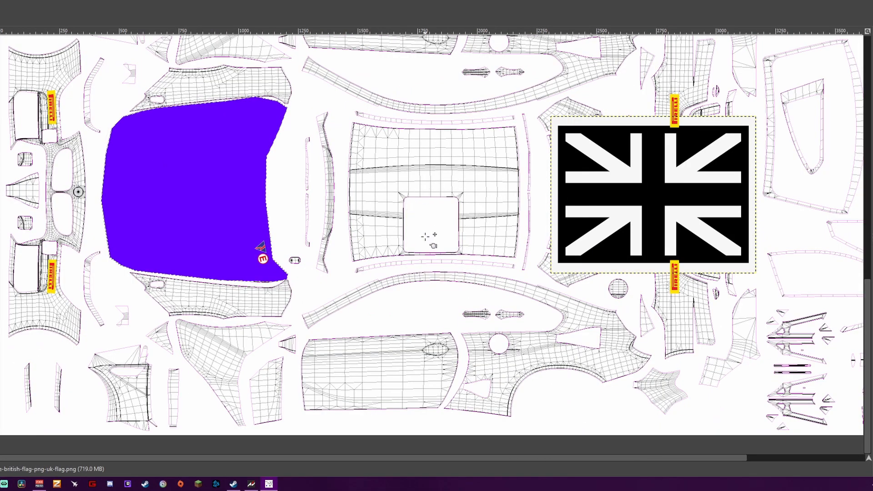
scroll(424, 237, "up", 3)
scroll(423, 241, "up", 3)
scroll(425, 241, "up", 6)
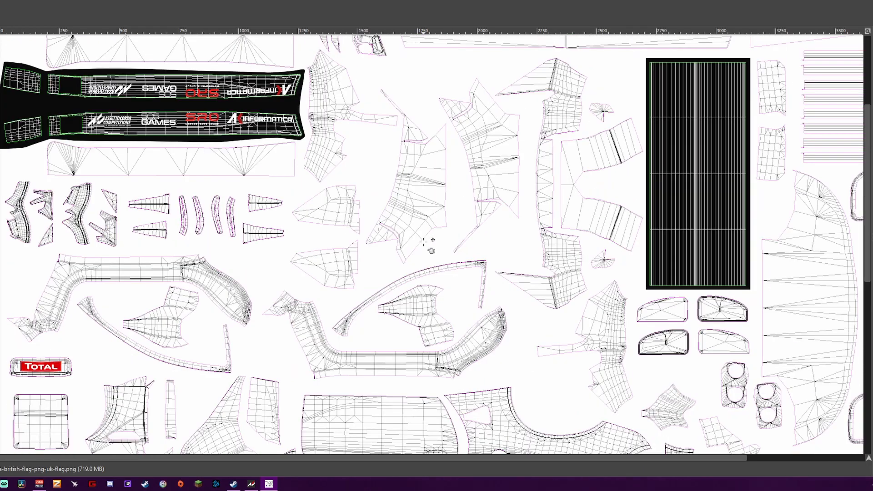
scroll(423, 241, "down", 9)
scroll(420, 242, "down", 3)
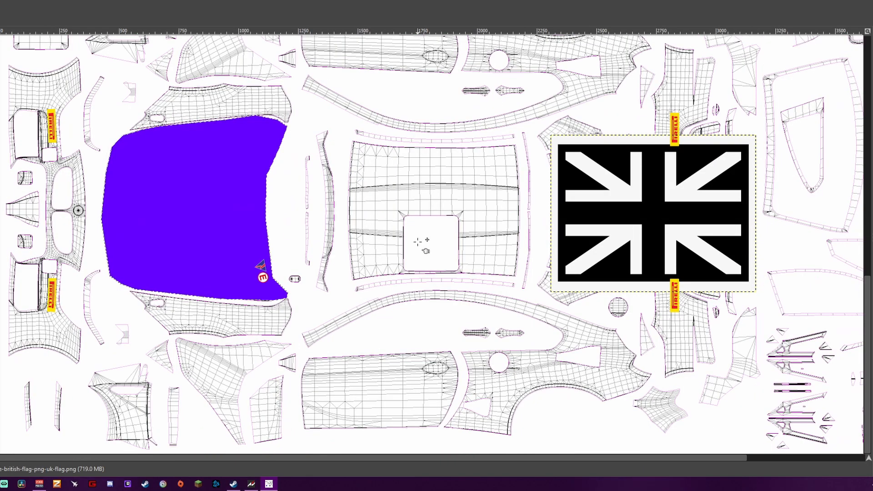
Try the British flag layer against the roof panel, and move it back over the rear window and bumper panels.
left_click_drag(648, 199, 604, 240)
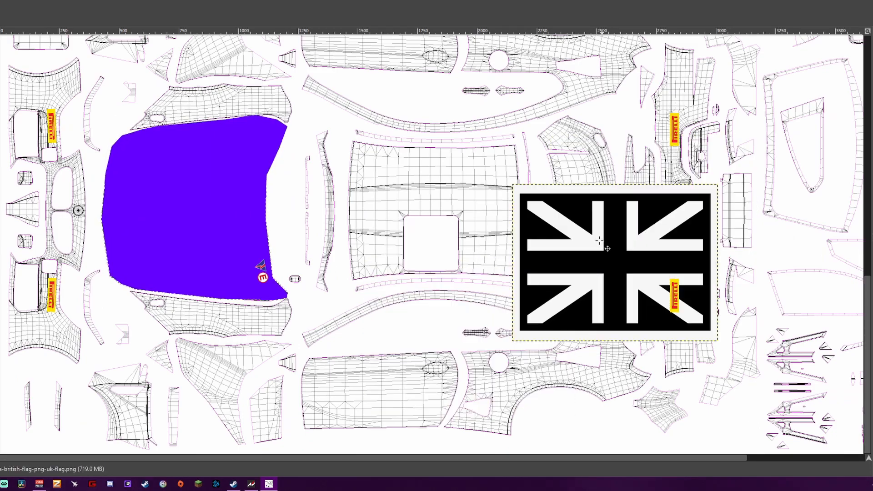
scroll(410, 239, "up", 13)
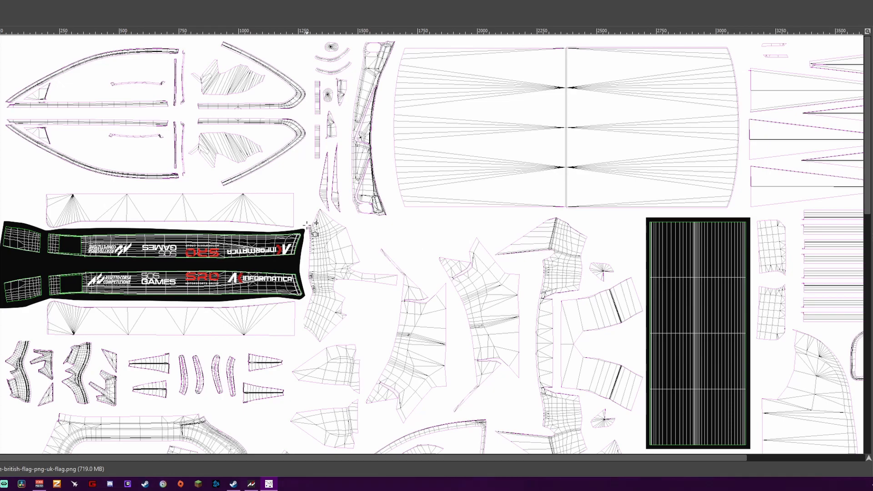
scroll(308, 225, "down", 10)
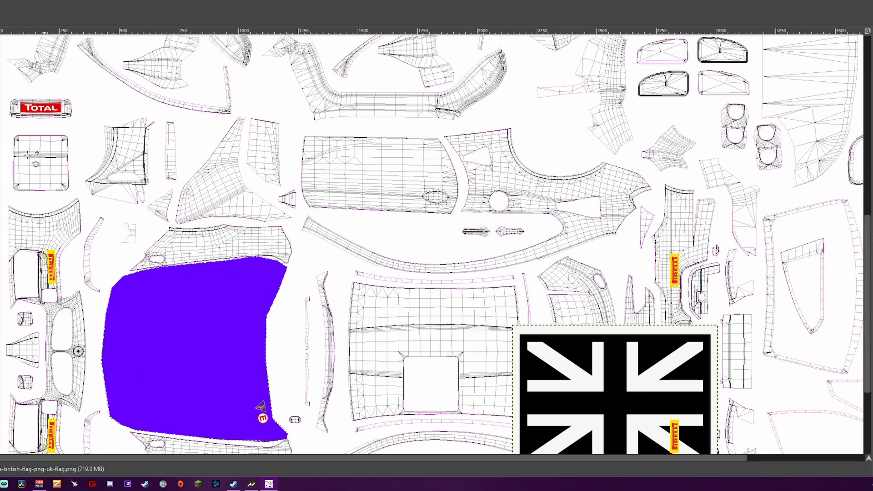
left_click_drag(603, 422, 453, 380)
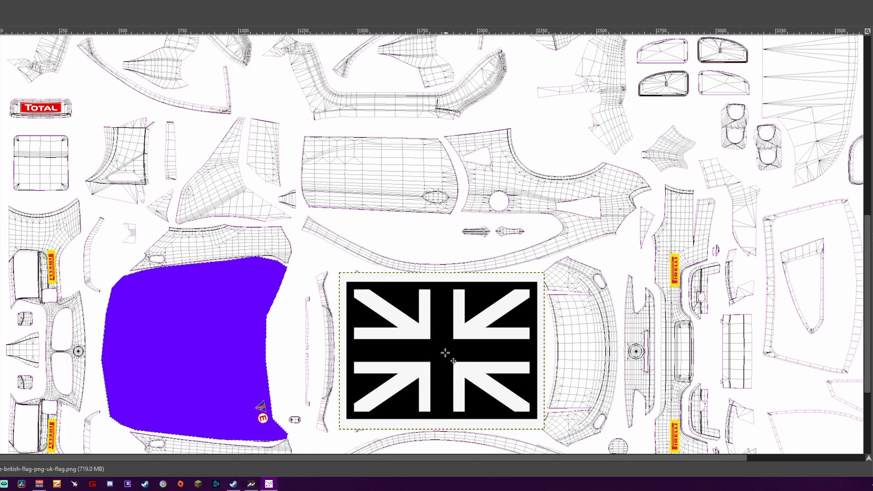
left_click_drag(414, 372, 464, 353)
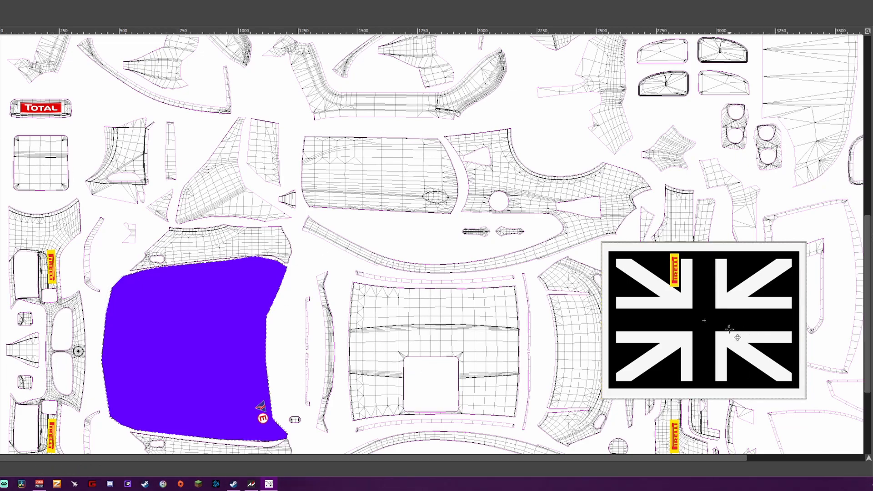
left_click_drag(723, 328, 656, 355)
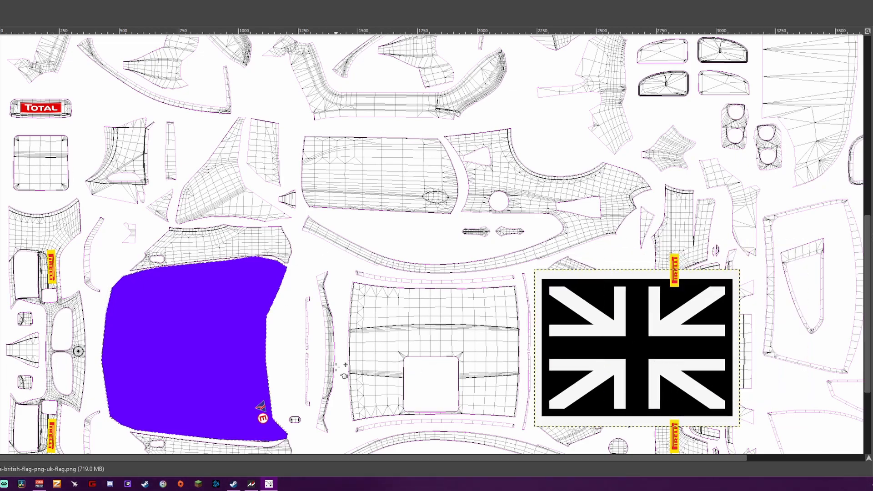
scroll(377, 364, "up", 1)
left_click_drag(691, 318, 672, 312)
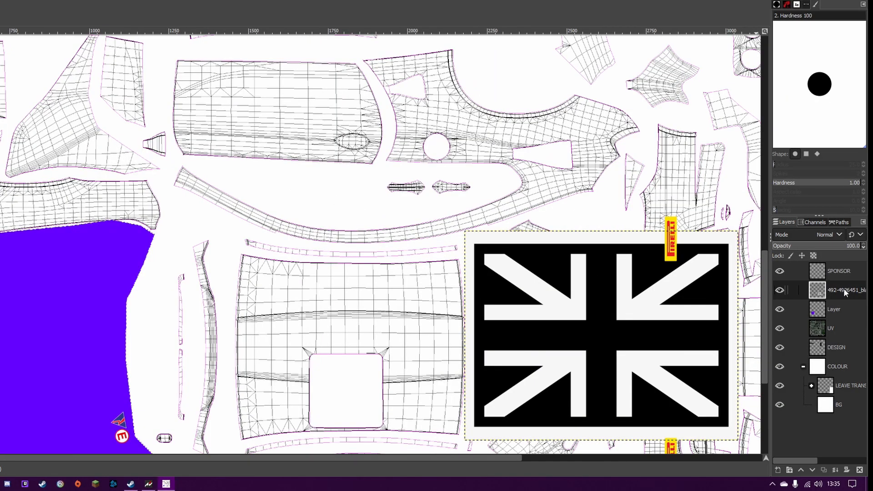
Scale the British flag layer to a width of 900 px.
right_click(843, 288)
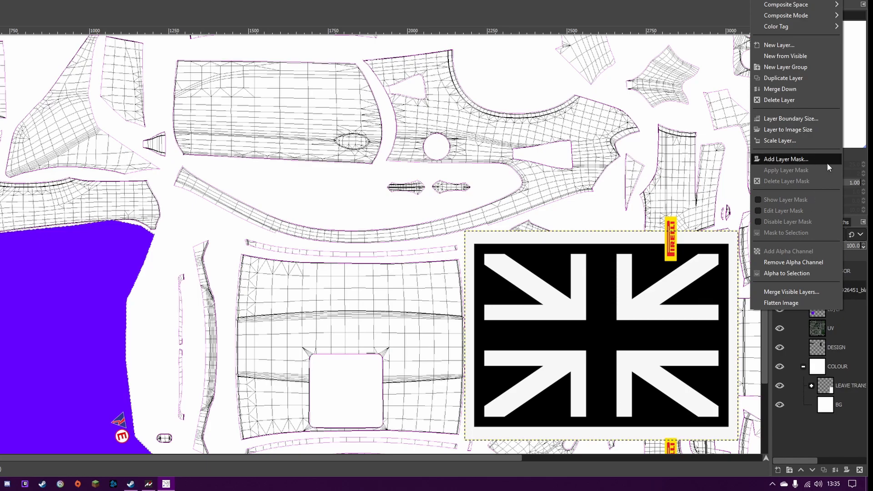
left_click(859, 293)
right_click(856, 290)
left_click(799, 142)
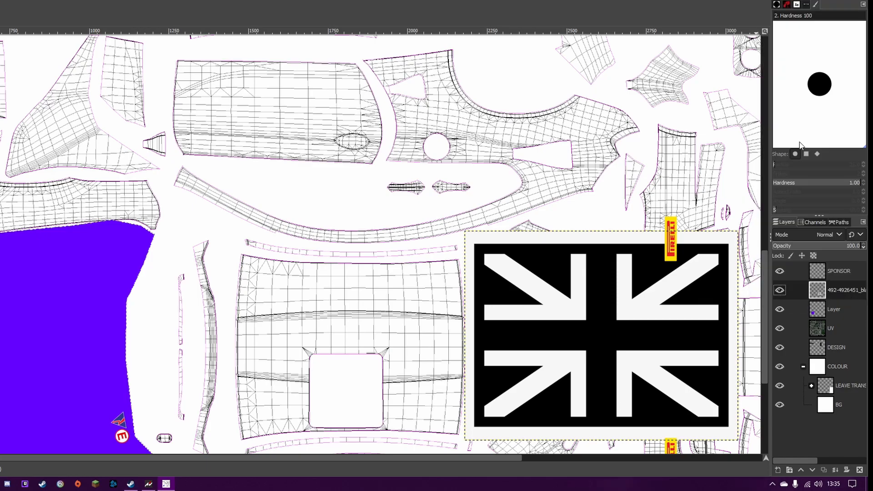
type("900")
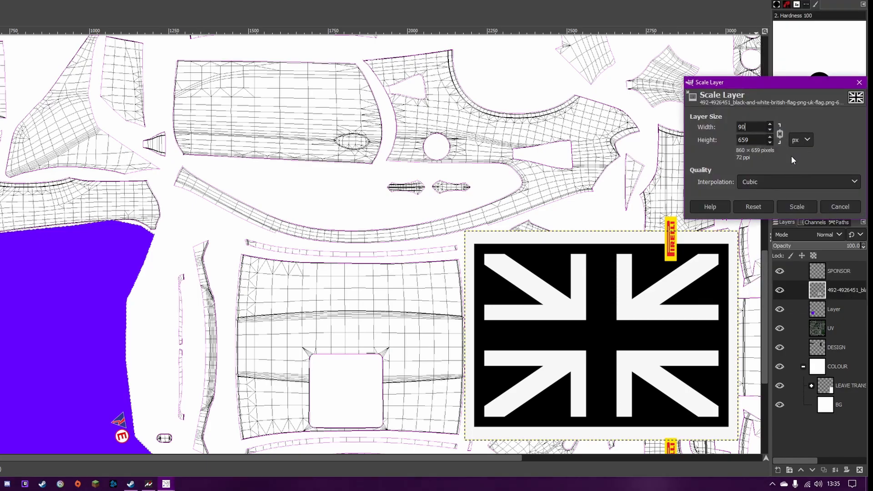
left_click(796, 206)
left_click_drag(516, 328, 542, 333)
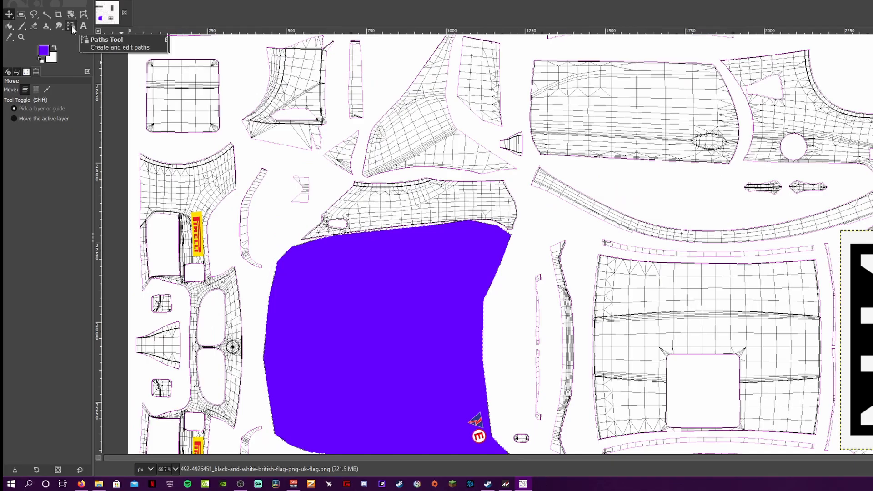
Trace the roof panel's outline with a closed path and turn it into a selection.
left_click(71, 25)
scroll(454, 245, "down", 4)
left_click(595, 148)
left_click(593, 338)
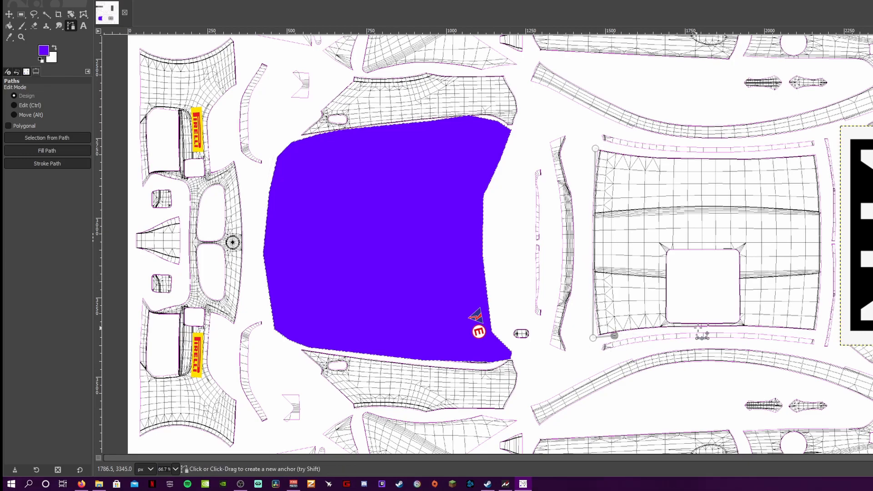
left_click(715, 330)
left_click(798, 333)
left_click(817, 334)
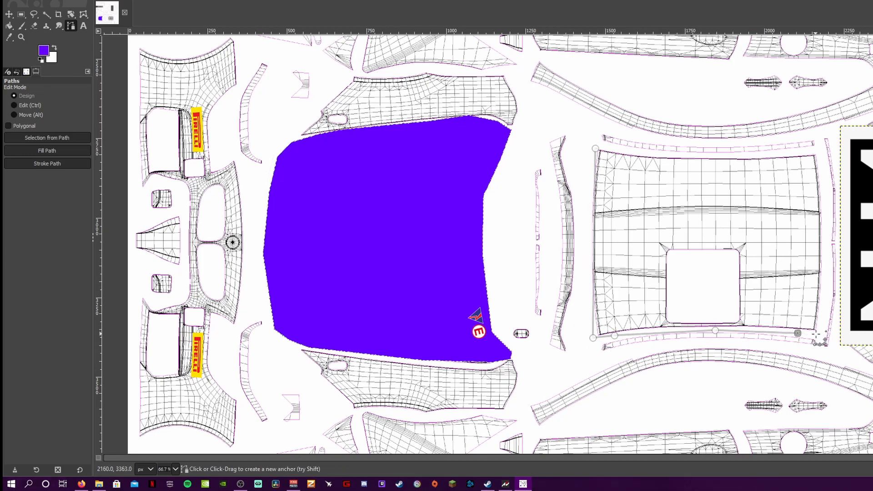
left_click(826, 225)
left_click(821, 166)
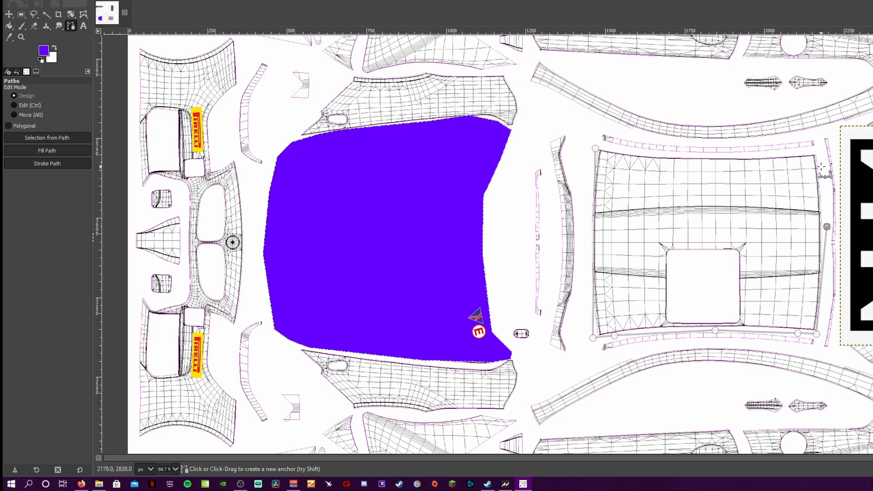
left_click_drag(815, 151, 735, 155)
left_click(595, 148, "ctrl")
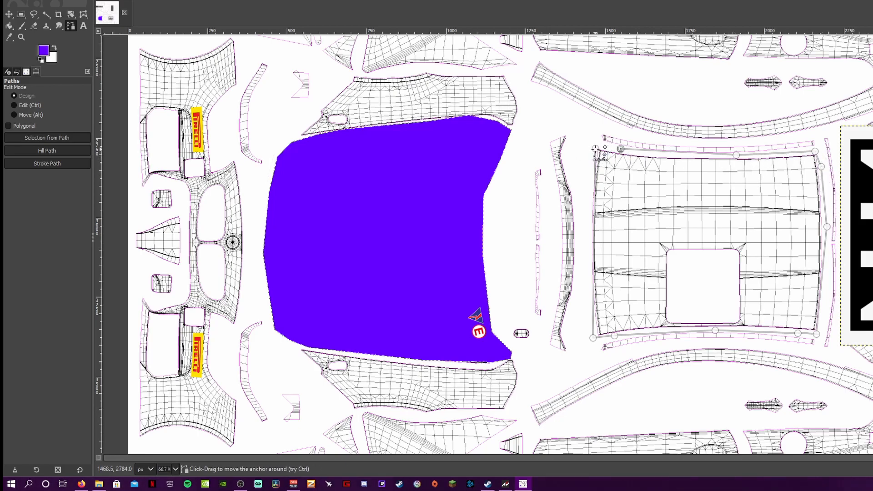
Move the flag layer over the roof selection and scale the selected part slightly to lift it out as a floating selection.
left_click(9, 15)
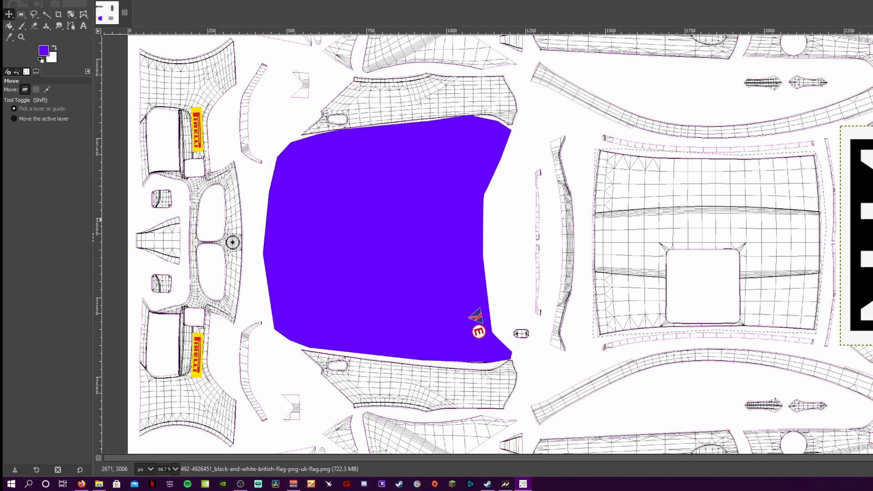
left_click_drag(861, 237, 716, 237)
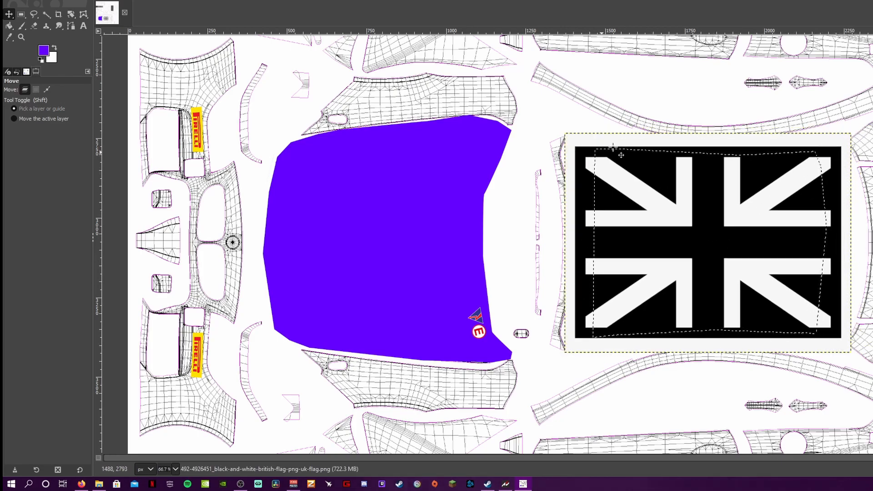
right_click(71, 21)
left_click(108, 38)
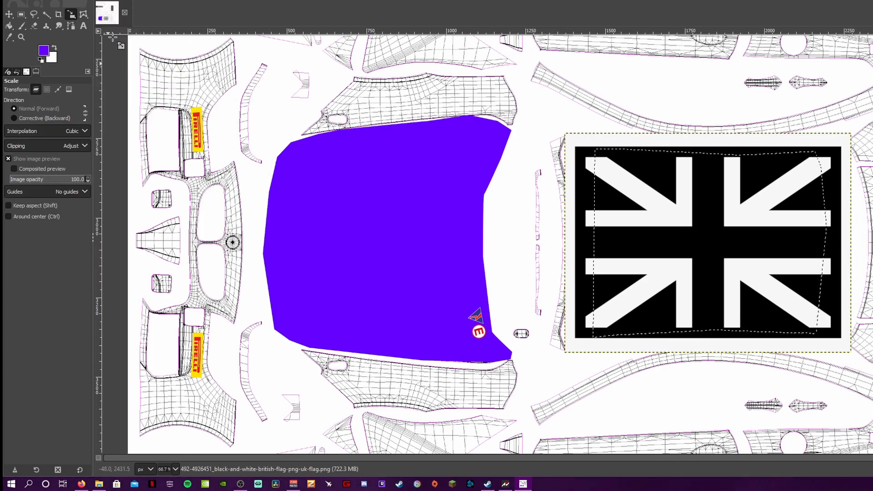
left_click(705, 243)
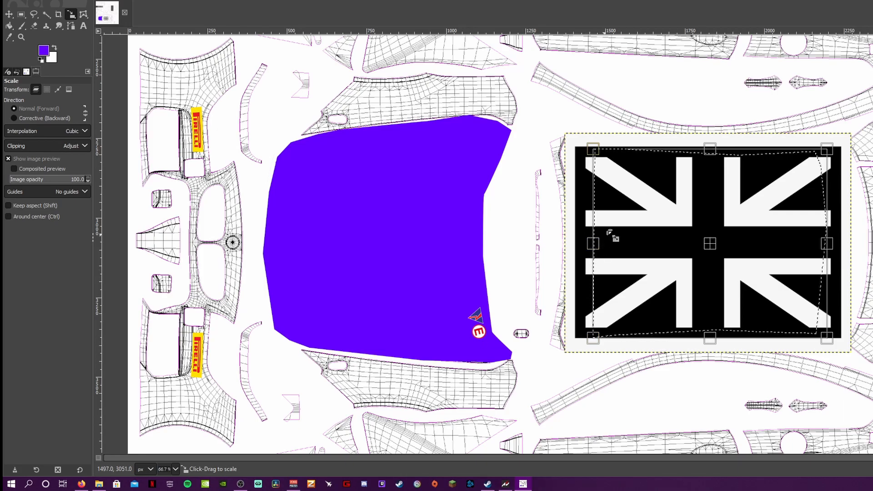
left_click_drag(841, 153, 846, 152)
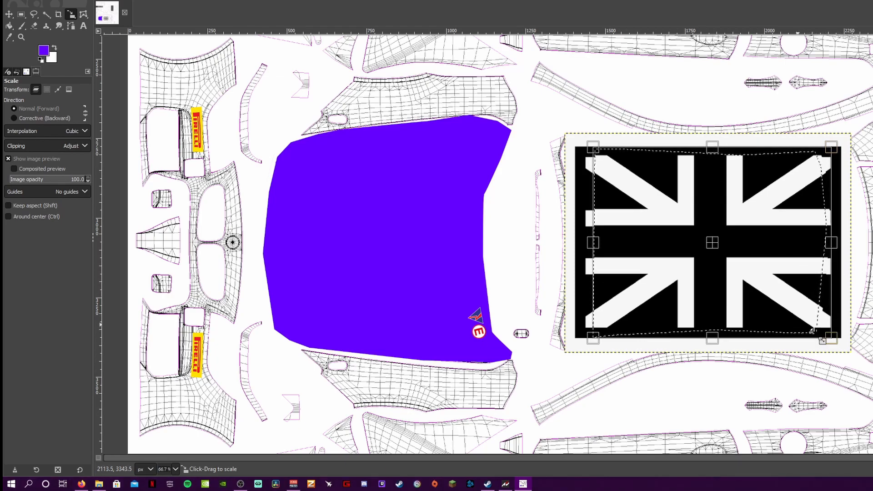
key("Return")
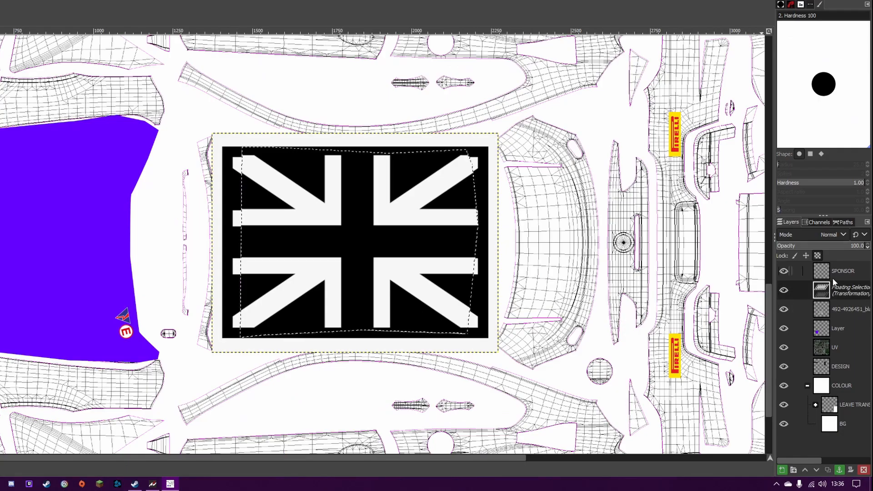
Convert the floating flag piece into its own layer and delete the original British flag layer.
left_click(779, 470)
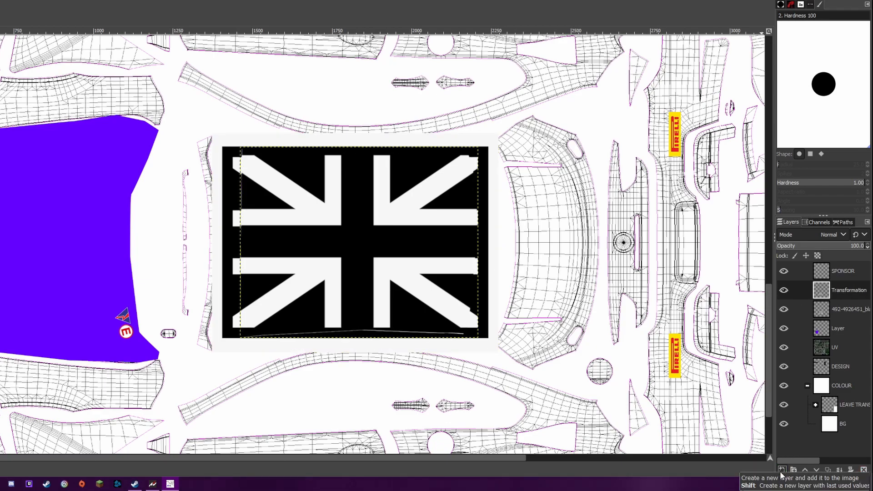
left_click(842, 305)
right_click(842, 306)
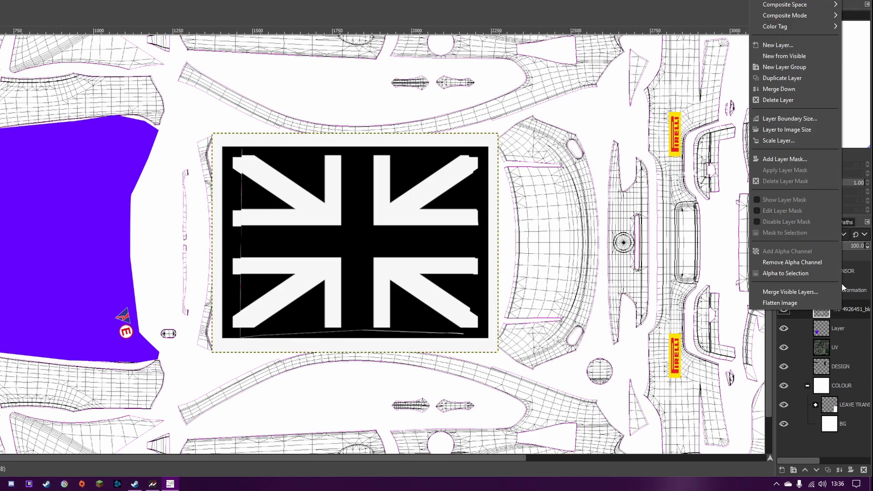
left_click(773, 100)
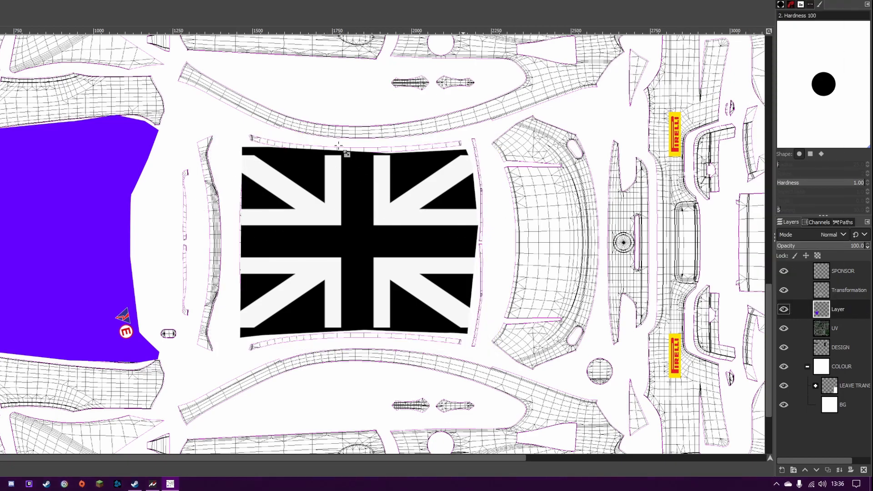
Shift the roof-shaped flag cut-out over the rear window to uncover the roof panel.
mouse_move(312, 247)
left_mouse_down()
mouse_move(511, 302)
mouse_move(298, 243)
left_mouse_up()
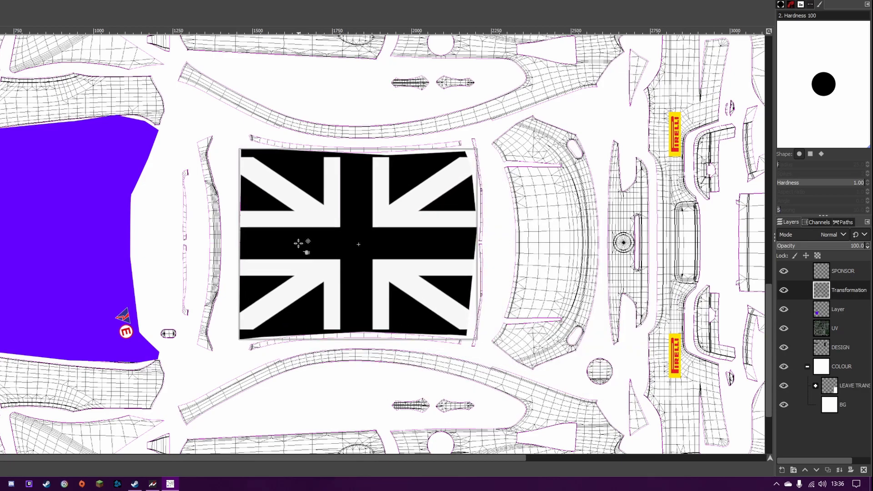
left_click_drag(294, 279, 483, 269)
left_click(326, 256)
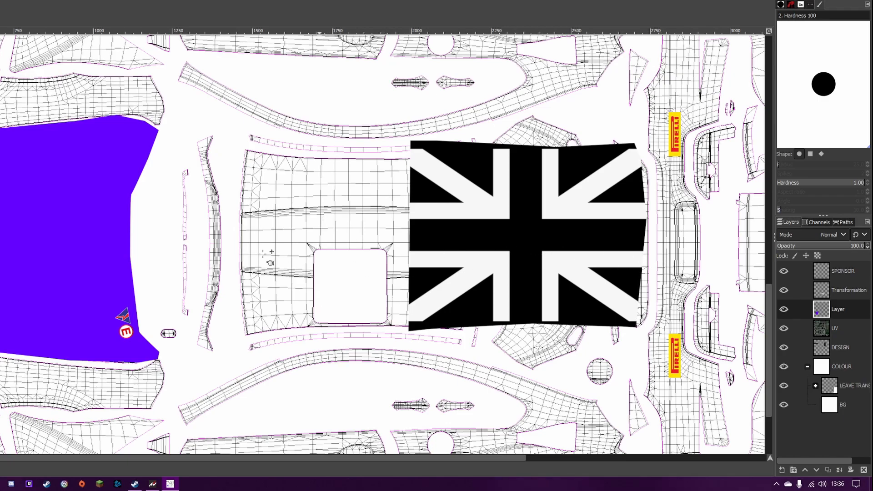
scroll(381, 244, "up", 5)
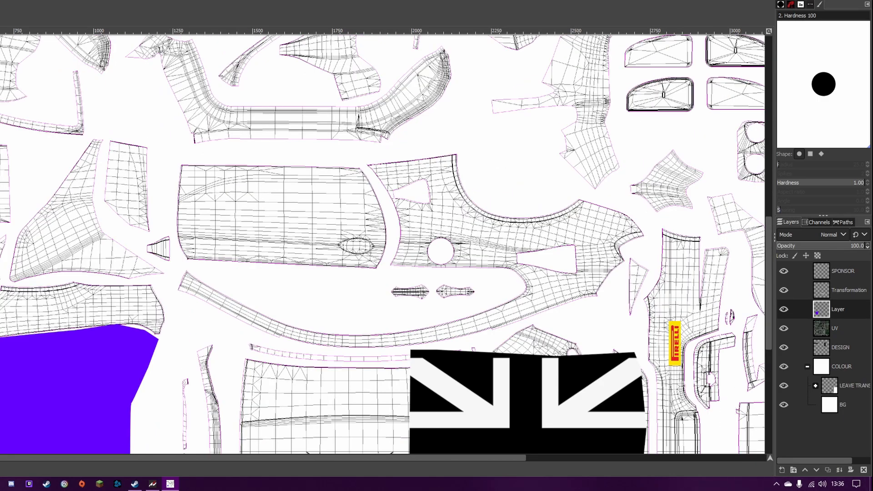
scroll(101, 232, "down", 7)
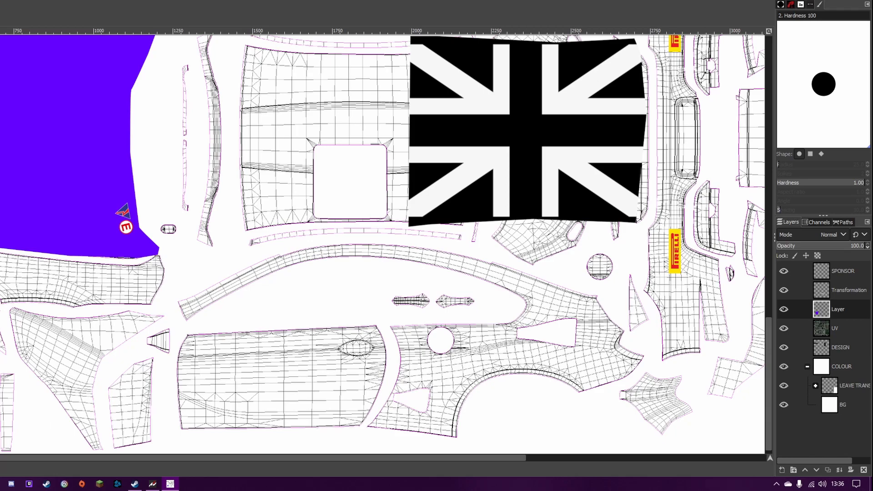
Trace the square hatch opening in the roof panel with a closed path and turn it into a selection.
left_click(314, 144)
left_click(314, 215)
left_click(384, 217)
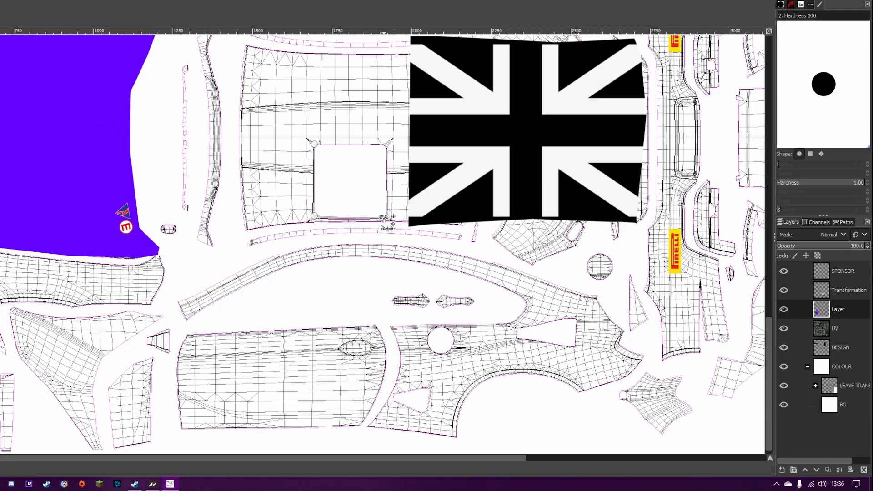
left_click(386, 144)
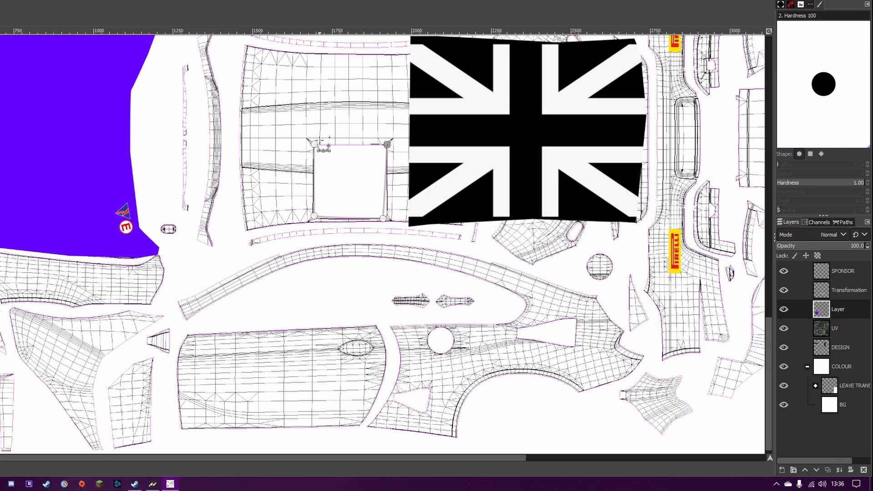
left_click(314, 144)
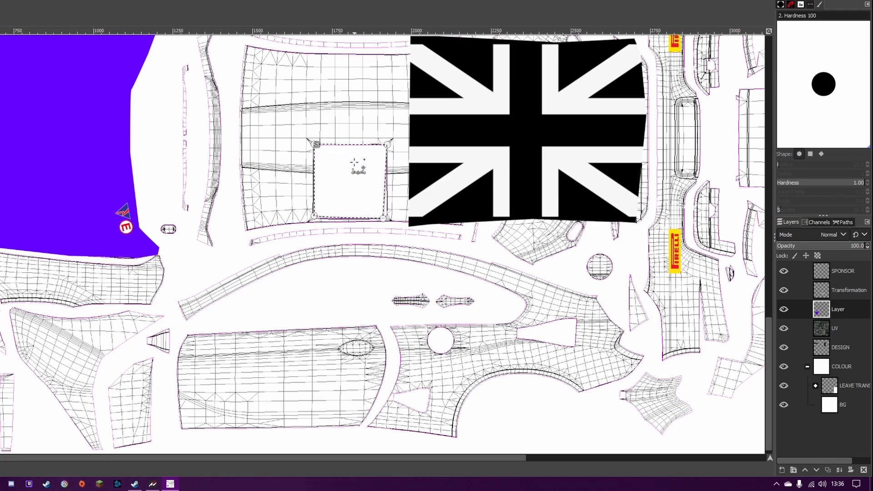
key("Return")
Move the flag cut-out back onto the roof panel, aligned with its outline.
scroll(371, 131, "up", 3)
left_click_drag(531, 251, 397, 256)
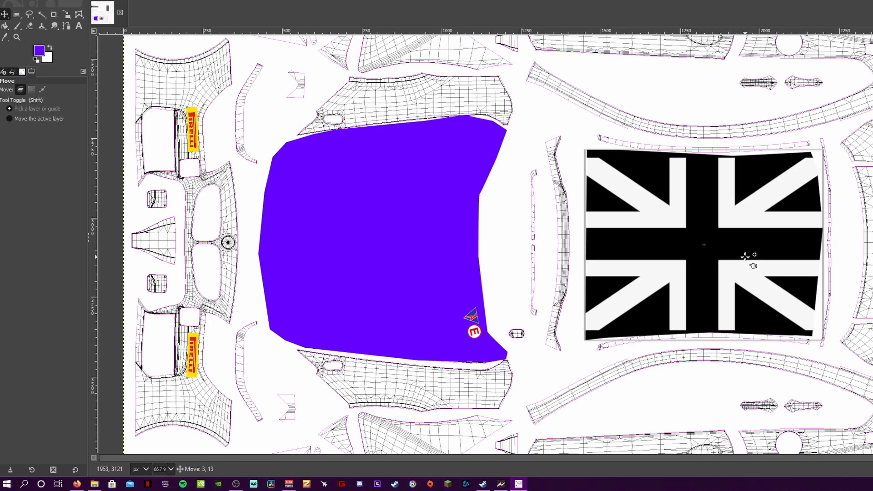
left_click_drag(745, 257, 745, 257)
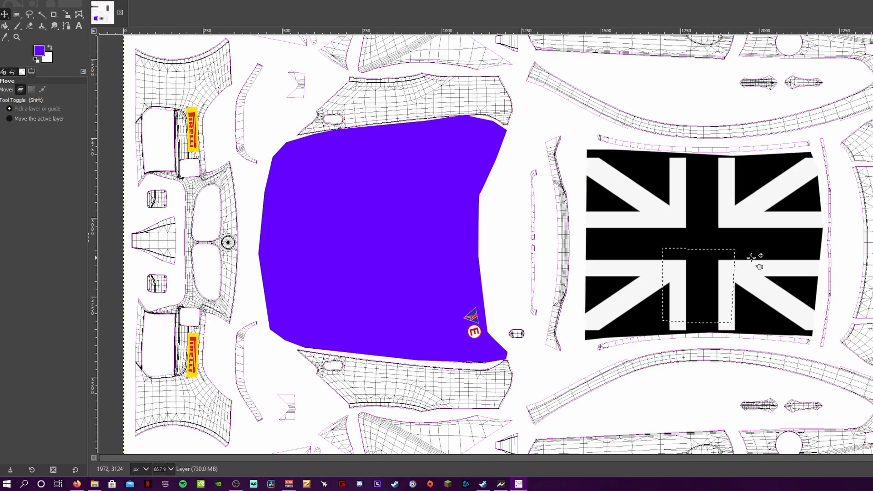
Try to lift the hatch selection out with the Scale tool and place it on a new layer.
left_click(67, 15)
left_click(698, 294)
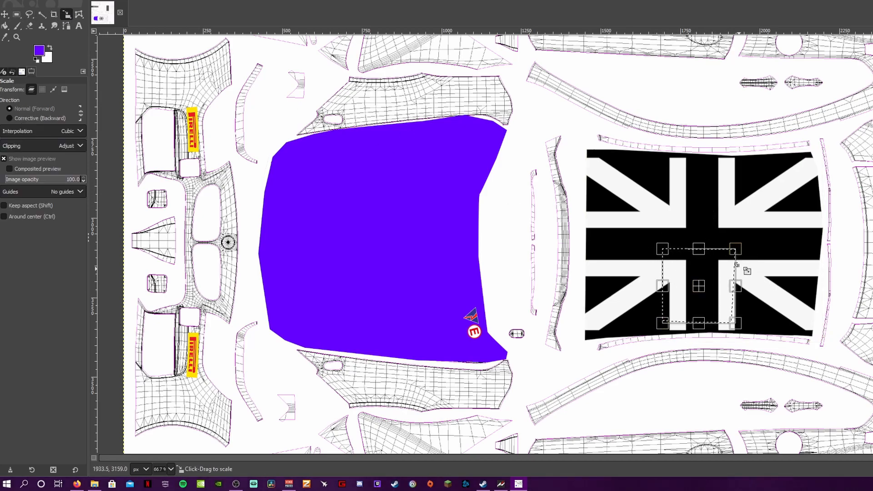
left_click_drag(736, 249, 744, 258)
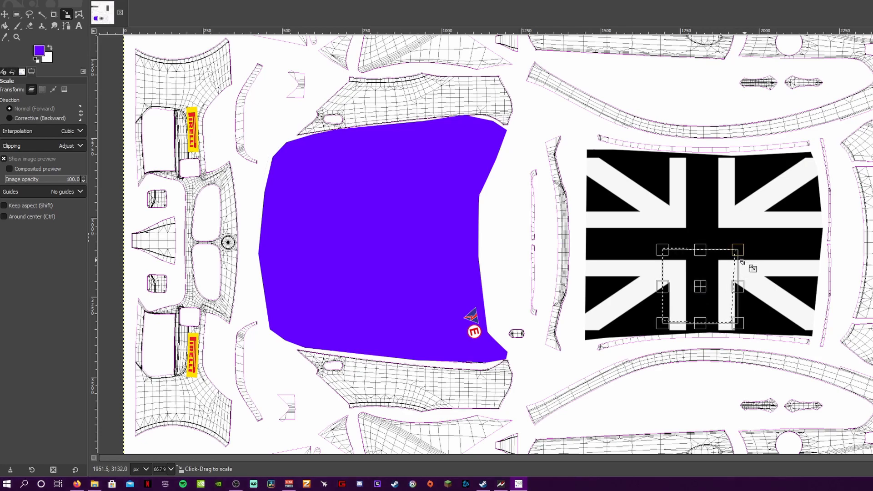
key("Return")
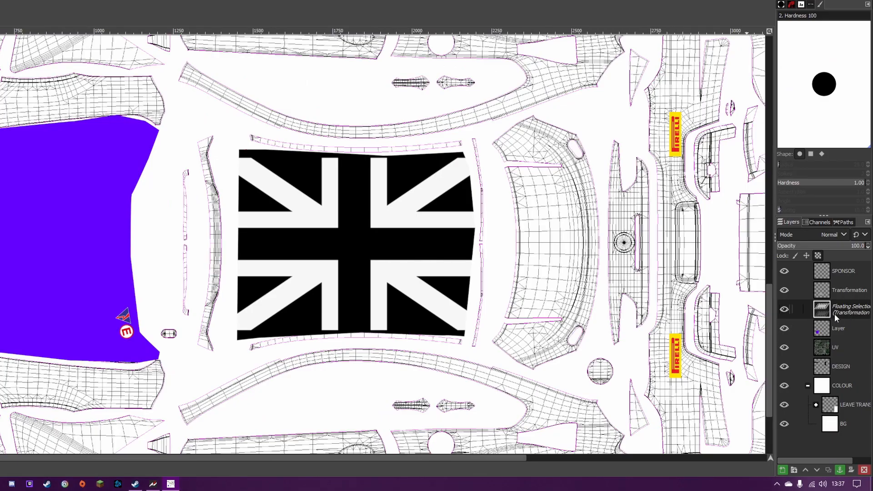
left_click(782, 470)
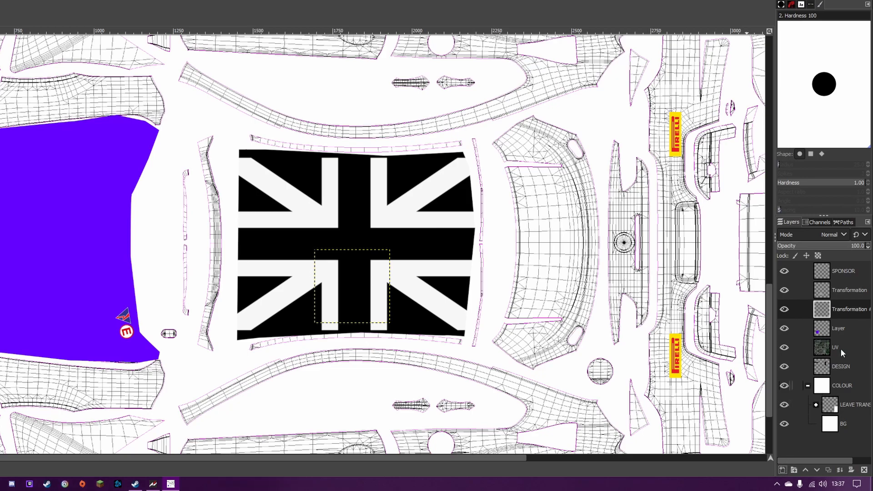
Undo the extraction of the hatch area, back to the plain hatch selection.
left_click(373, 293)
key("Escape")
left_click_drag(359, 275, 187, 250)
key("ctrl+z")
key("ctrl+z")
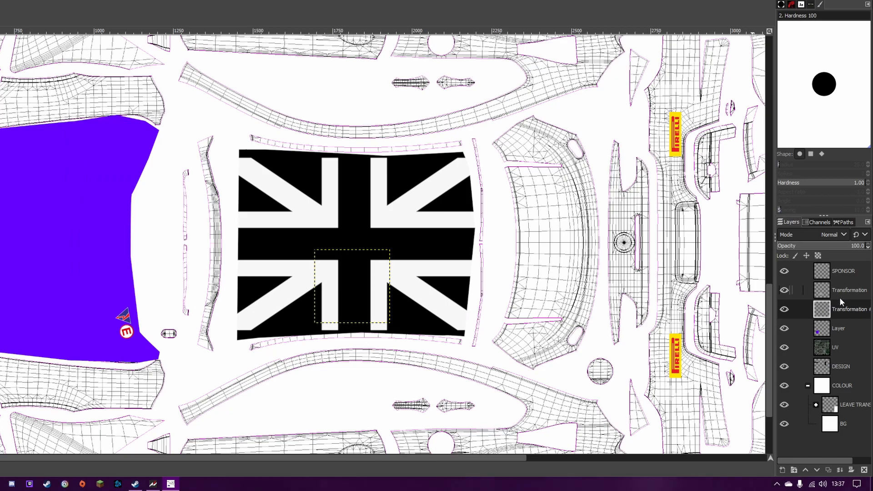
key("ctrl+z")
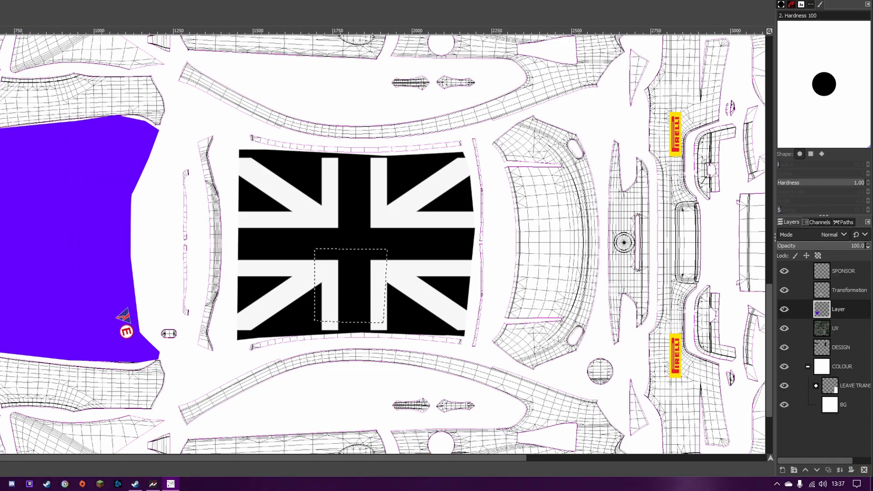
Scale the selected roof hatch area to 242 × 242 px.
left_click(350, 290)
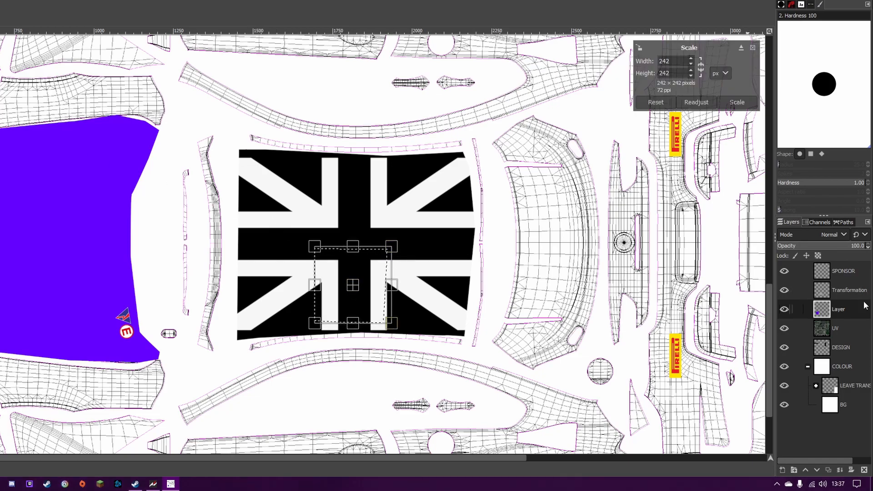
Try to place the floating lower section of the flag on its own layer and shift the flag artwork.
left_click(782, 469)
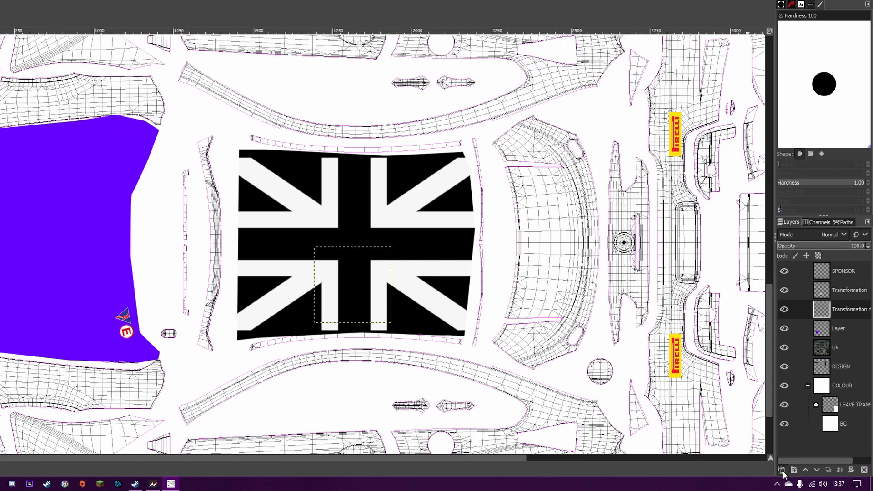
left_click(842, 292)
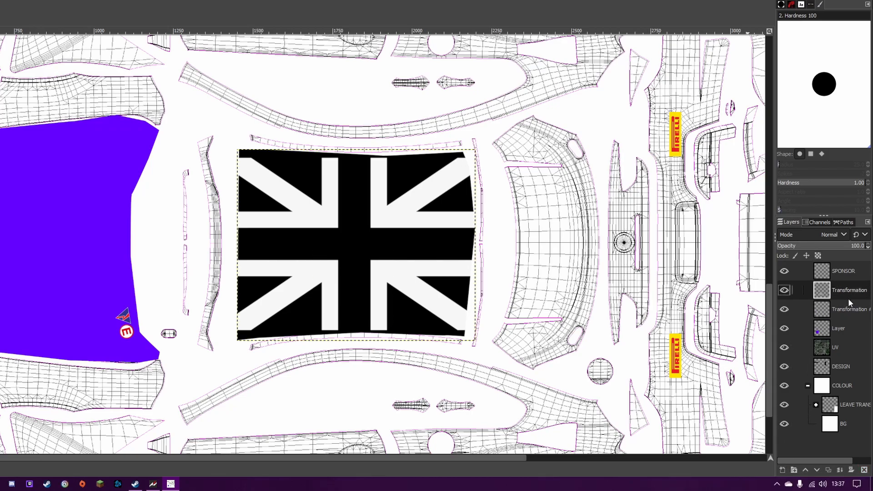
left_click(846, 305)
left_click_drag(416, 272, 450, 269)
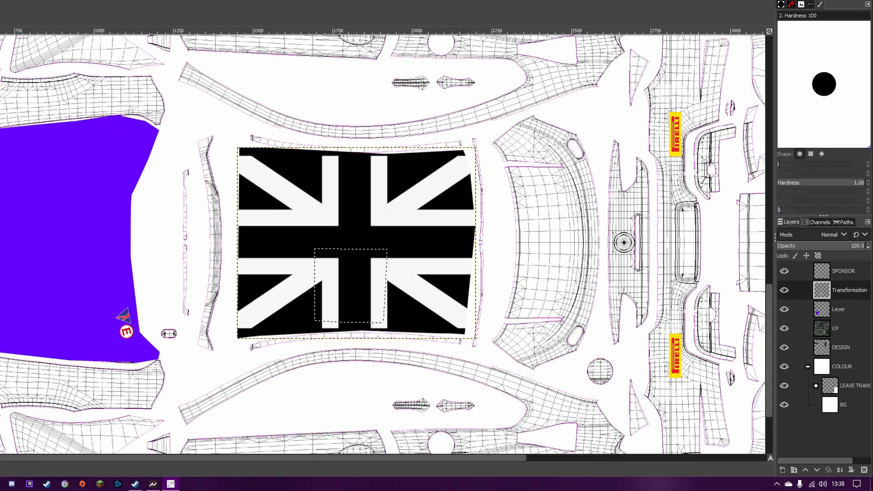
Scale the selected lower-middle section of the roof flag to 259 × 254 px and turn it into a new layer.
left_click(359, 275)
left_click_drag(318, 321, 307, 328)
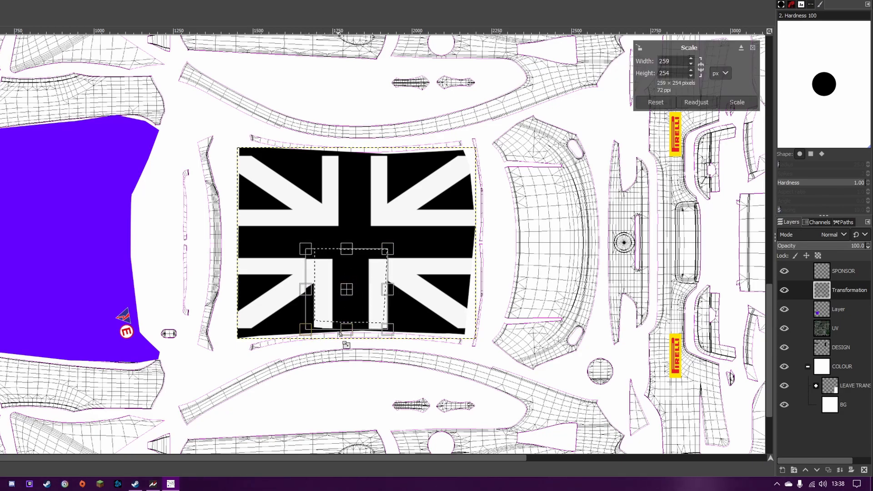
key("Return")
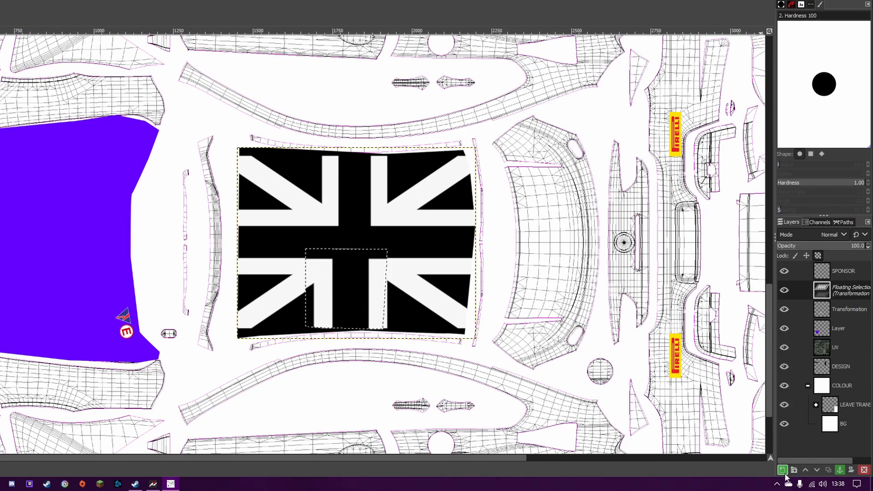
left_click(782, 470)
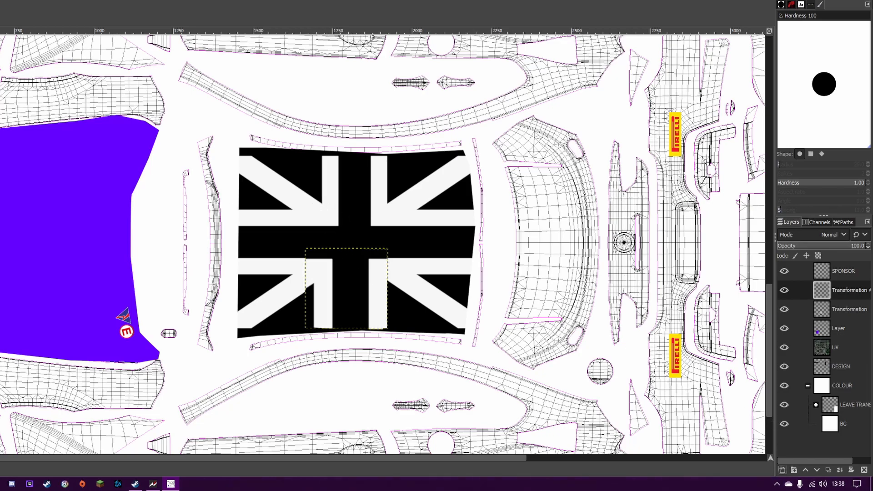
Move the scaled flag section to the empty area beneath the Total plate, keeping the main flag on the roof.
left_click_drag(359, 217, 555, 220)
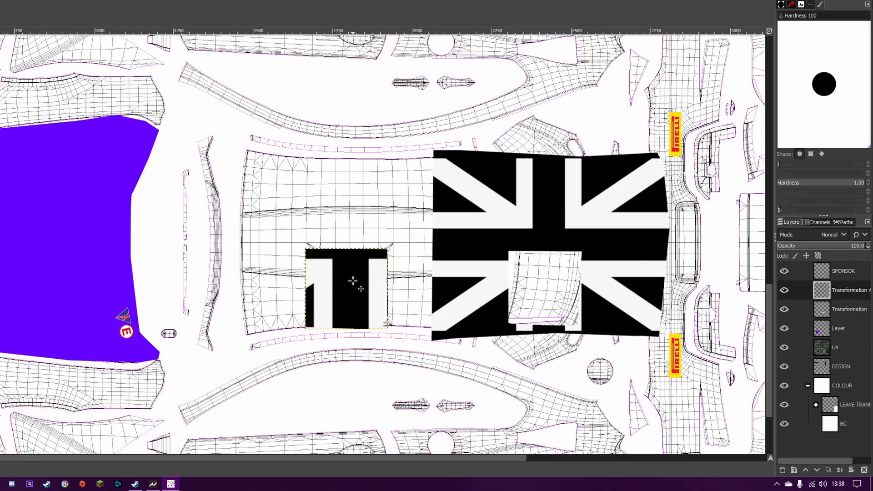
left_click_drag(555, 189, 547, 171)
left_click_drag(357, 269, 348, 418)
left_click_drag(537, 189, 351, 203)
left_click(421, 266)
left_click_drag(339, 416, 160, 119)
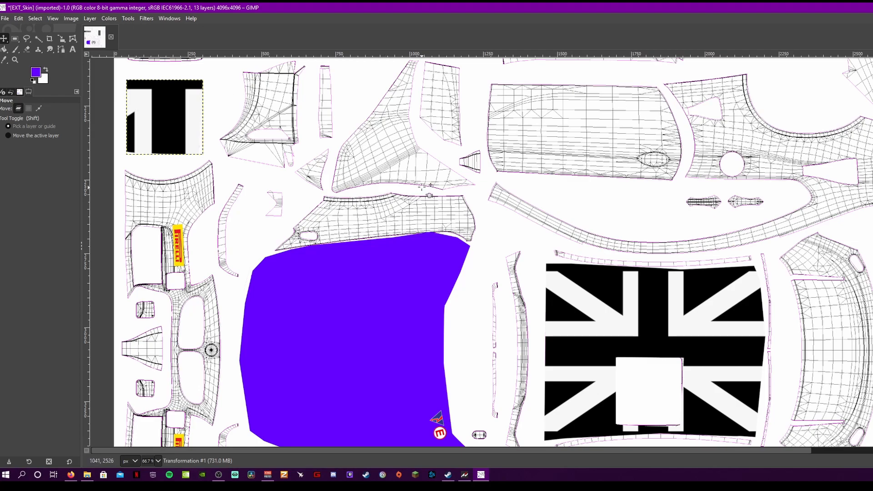
Choose the Text tool, make white the foreground color, and hide the BG layer.
scroll(595, 273, "down", 5)
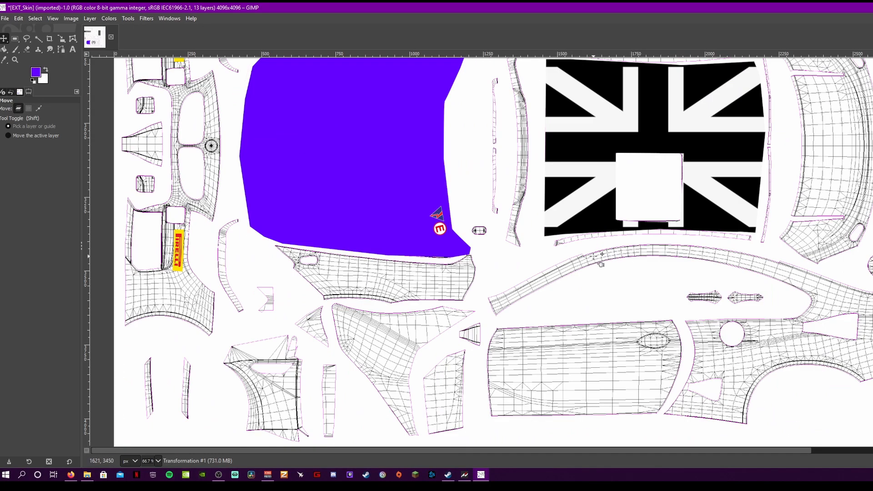
left_click(72, 50)
key("x")
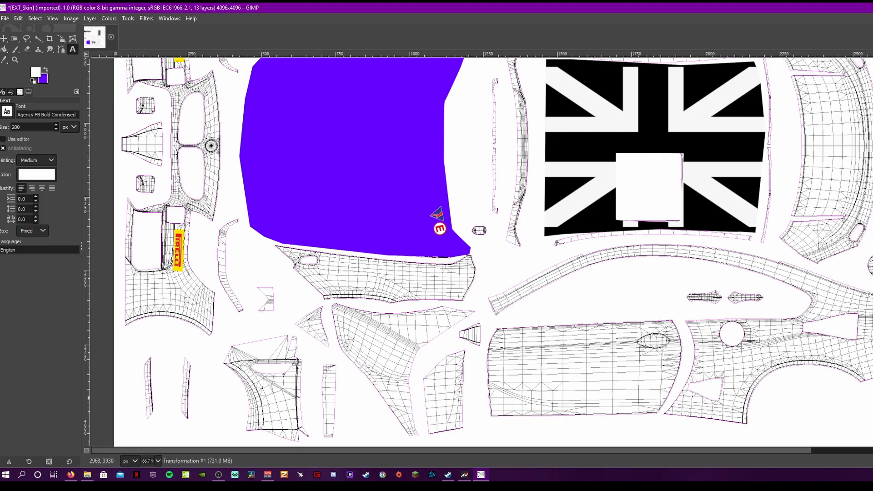
left_click(789, 419)
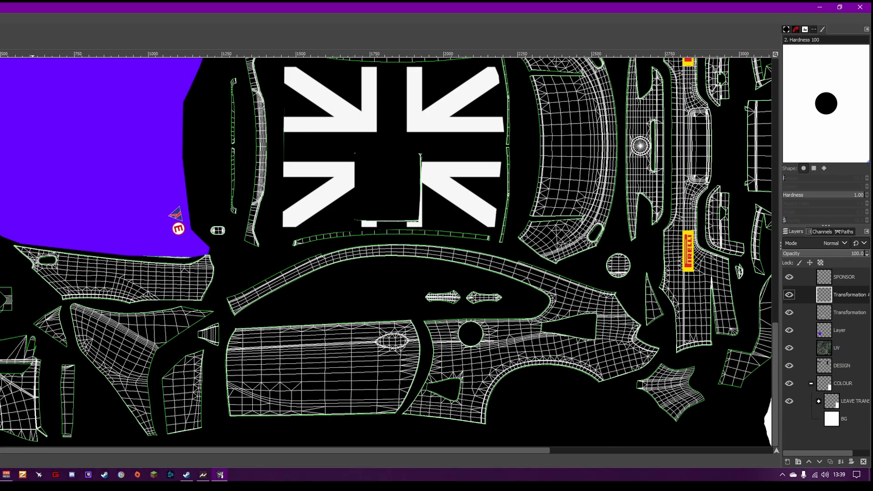
Add white 200 px text "BEZ" in Agency FB Bold Condensed on the lower door panel and center it there.
left_click_drag(273, 345, 383, 387)
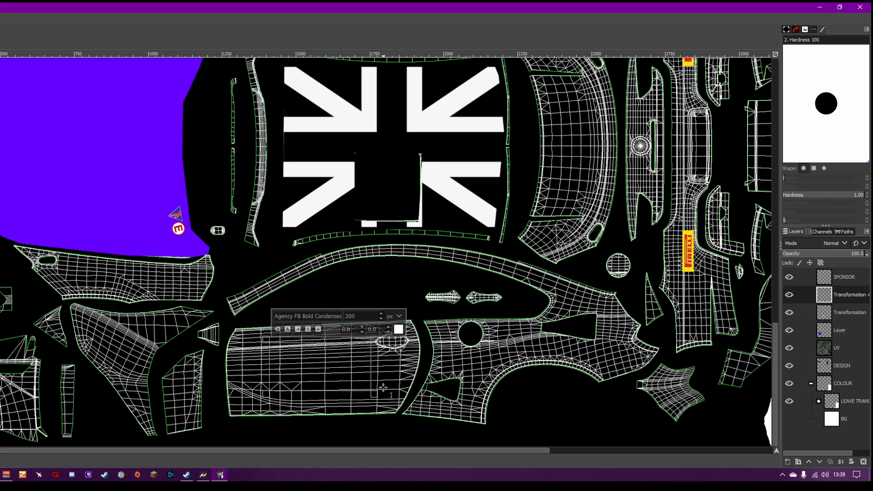
type("RF7")
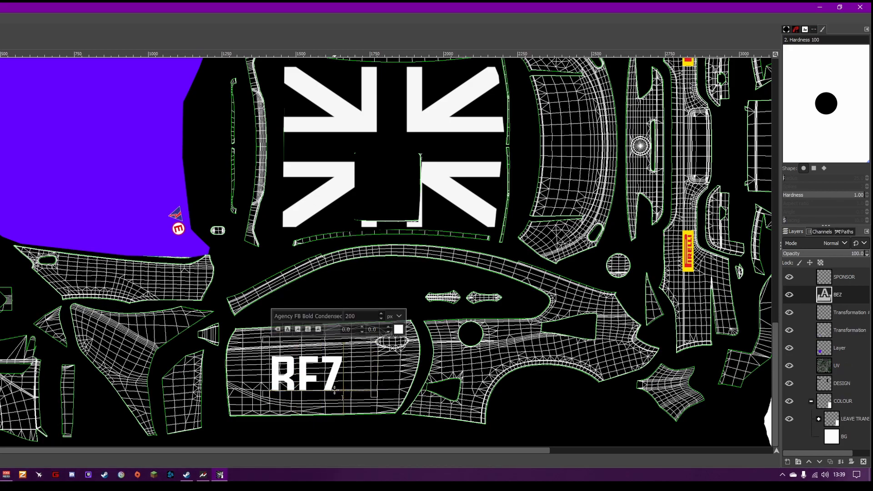
key("ctrl+z")
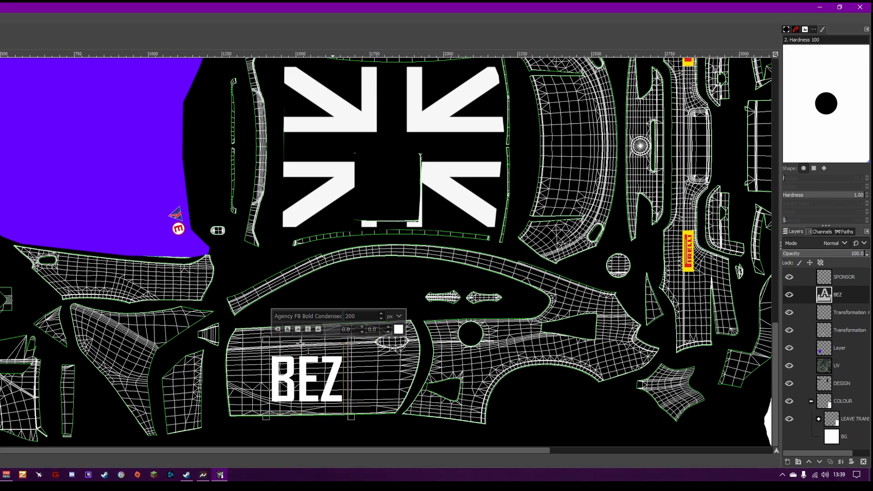
key("m")
left_click_drag(285, 388, 326, 375)
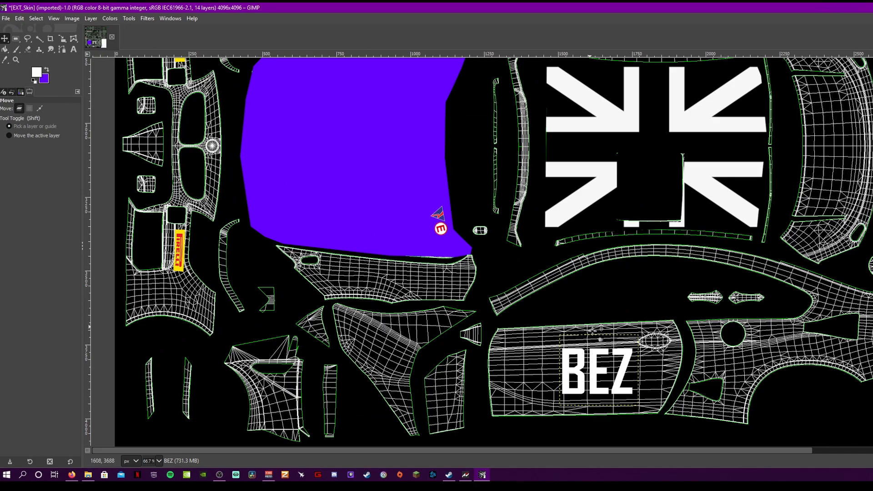
left_click(74, 50)
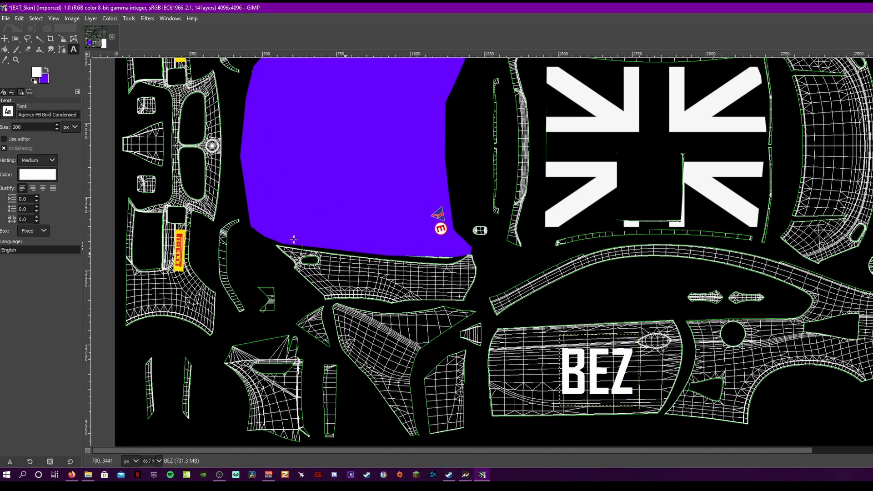
key("m")
scroll(498, 225, "up", 8)
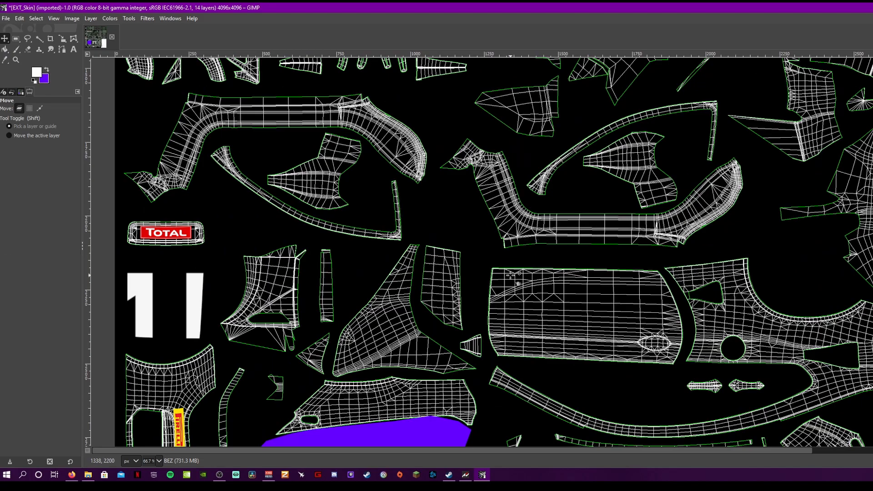
scroll(505, 282, "down", 9)
scroll(543, 259, "up", 9)
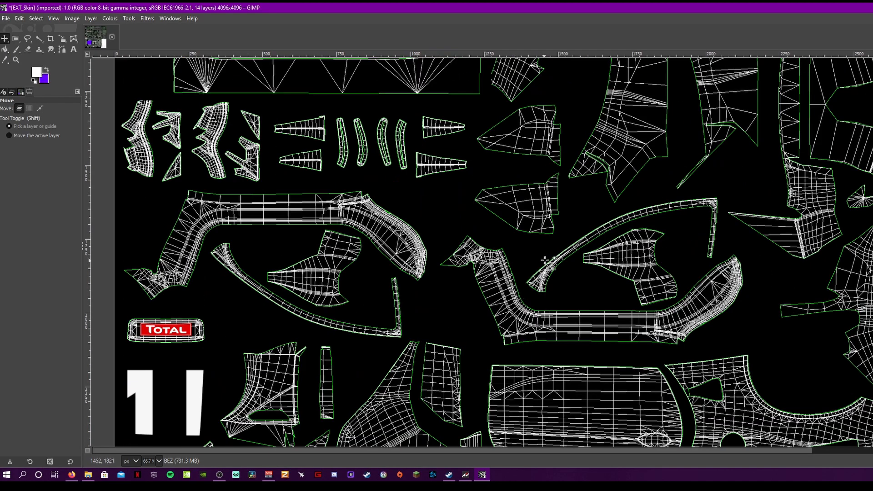
scroll(564, 337, "down", 3)
scroll(564, 333, "down", 7)
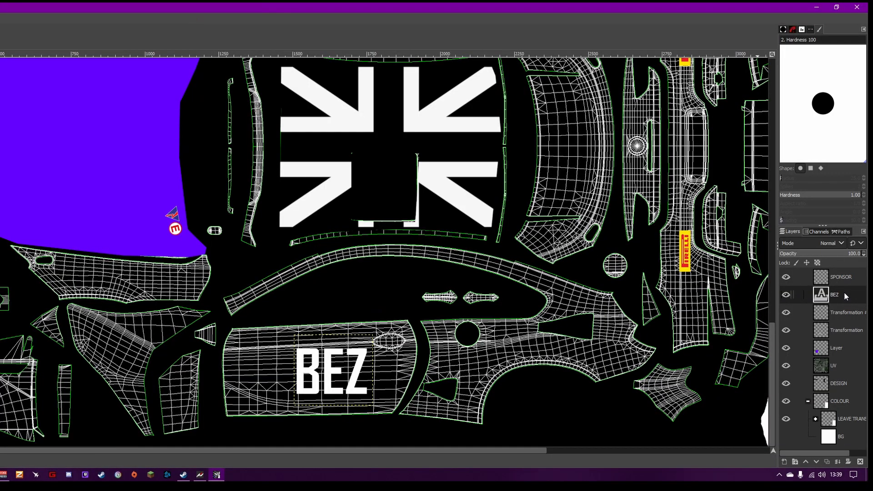
Duplicate the BEZ text layer and move the copy onto the upper door panel.
right_click(844, 294)
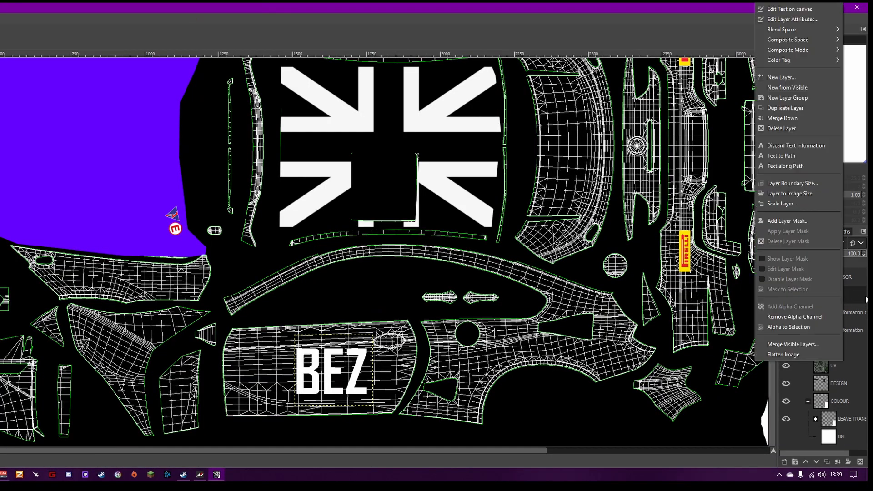
left_click(789, 108)
scroll(387, 250, "up", 2)
scroll(314, 206, "up", 6)
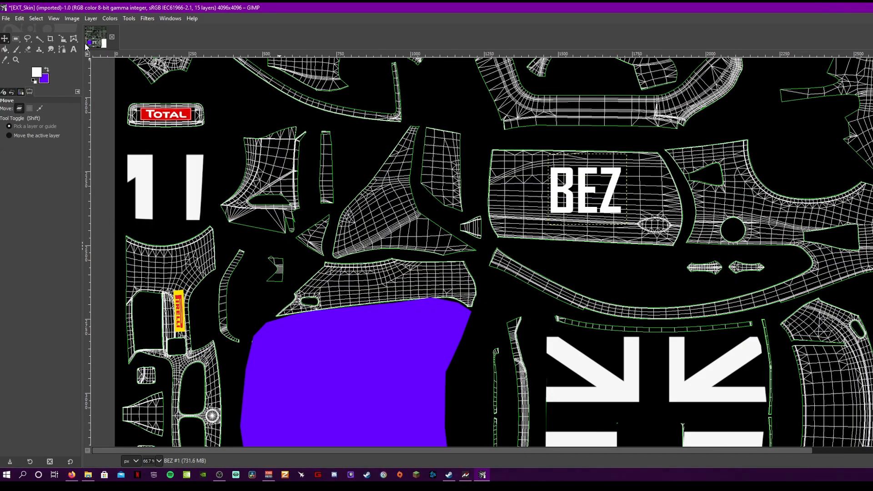
Rotate the BEZ copy on the upper door by 180 degrees and adjust its position on the panel.
left_click_drag(64, 41, 107, 51)
left_click(589, 196)
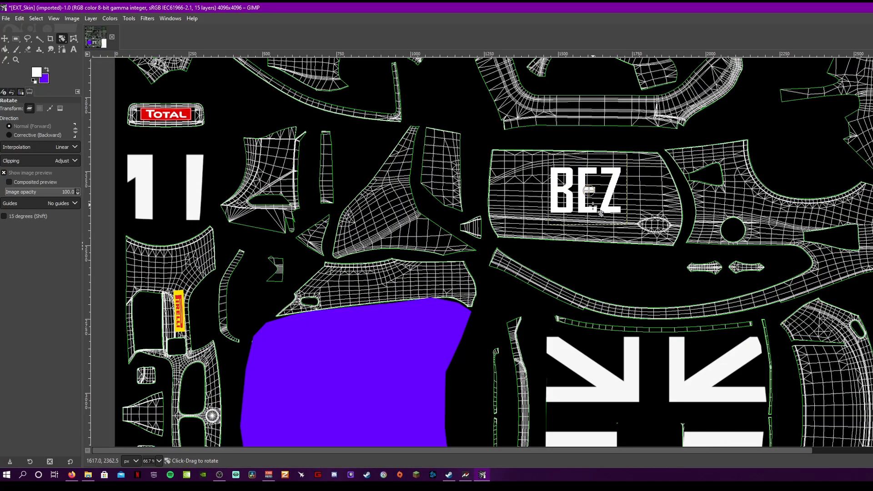
left_click_drag(784, 81, 710, 69)
type("180")
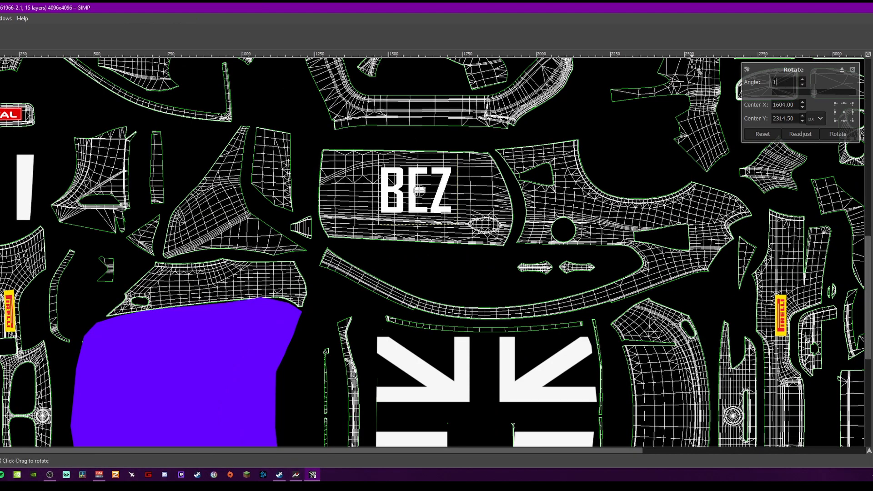
key("Return")
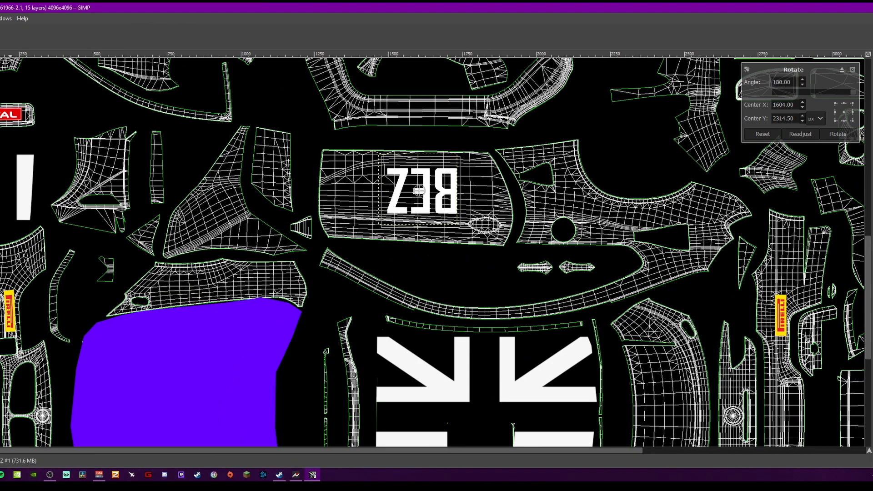
key("Return")
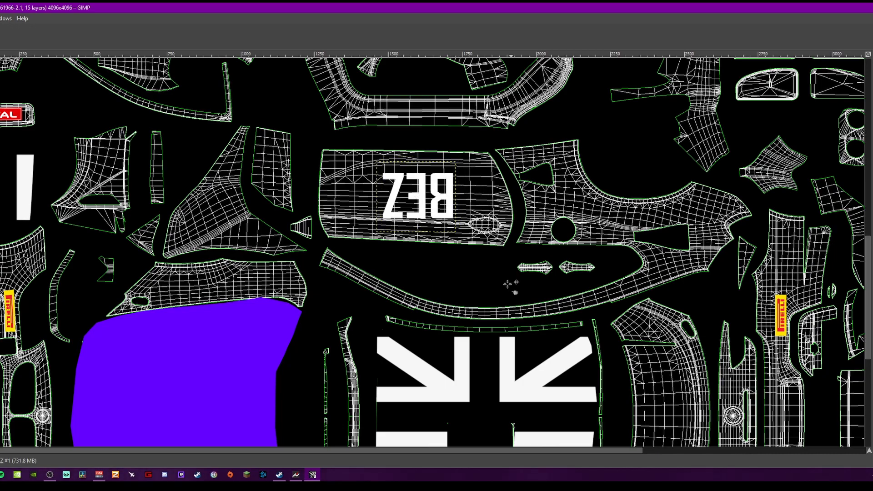
Activate the purple hood's layer and show the BG layer again.
scroll(511, 258, "down", 6)
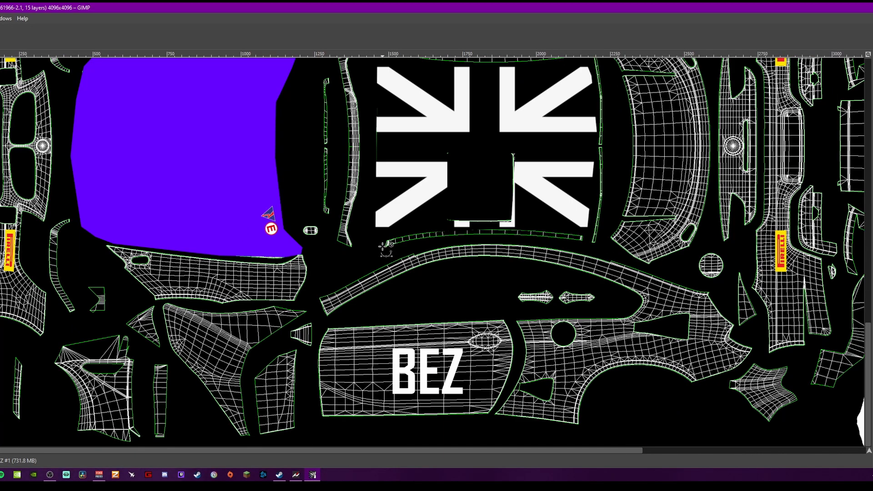
scroll(386, 247, "down", 2, "ctrl")
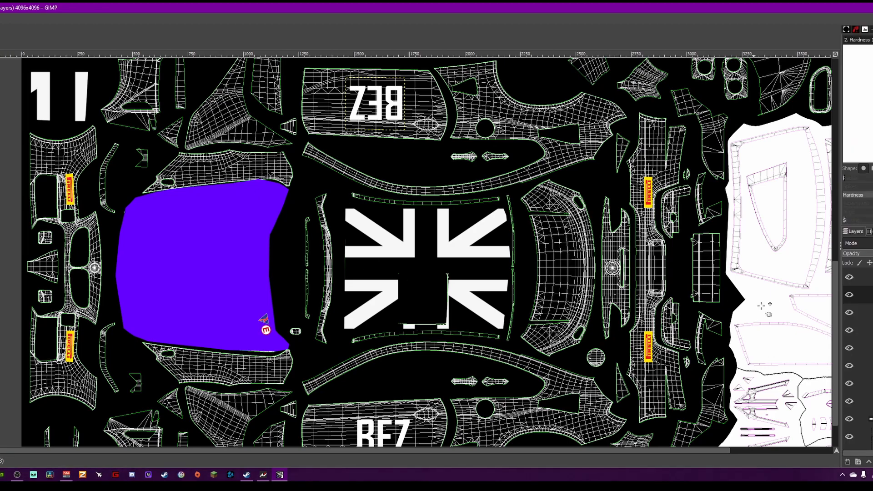
scroll(285, 164, "down", 2)
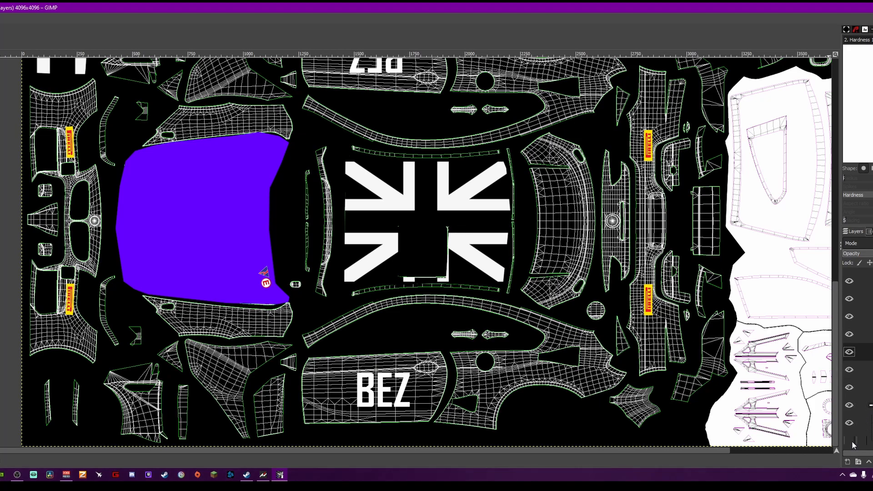
left_click(848, 436)
Select a horizontal band about 702 × 164 px across the middle of the purple hood and fill it with white.
scroll(249, 273, "up", 4)
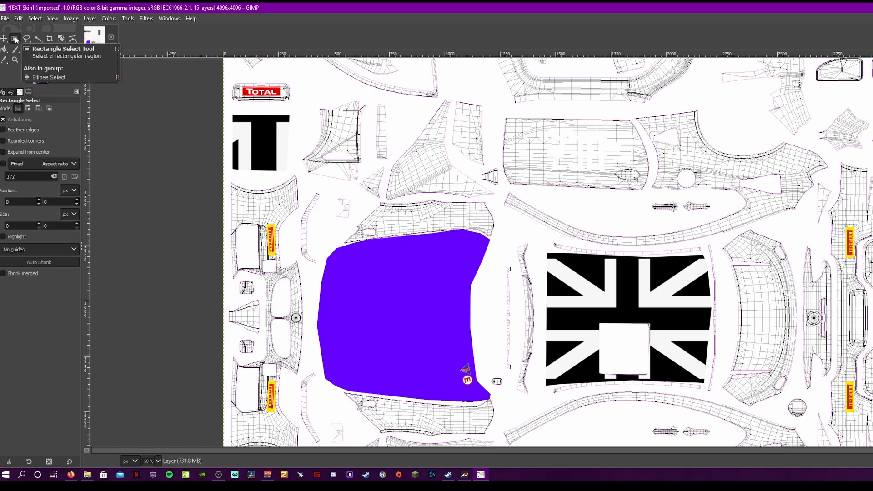
left_click_drag(317, 282, 472, 317)
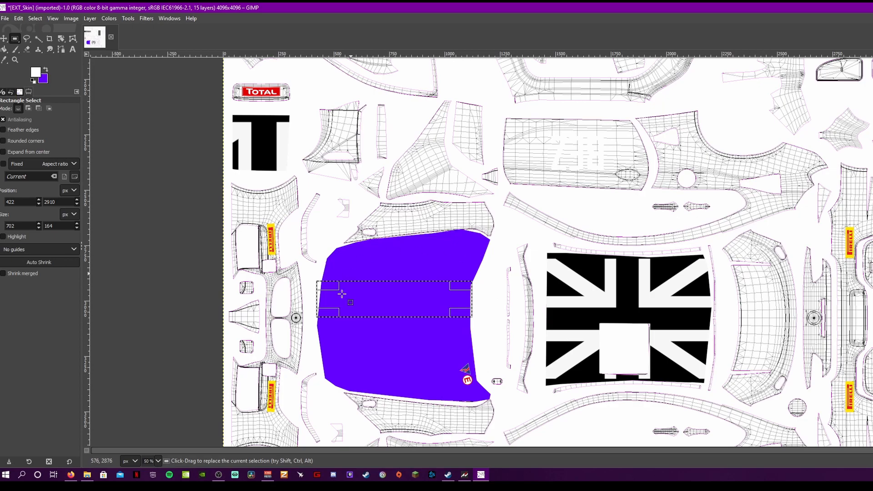
key("shift+b")
left_click(407, 301)
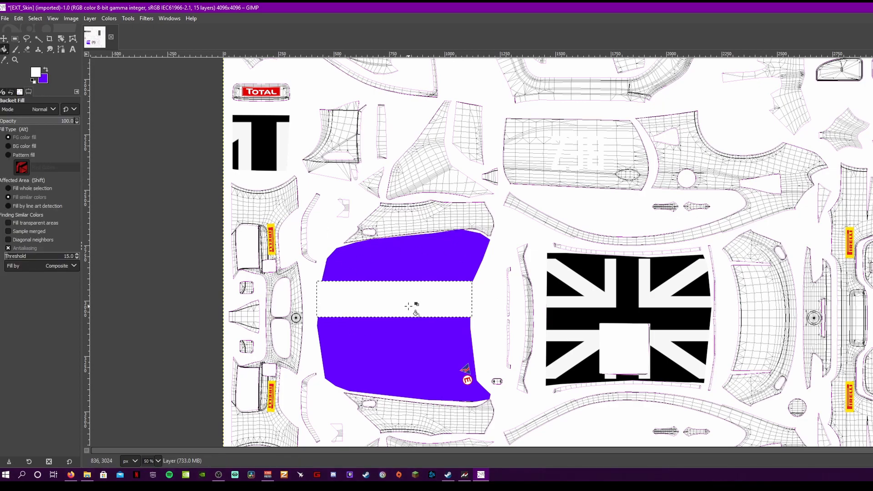
Select a second horizontal band about 710 × 152 px on the lower part of the purple hood and fill it with white.
left_click(9, 38)
left_click(14, 39)
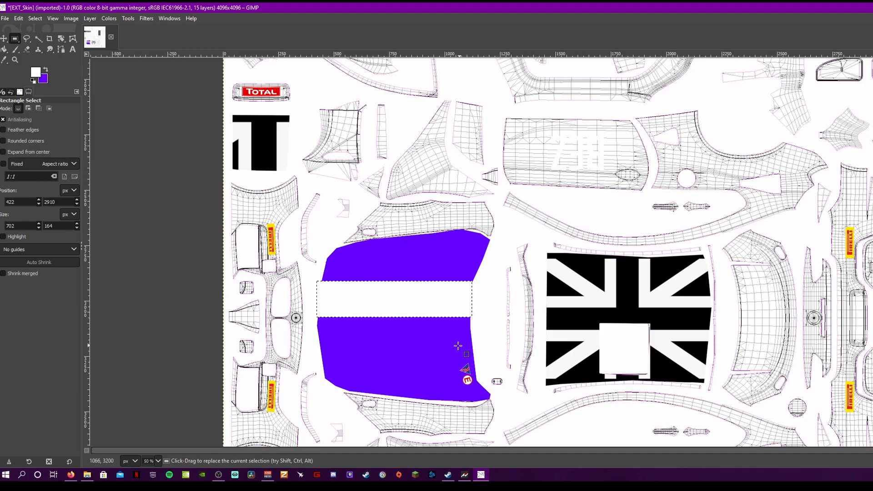
left_click(5, 39)
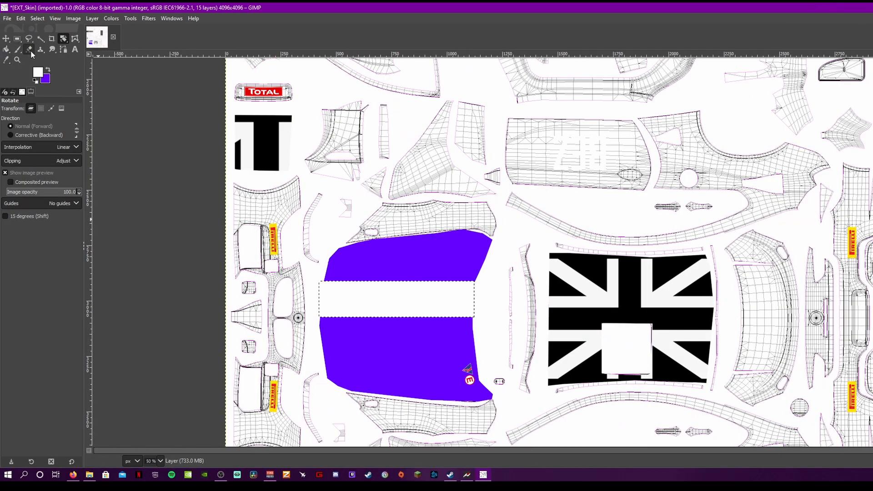
left_click(17, 39)
left_click_drag(319, 329, 476, 363)
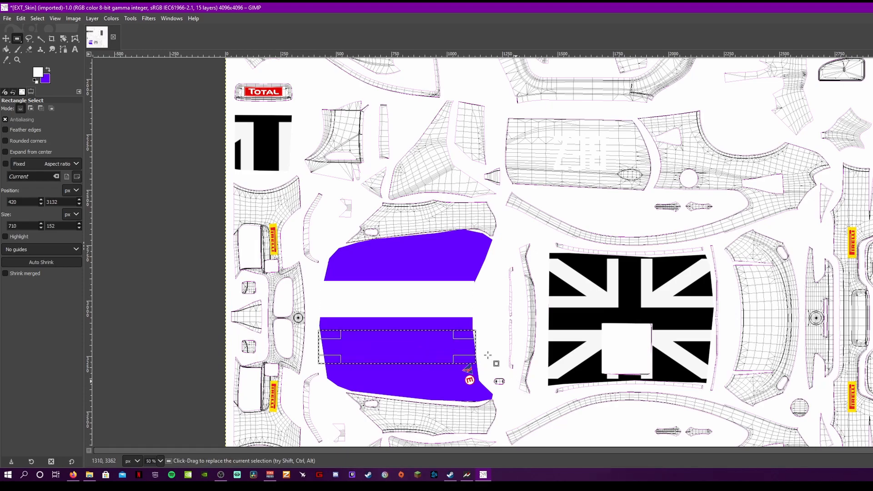
left_click(7, 49)
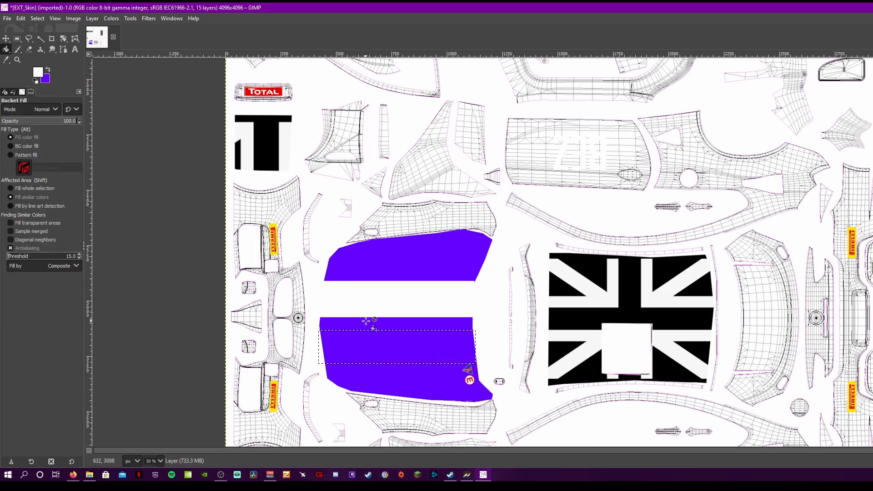
left_click(382, 349)
left_click(6, 39)
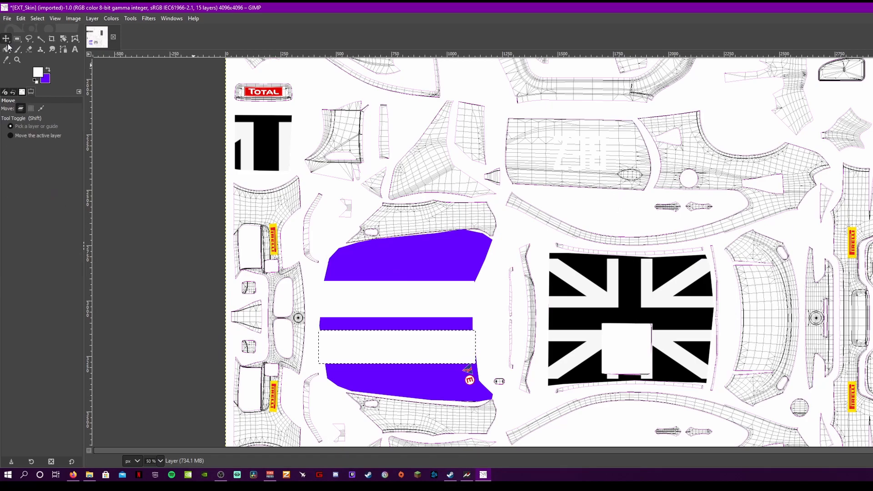
Hide the UV, DESIGN and SPONSOR layers, leaving the custom decal layers visible.
scroll(646, 269, "down", 4)
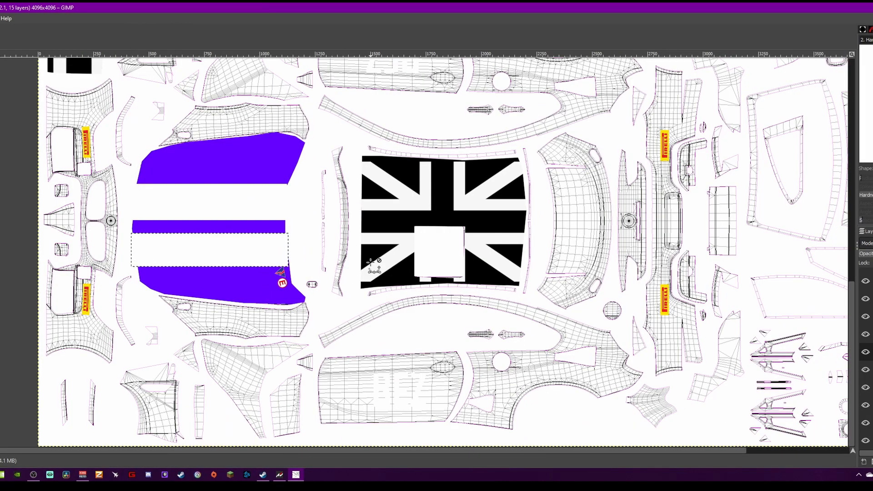
scroll(563, 264, "down", 1)
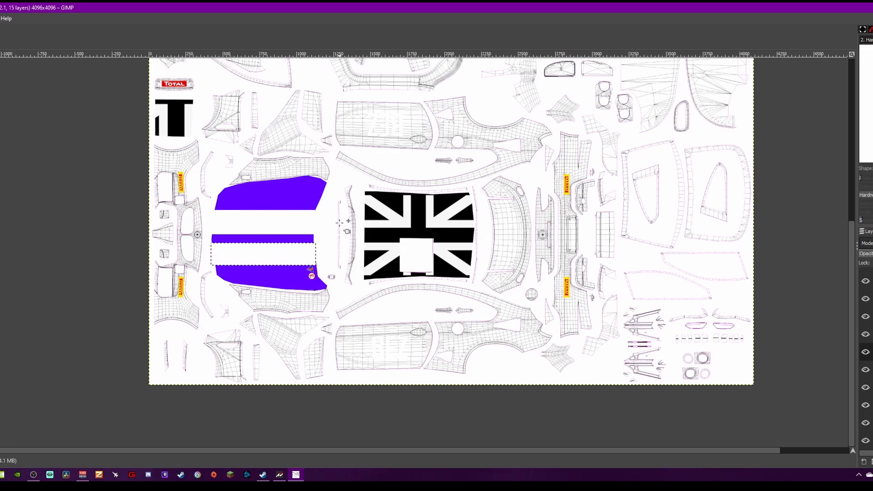
scroll(284, 239, "up", 2)
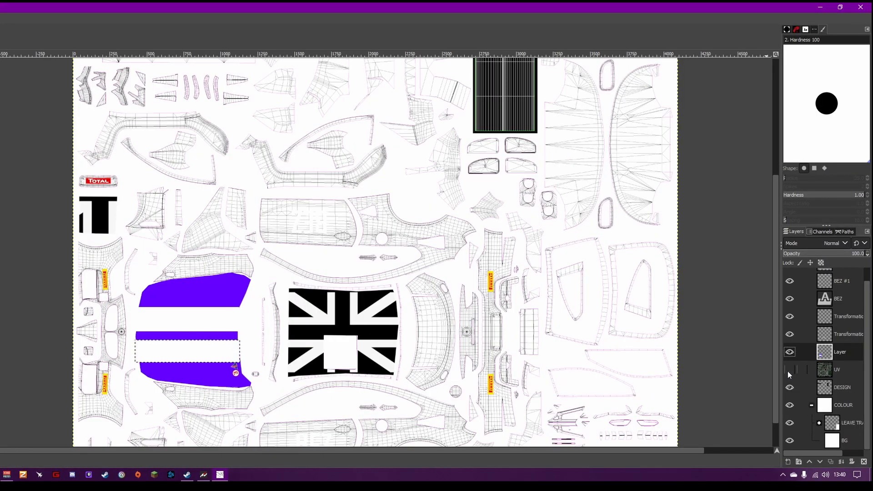
left_click(789, 369)
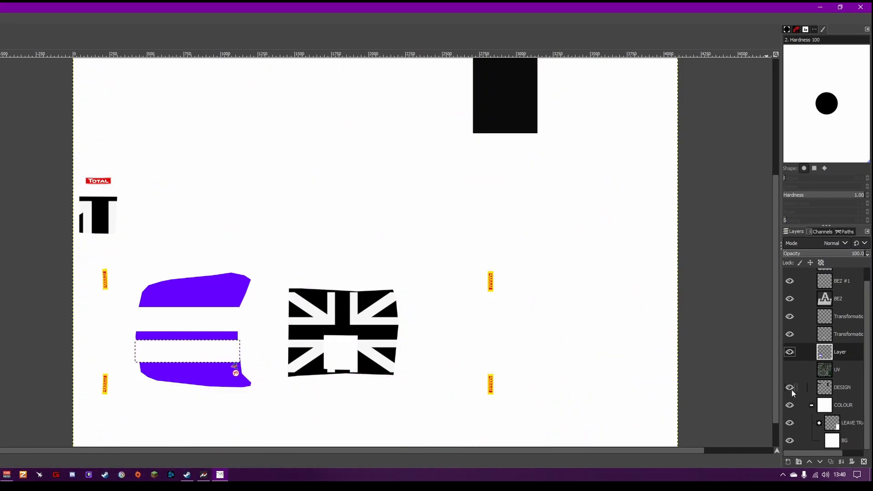
left_click(790, 387)
left_click(790, 387)
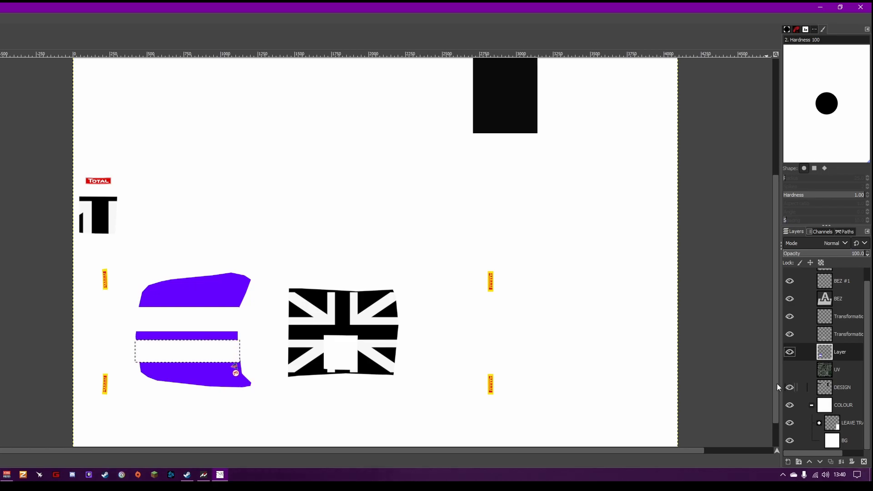
scroll(577, 195, "up", 5)
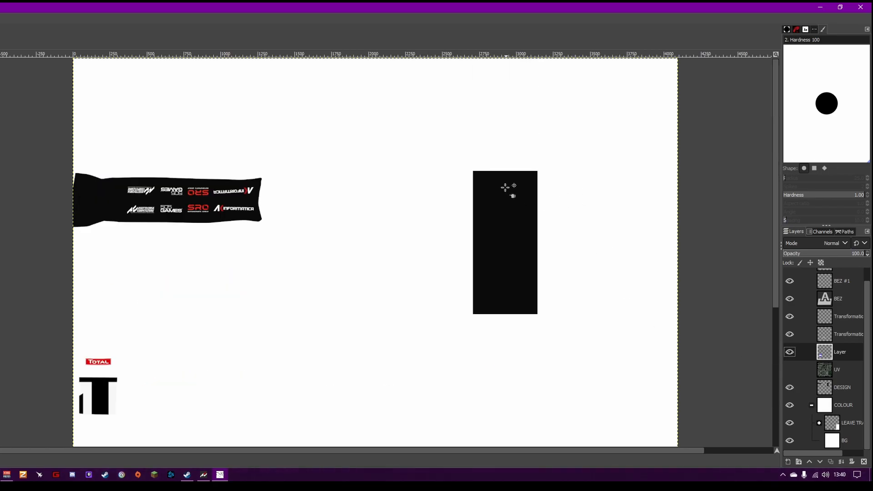
left_click(790, 387)
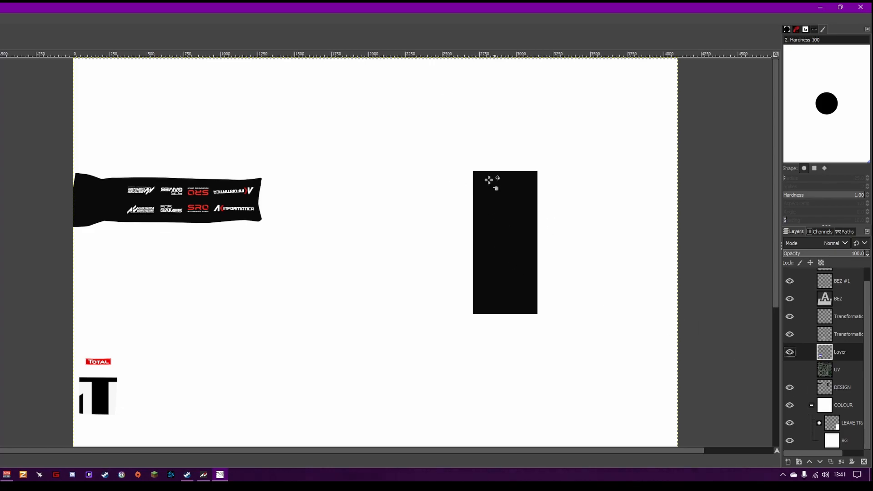
left_click(789, 387)
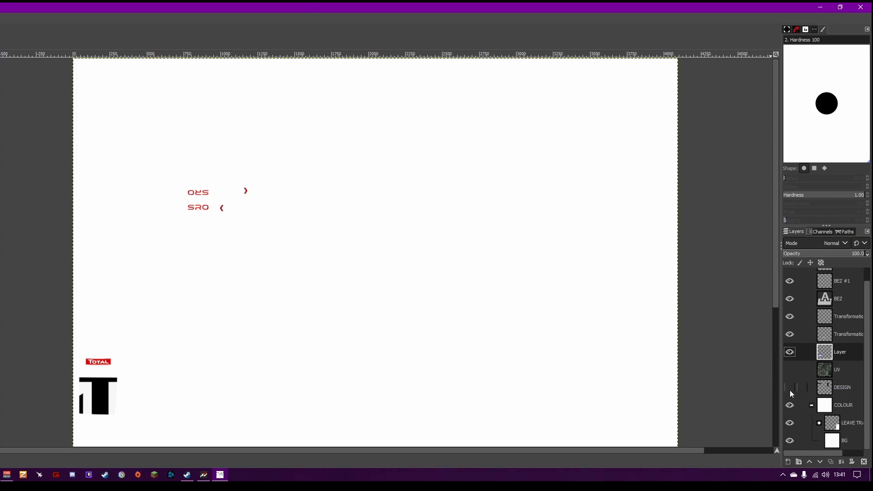
scroll(811, 384, "up", 1)
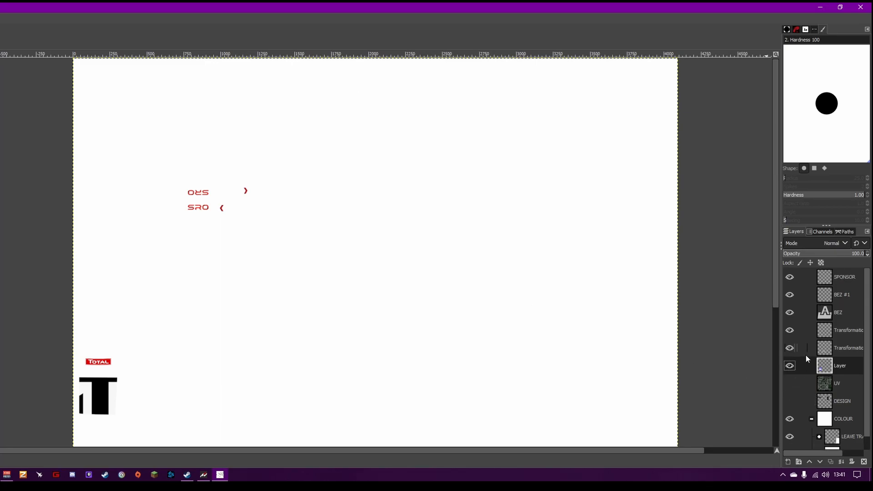
left_click(789, 277)
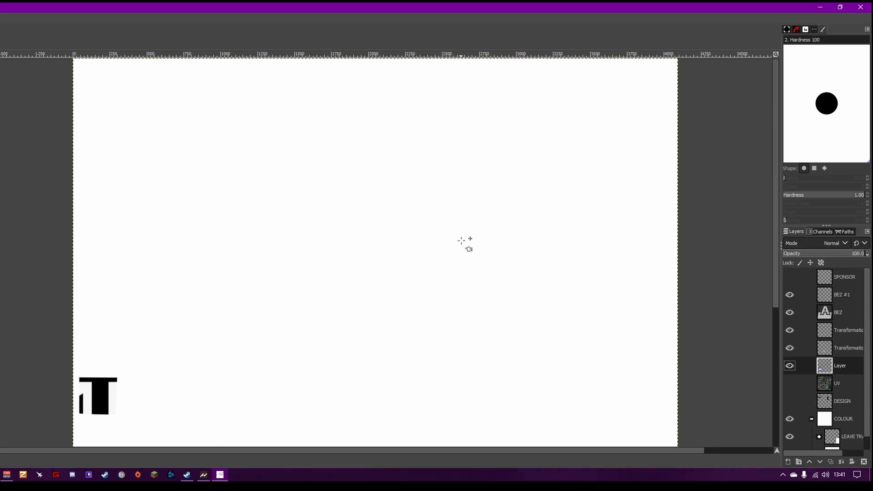
Hide the BG layer and the COLOUR group so only the custom decals remain on transparency.
scroll(463, 243, "down", 5)
scroll(814, 386, "down", 1)
left_click(789, 439)
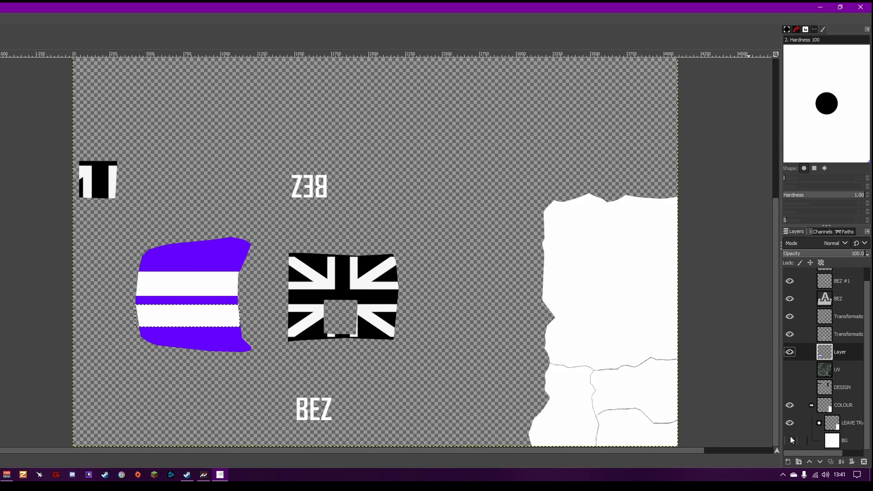
left_click(789, 405)
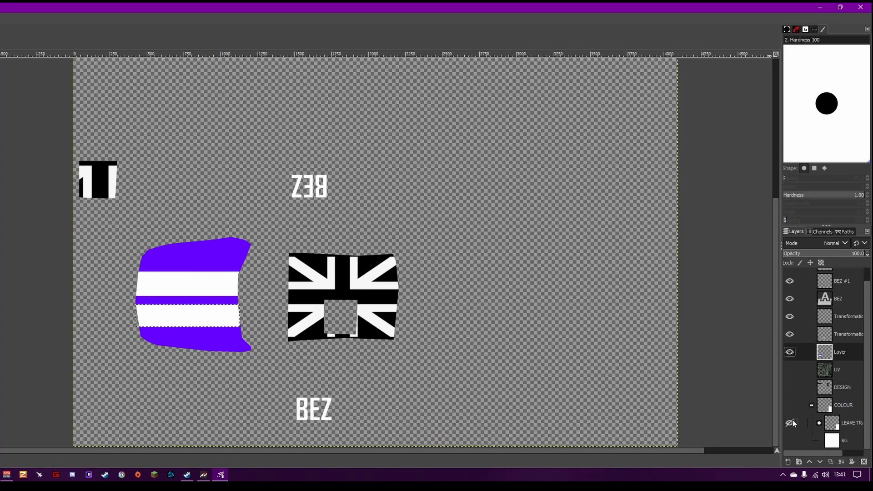
scroll(813, 298, "up", 1)
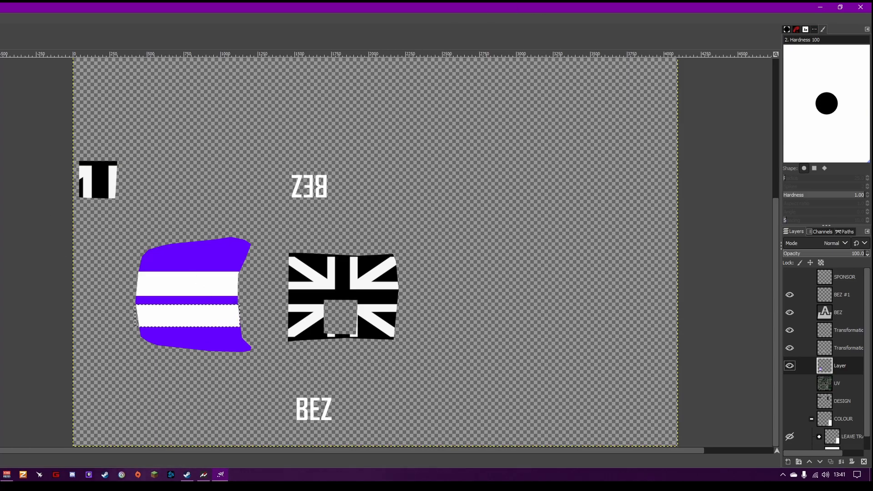
Start exporting the image and choose the M6 livery folder under Documents, Assetto Corsa Competizione, Customs, Liveries as the destination.
left_click(7, 18)
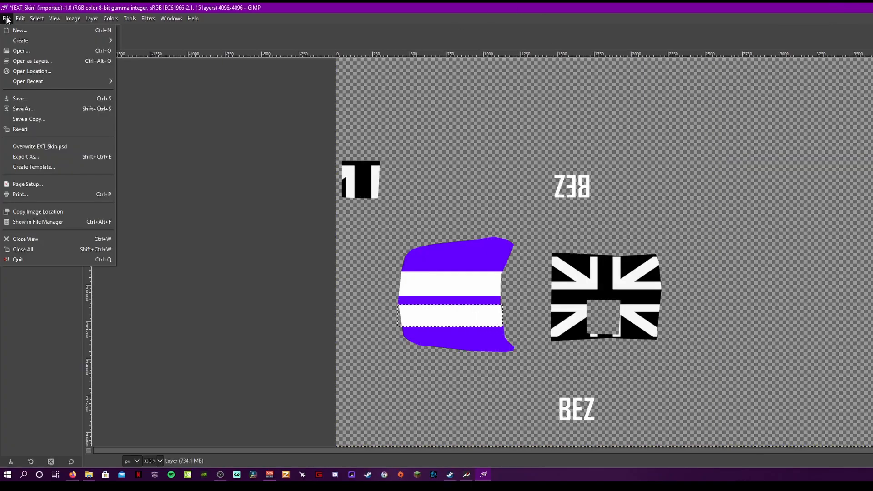
left_click(40, 156)
left_click(34, 180)
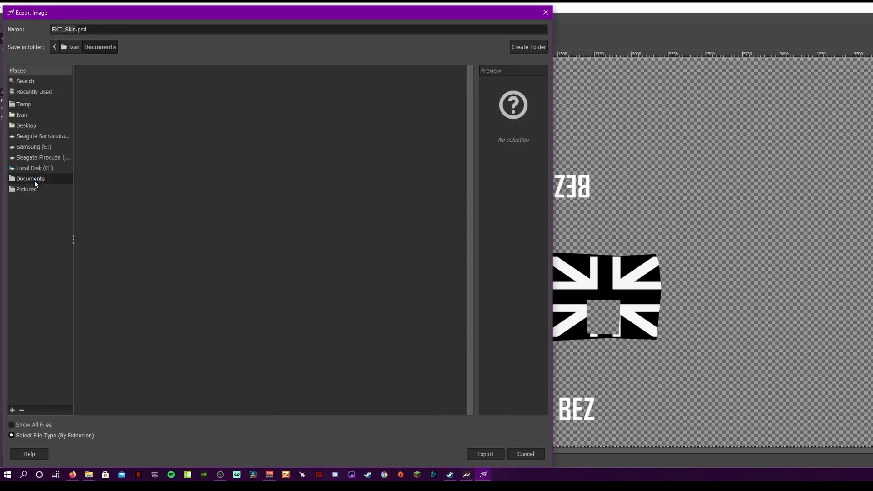
double_click(113, 92)
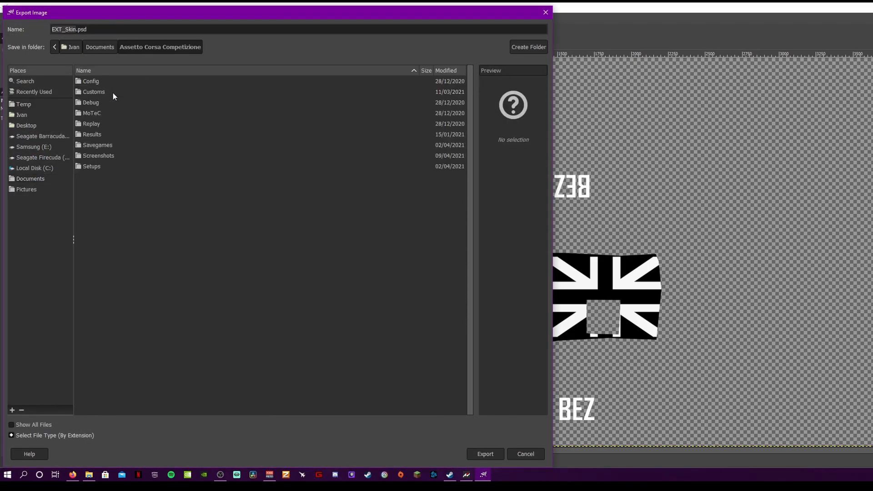
double_click(103, 89)
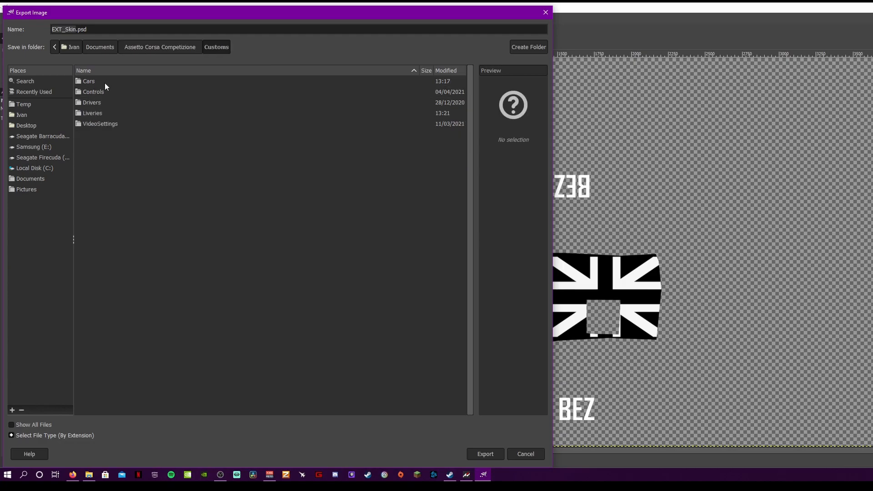
double_click(106, 112)
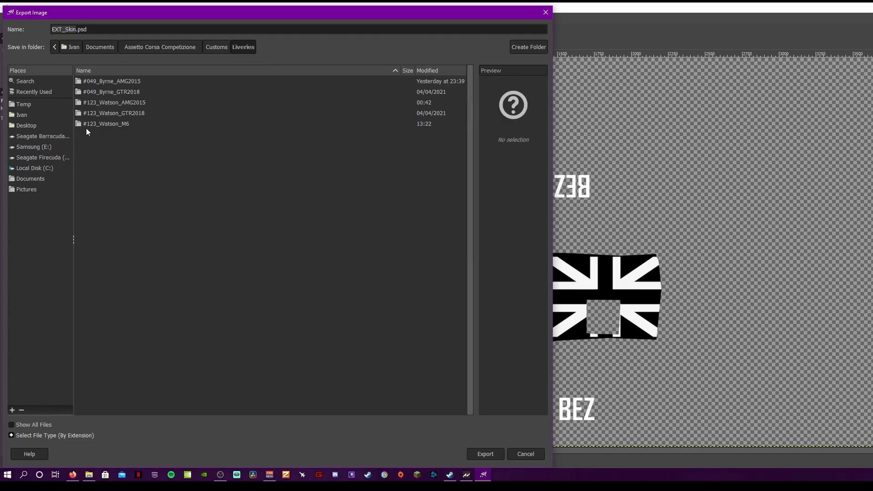
double_click(112, 125)
Name the export file decals.png and export it as a PNG with the preset options.
left_click_drag(66, 31, 41, 34)
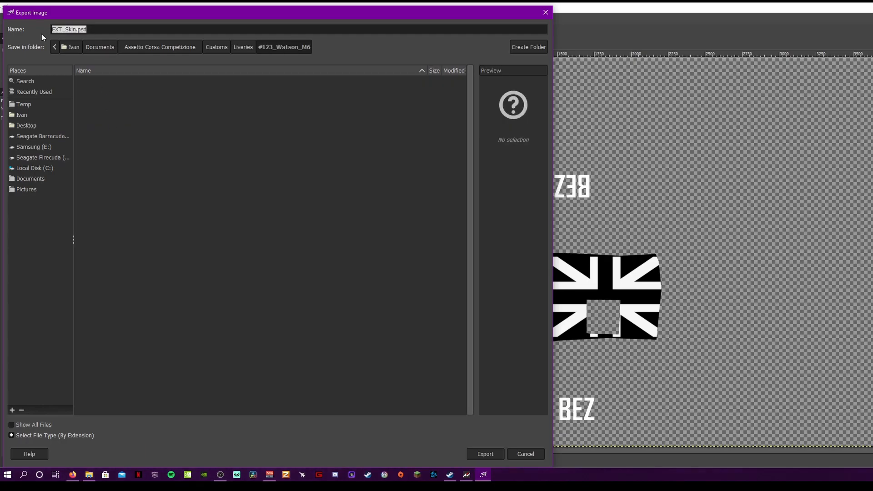
type("deca")
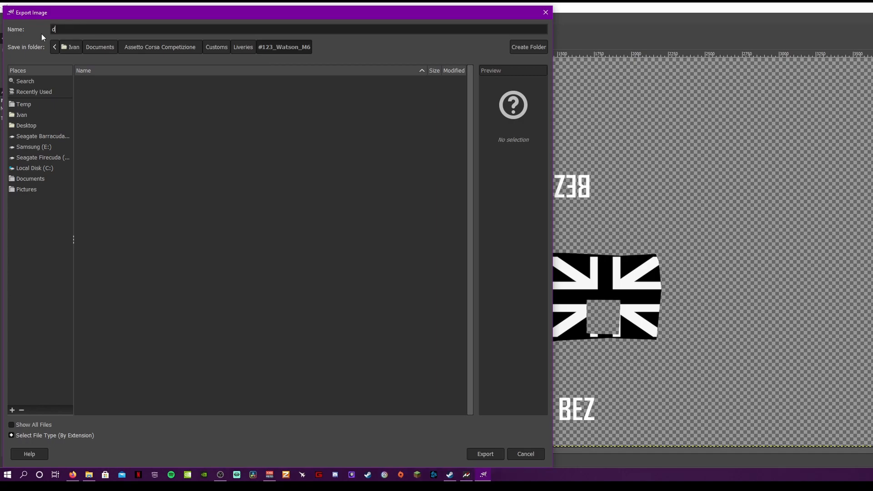
type("ls.png")
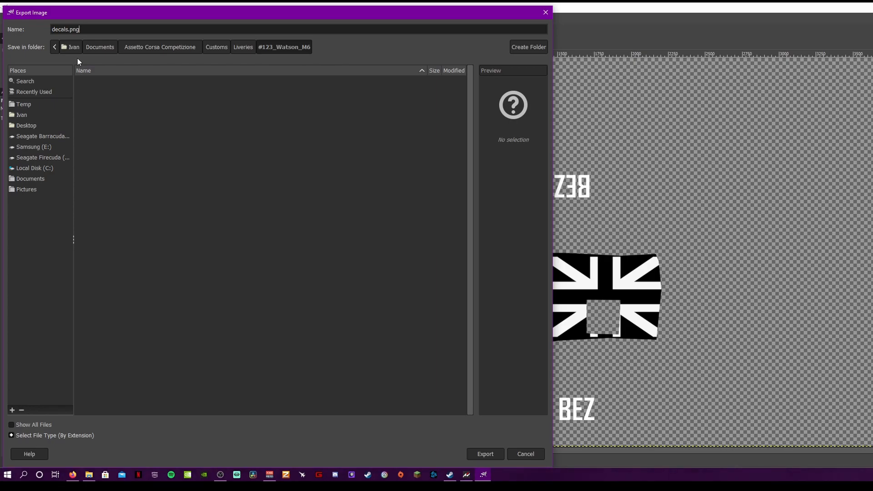
left_click(483, 453)
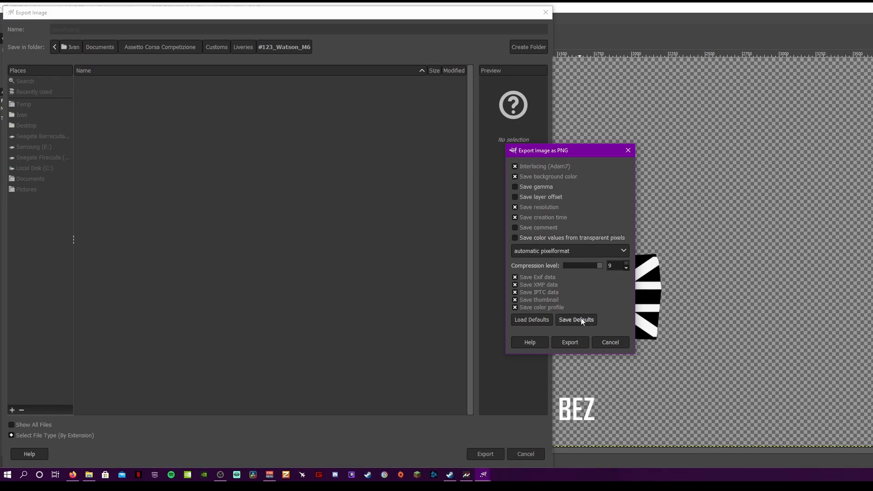
left_click(570, 342)
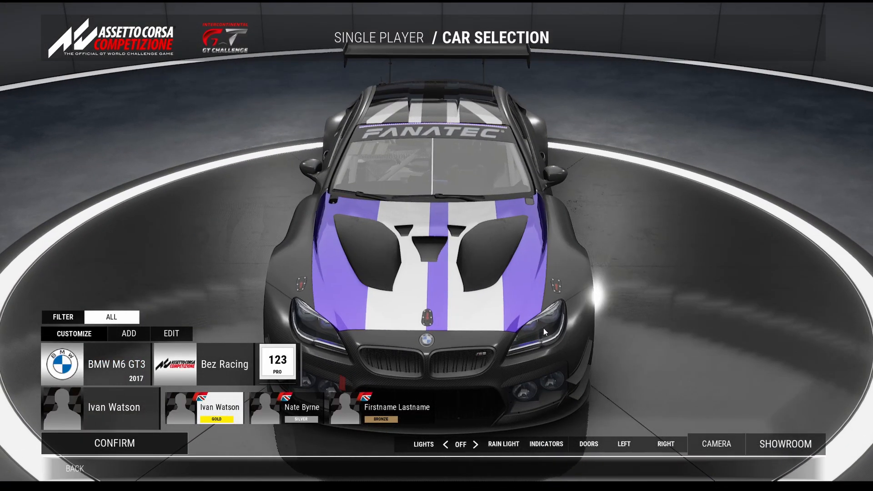
Switch to Assetto Corsa Competizione's car selection and inspect the BMW M6 GT3's hood stripes, roof flag and door lettering.
left_click_drag(396, 198, 393, 220)
left_click_drag(491, 295, 380, 315)
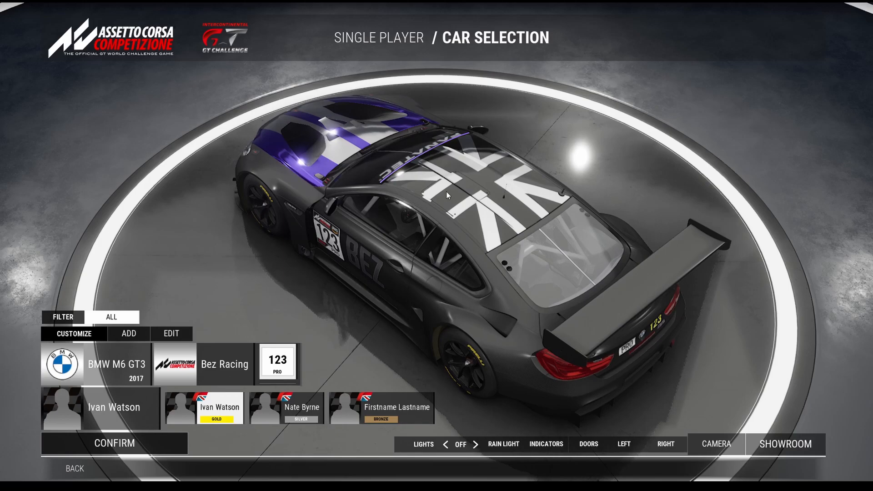
left_click_drag(454, 197, 496, 190)
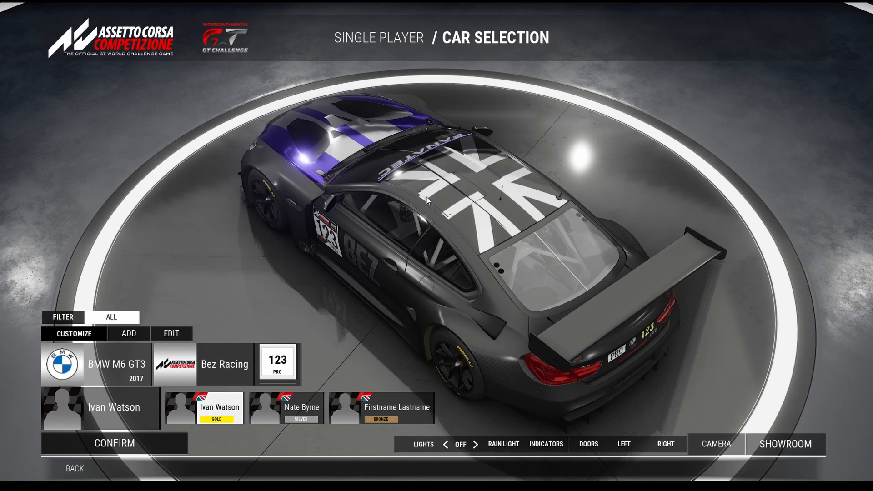
left_click_drag(524, 292, 573, 302)
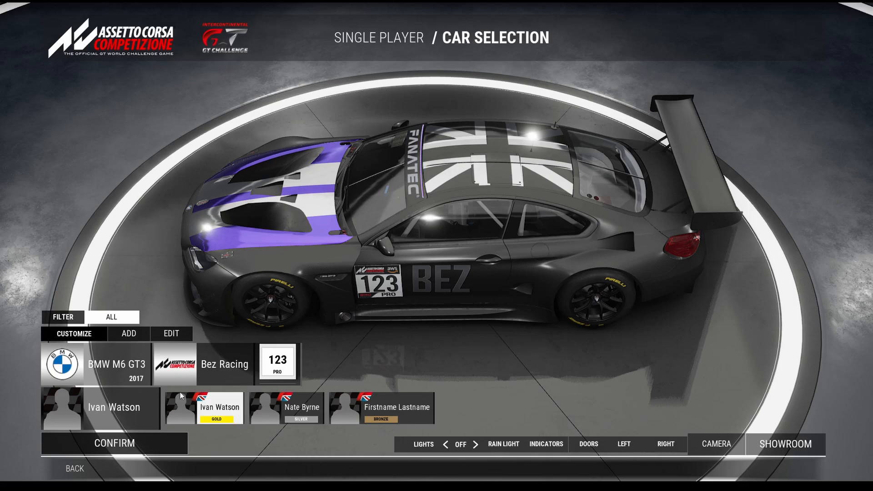
left_click(142, 437)
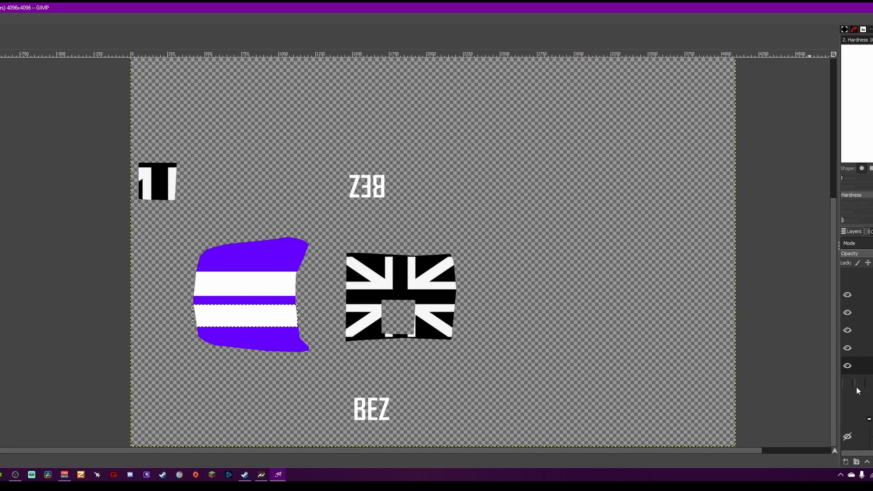
Show the UV layer briefly, hide it again and re-export the image to decals.png.
left_click(852, 385)
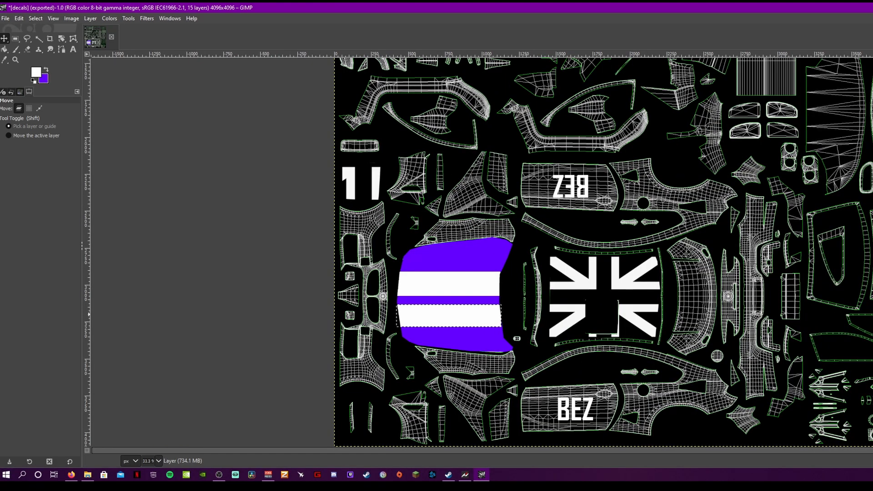
left_click(847, 384)
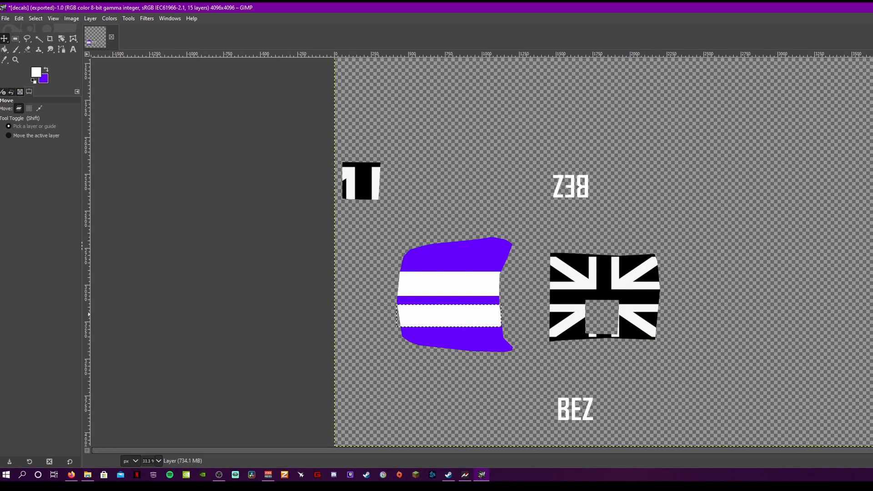
left_click(6, 18)
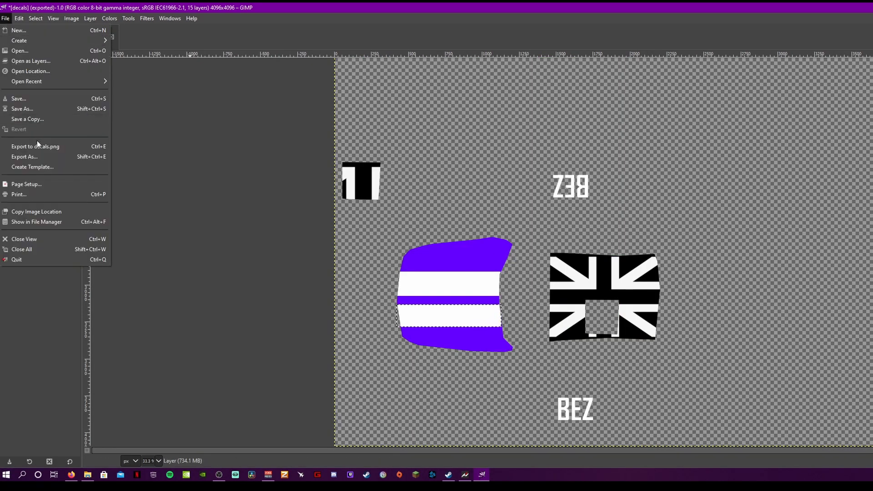
left_click(37, 149)
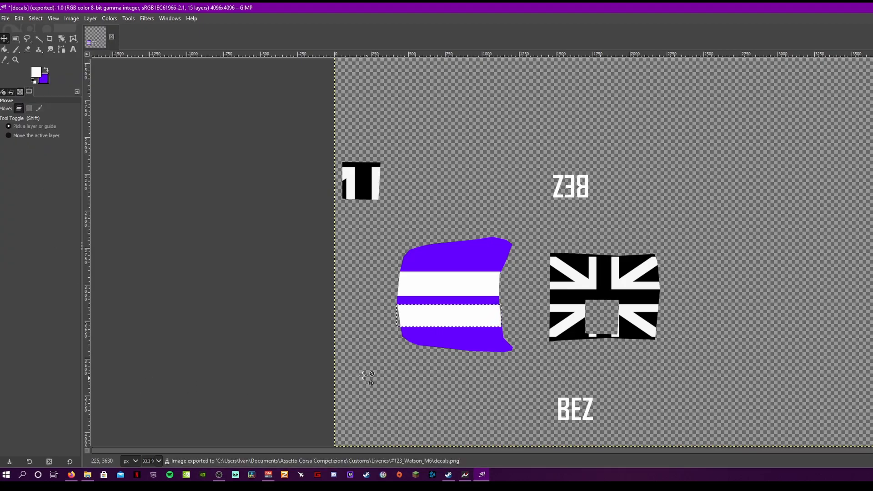
Switch to Assetto Corsa Competizione, confirm the car, return to the main menu and reopen Single Player to reload the livery.
left_click(468, 479)
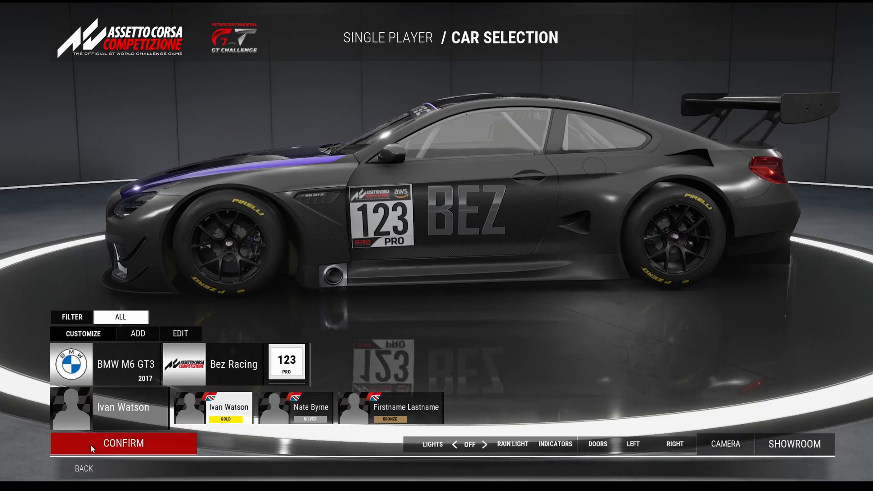
left_click(92, 449)
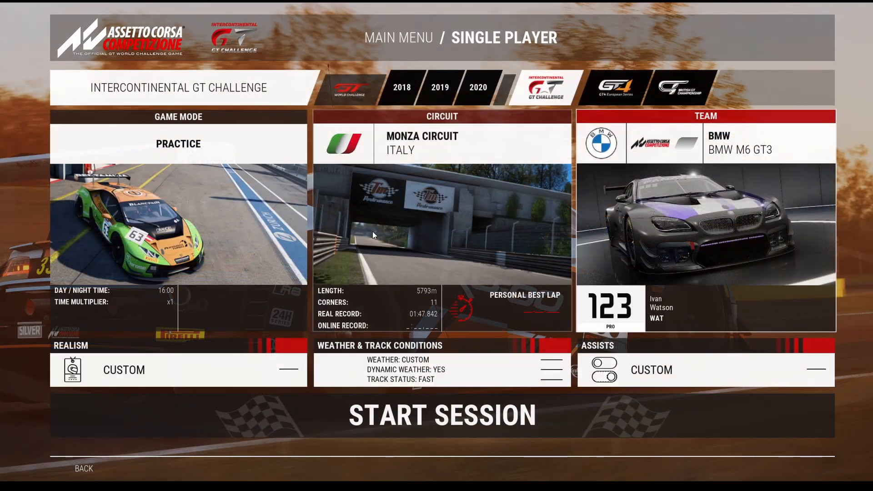
key("Escape")
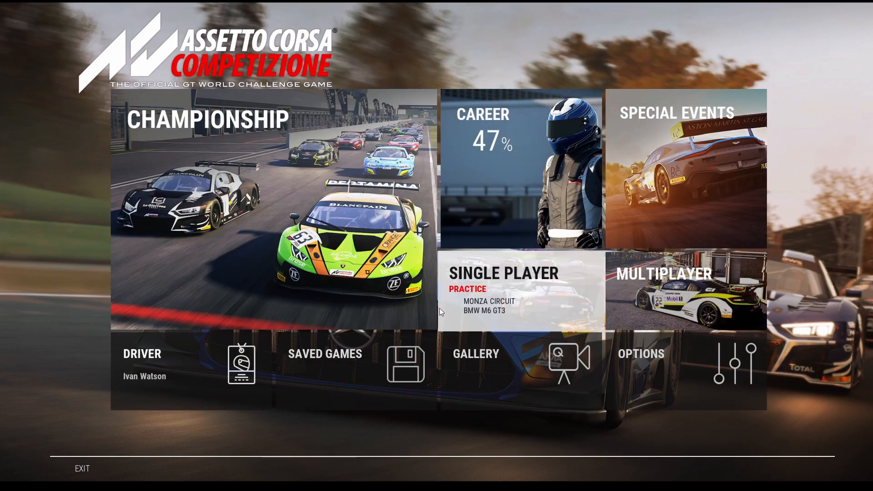
left_click(442, 310)
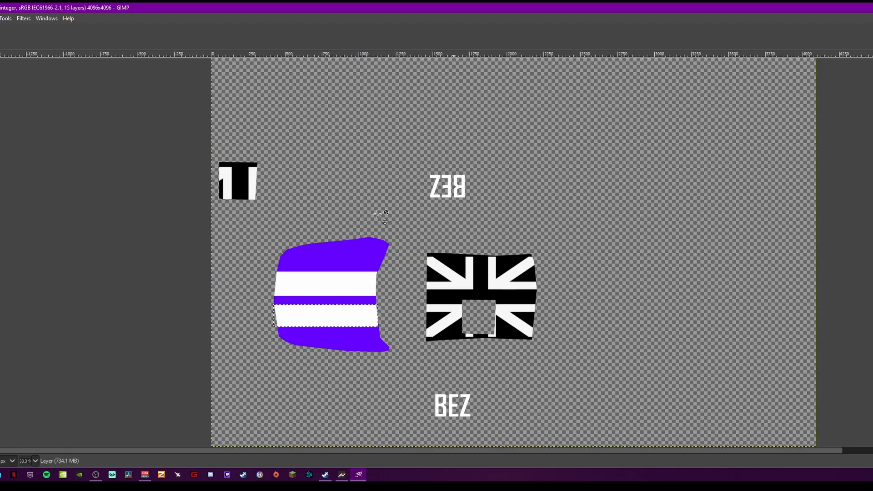
scroll(376, 211, "left", 2)
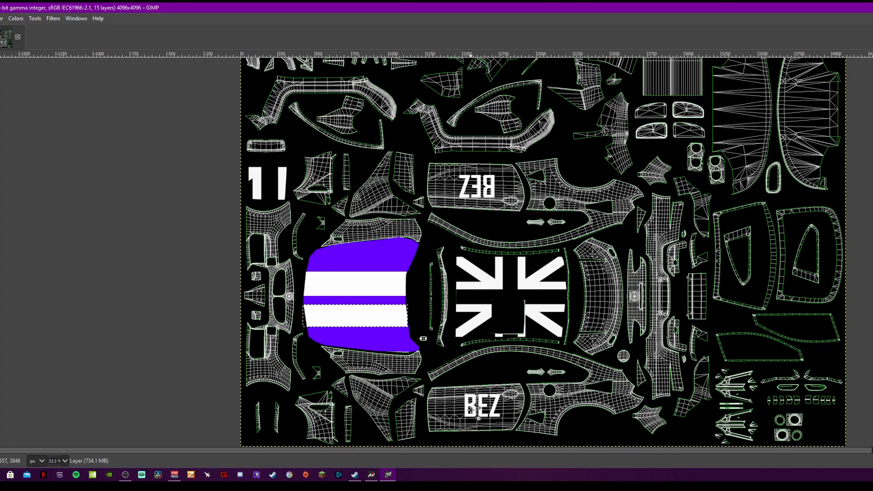
left_click_drag(470, 409, 468, 409)
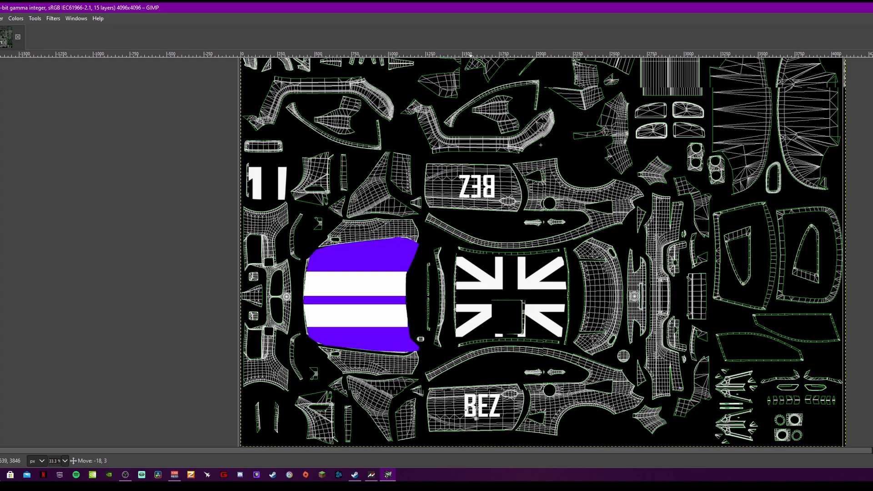
key("ctrl+z")
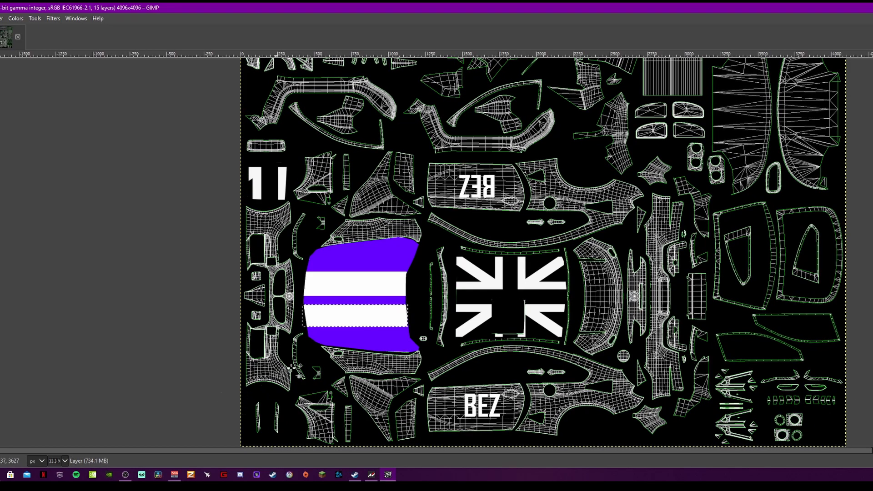
Nudge the lower BEZ door lettering slightly down and re-export the image to decals.png with the UV layer hidden.
left_click_drag(476, 412, 475, 415)
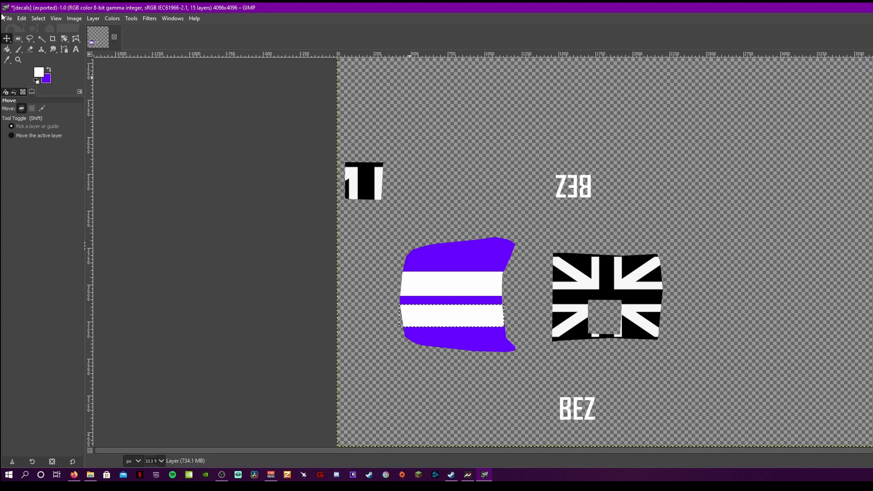
left_click(8, 18)
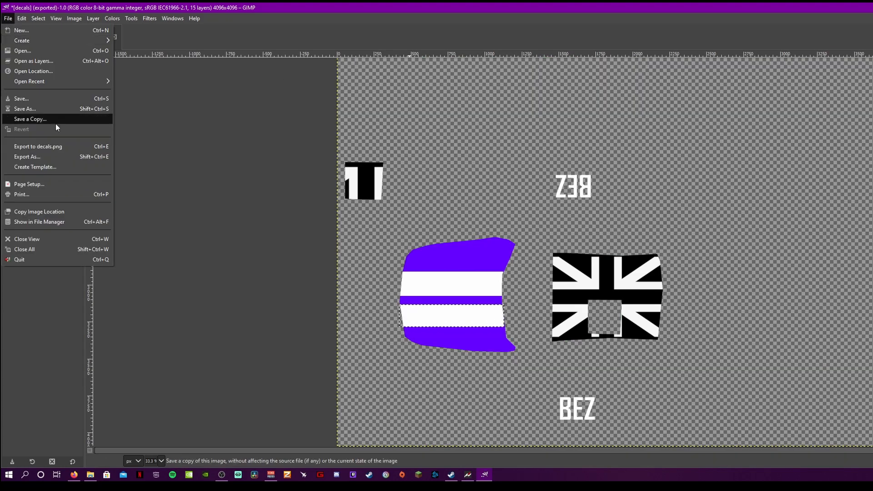
left_click(52, 149)
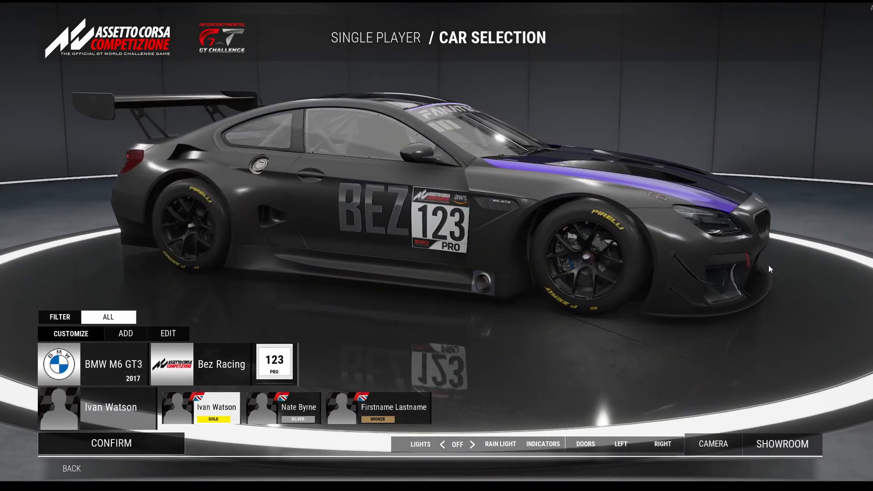
Inspect the door lettering, hood stripes and roof flag on the BMW M6 GT3 in Assetto Corsa Competizione, and leave the car selection.
left_click_drag(768, 265, 228, 164)
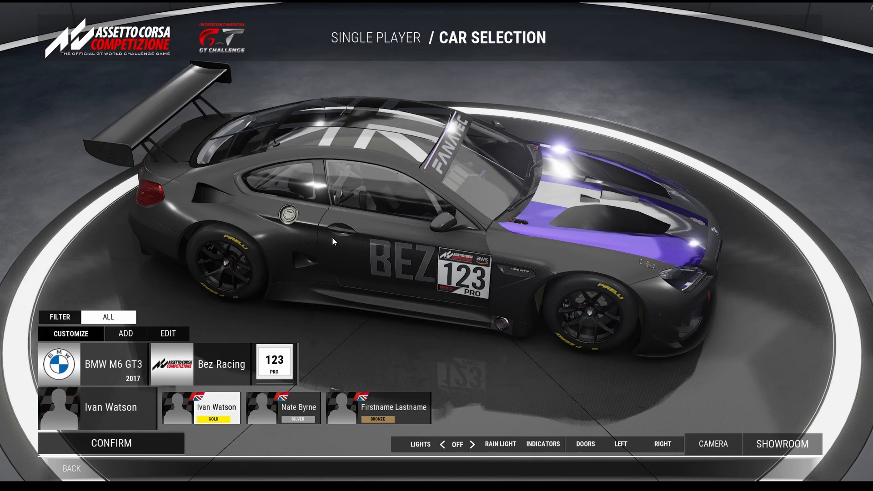
left_click_drag(583, 314, 83, 181)
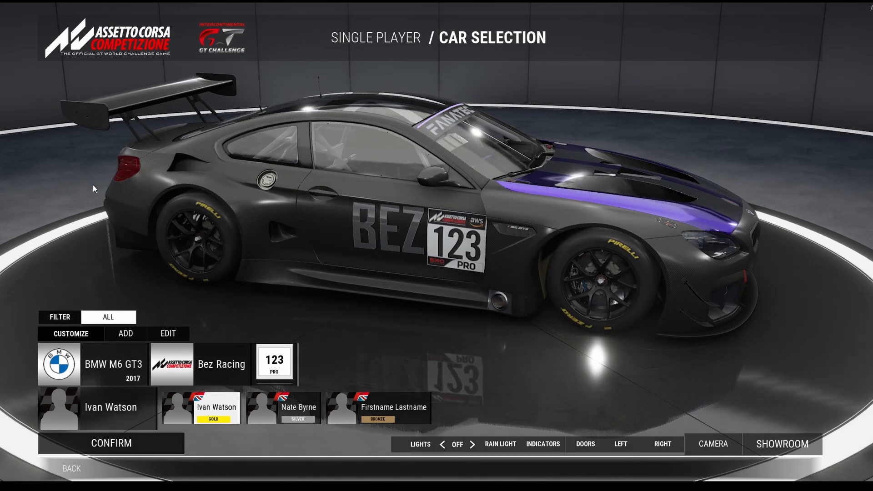
left_click_drag(406, 268, 465, 173)
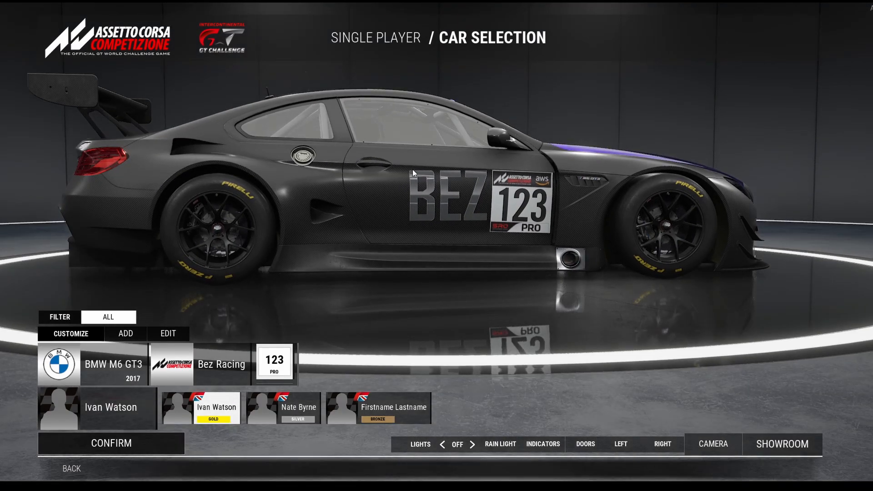
left_click_drag(591, 266, 565, 270)
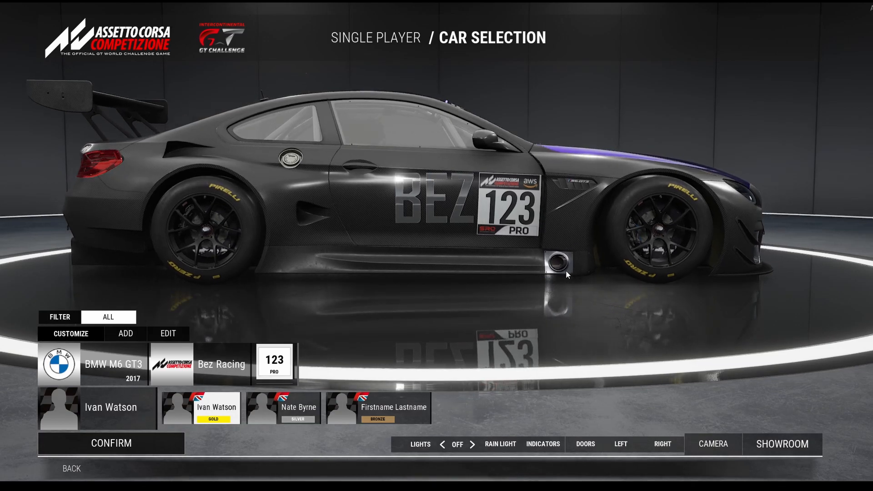
left_click_drag(291, 260, 268, 260)
left_click_drag(445, 179, 367, 208)
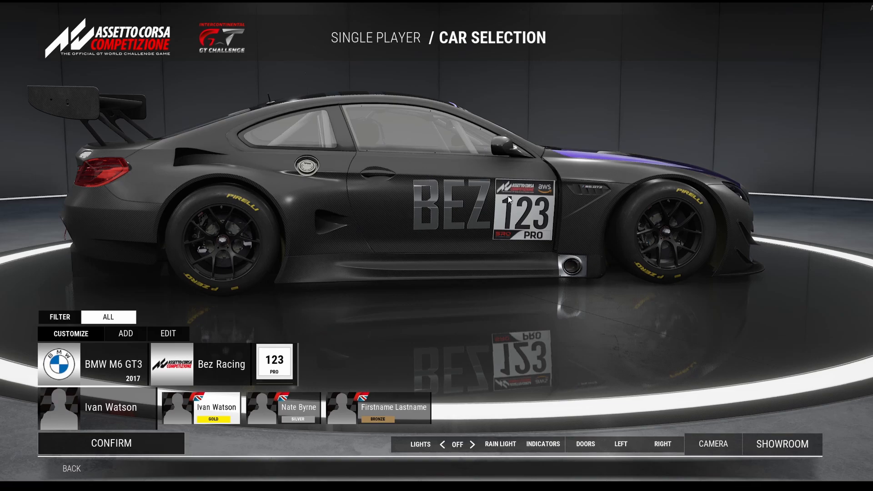
left_click_drag(547, 226, 310, 226)
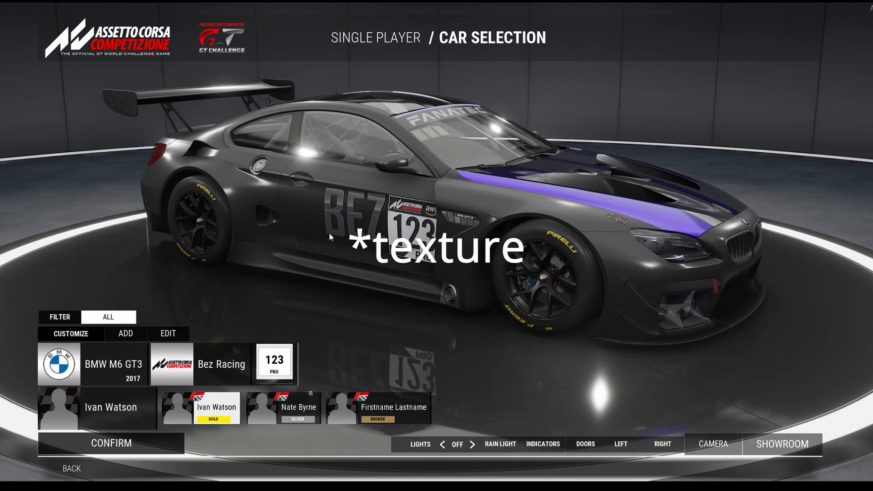
left_click_drag(541, 225, 646, 238)
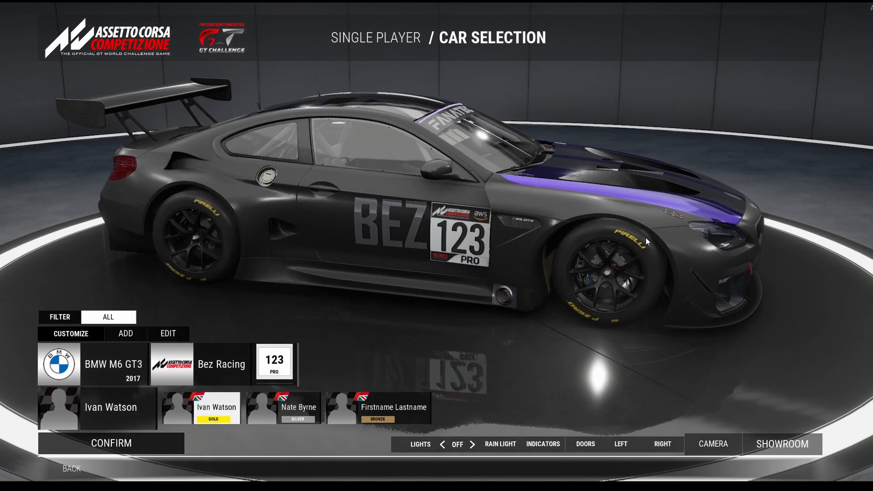
left_click_drag(655, 207, 683, 194)
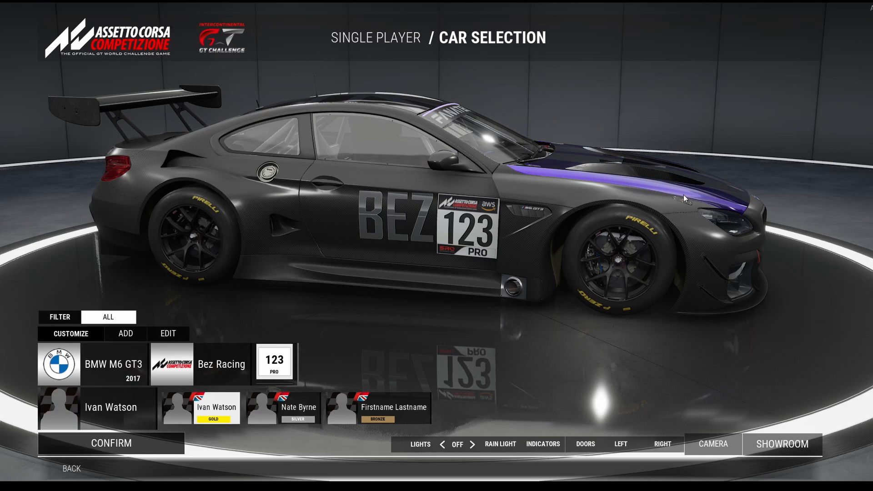
left_click_drag(171, 217, 841, 209)
key("Escape")
left_click(77, 470)
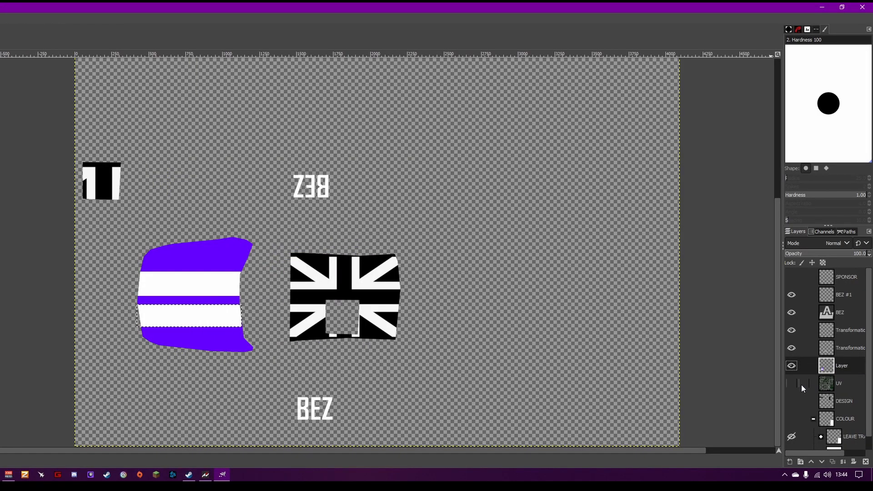
Show the UV layer in GIMP and glance at the original BMW_M6_GT3 template preview in the browser.
left_click(791, 384)
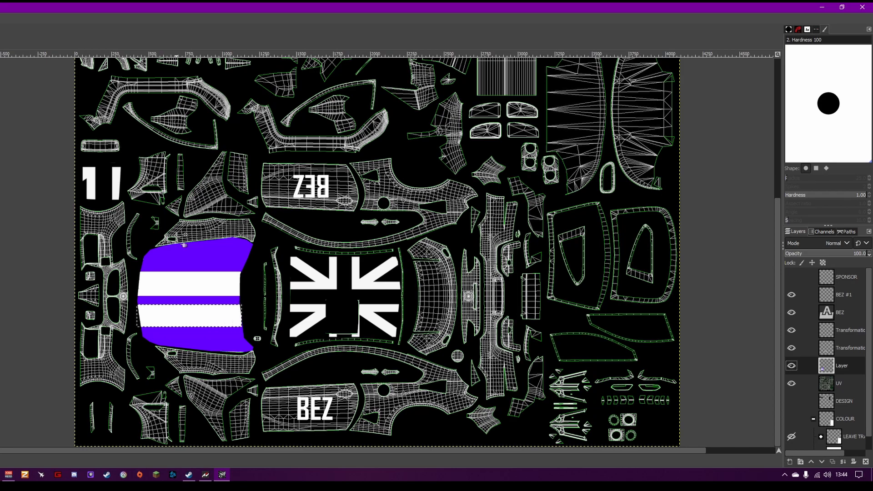
key("alt+Tab")
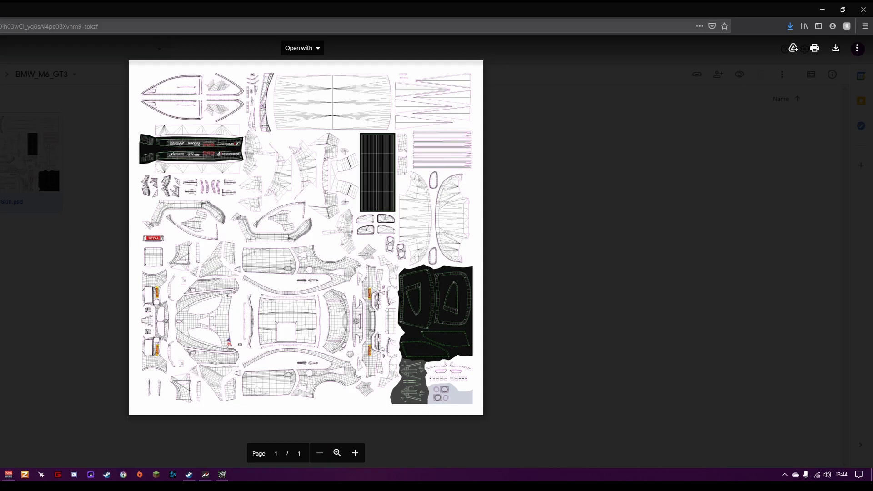
key("alt+Tab")
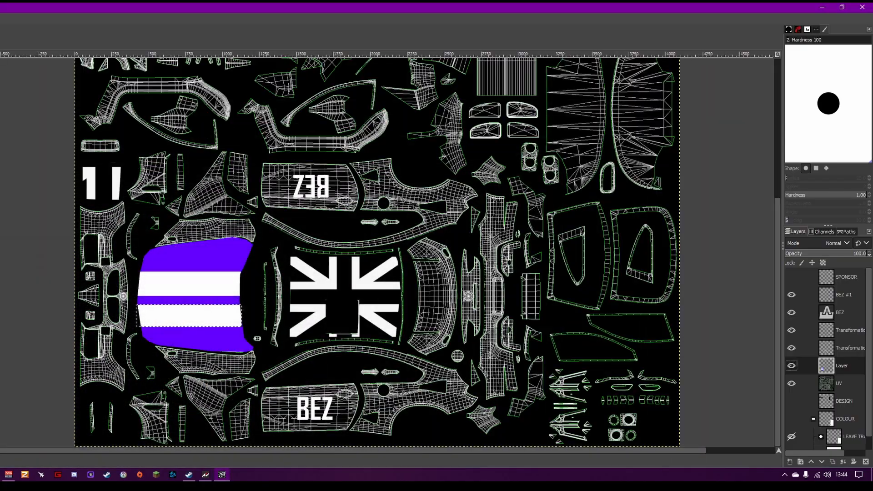
Delete the hood stripe layer, both Transformation layers, and the BEZ and BEZ #1 text layers.
right_click(843, 374)
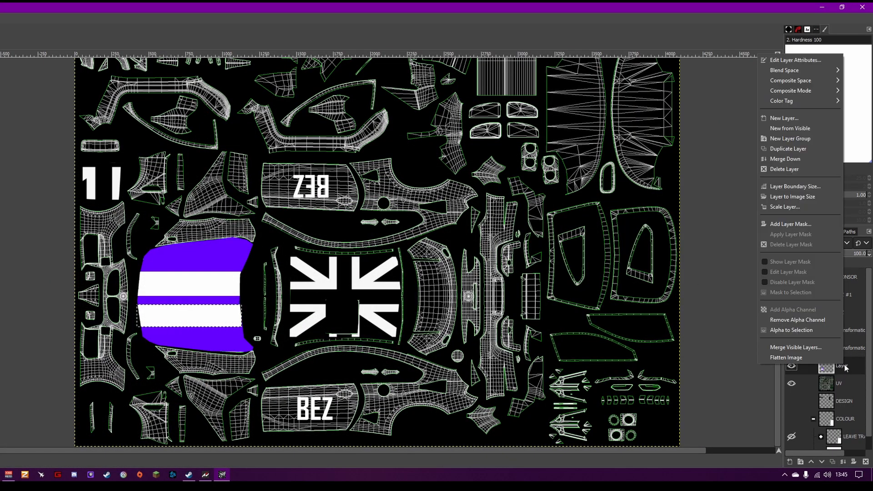
left_click(791, 172)
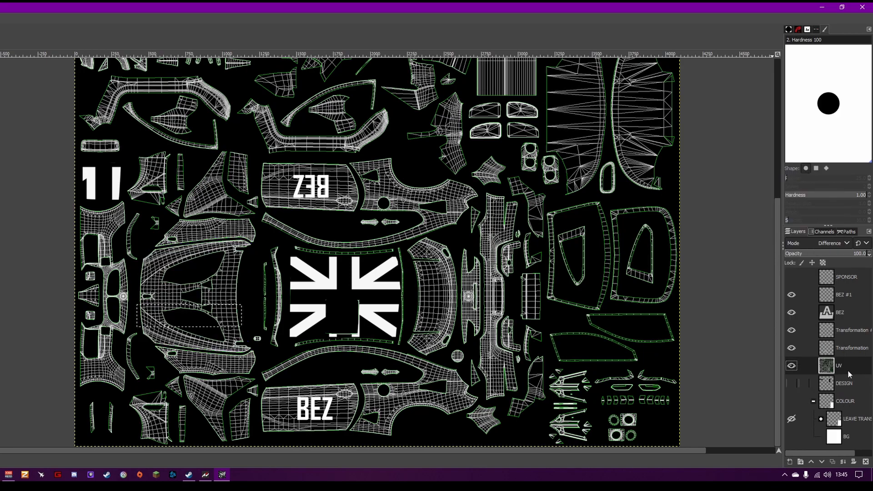
right_click(849, 349)
left_click(794, 157)
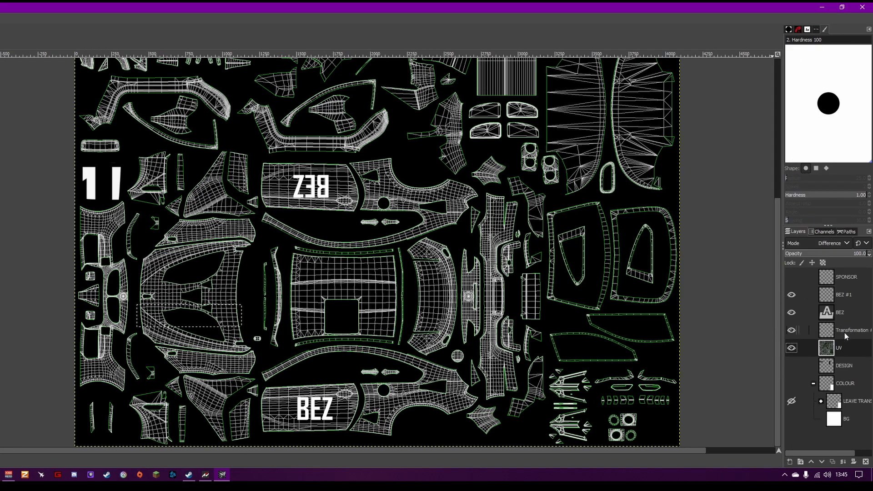
right_click(844, 327)
left_click(794, 134)
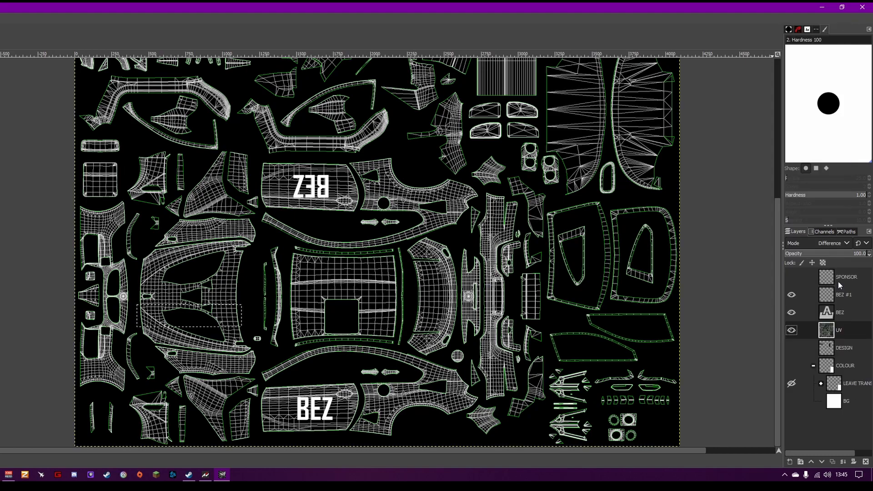
right_click(851, 313)
left_click(794, 122)
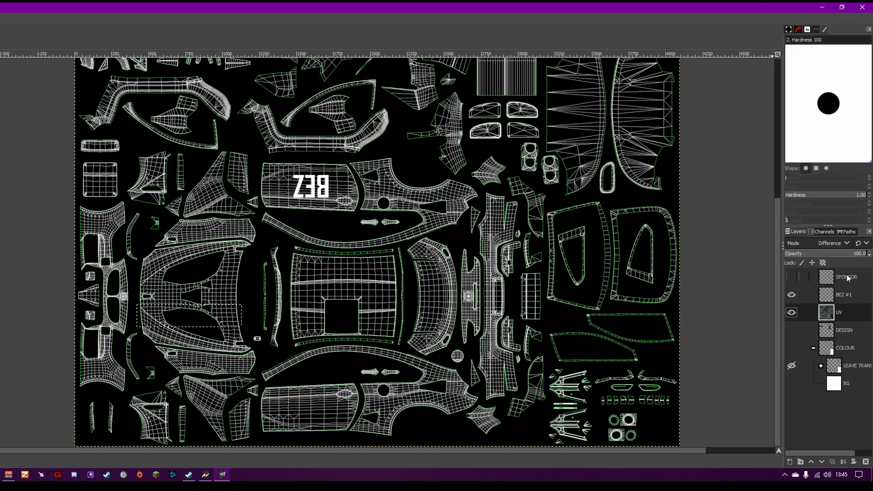
right_click(850, 294)
left_click(794, 119)
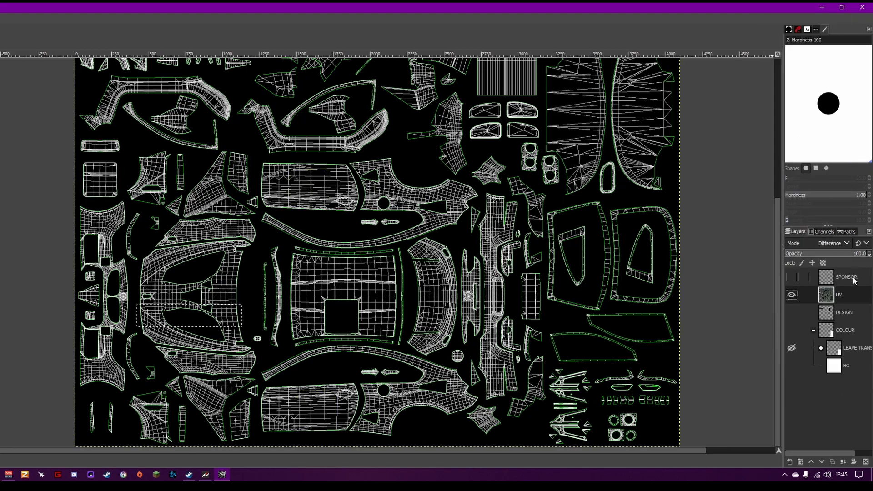
Select the DESIGN layer and make the DESIGN and SPONSOR layers and the COLOUR group with its BG layer visible.
left_click(853, 314)
left_click(794, 364)
left_click(791, 313)
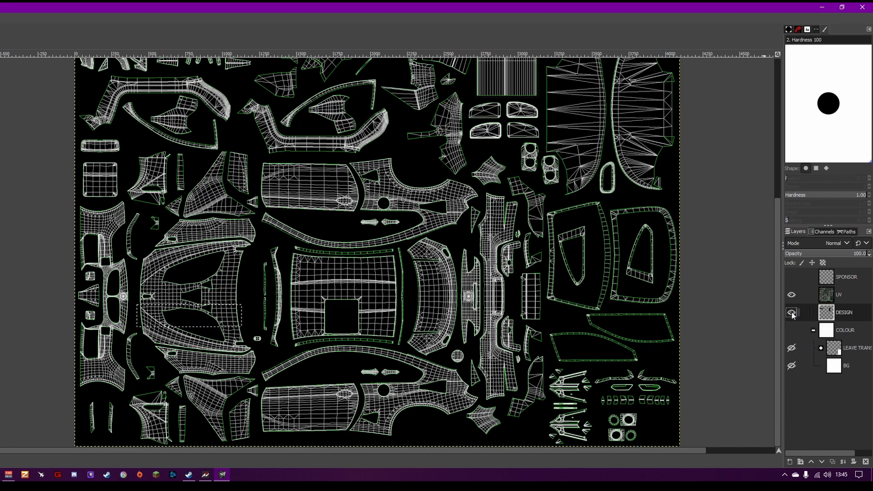
left_click(791, 277)
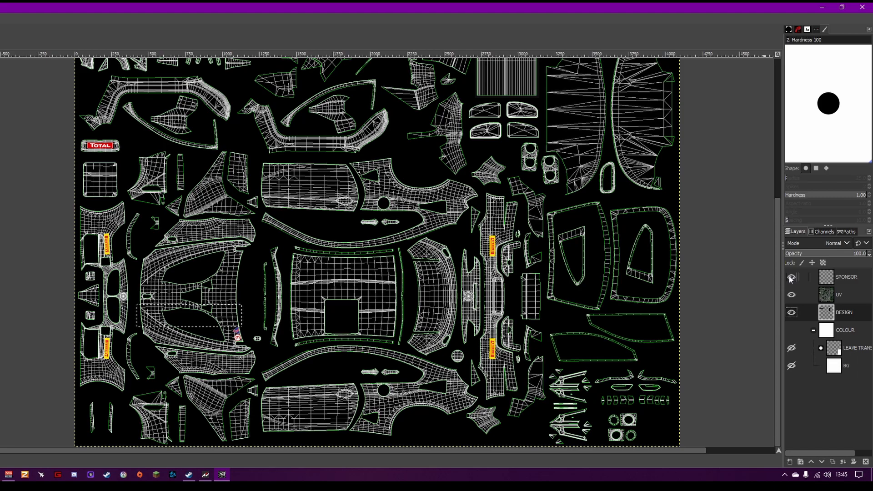
left_click(792, 330)
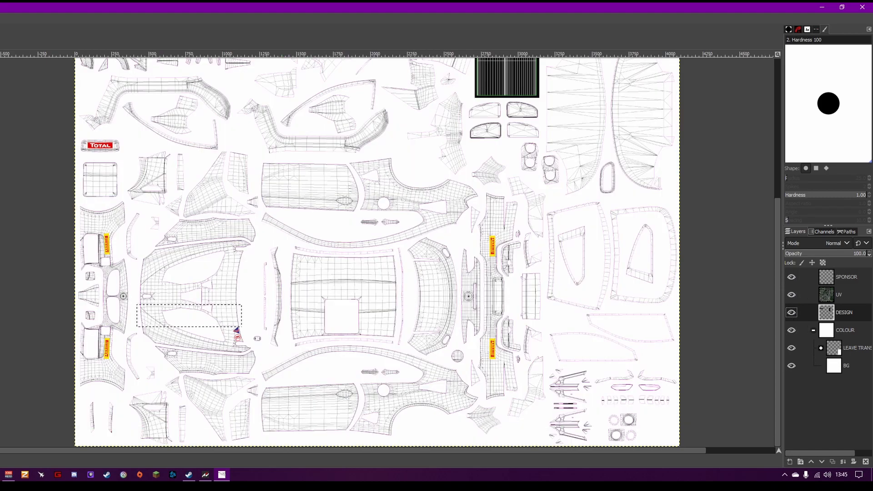
Clear the rectangular selection on the livery template.
left_click(39, 18)
left_click(47, 40)
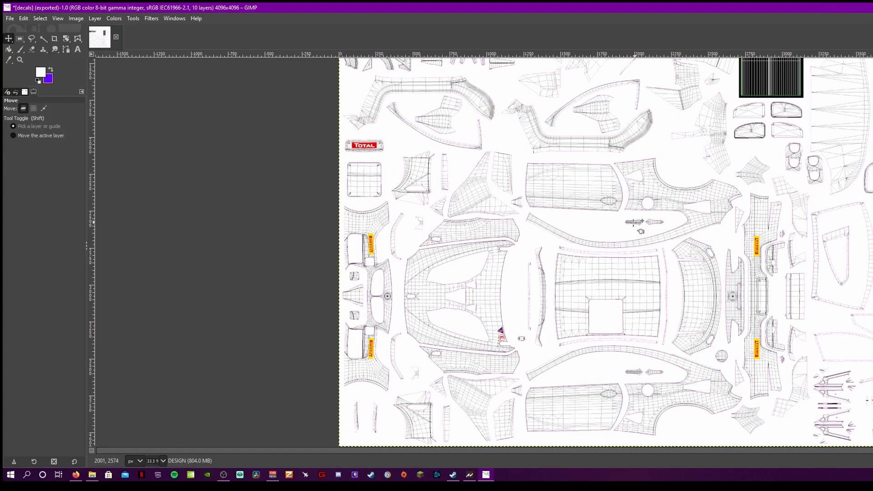
scroll(246, 75, "up", 5)
scroll(493, 236, "down", 5)
Open Sennheiser-Logo.svg.png from the Car Sponsors folder as a layer and move it over the black striped panel.
left_click(9, 18)
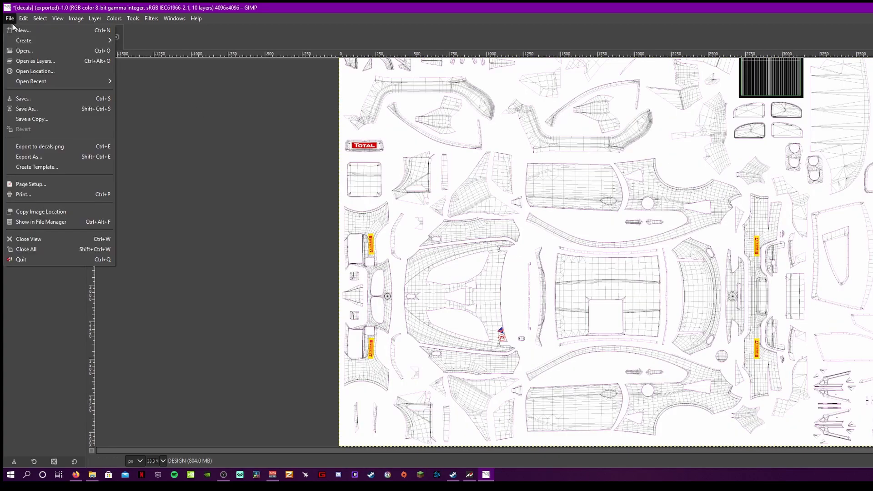
left_click(28, 61)
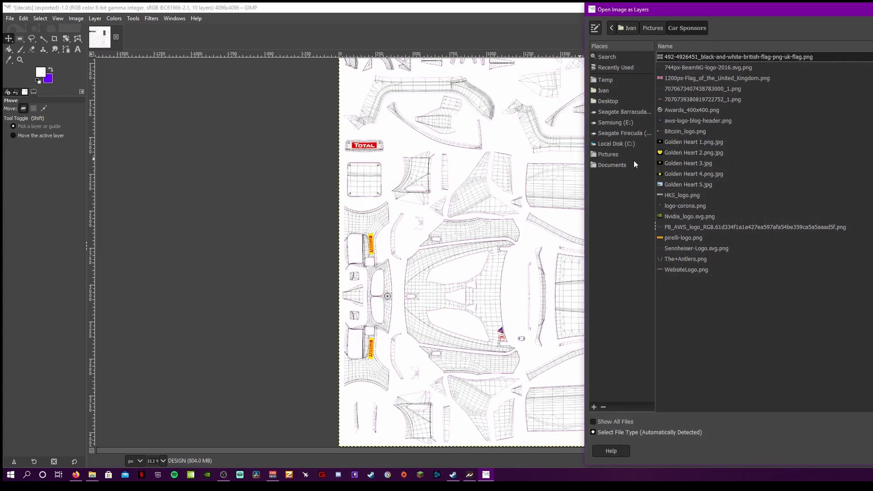
left_click(706, 248)
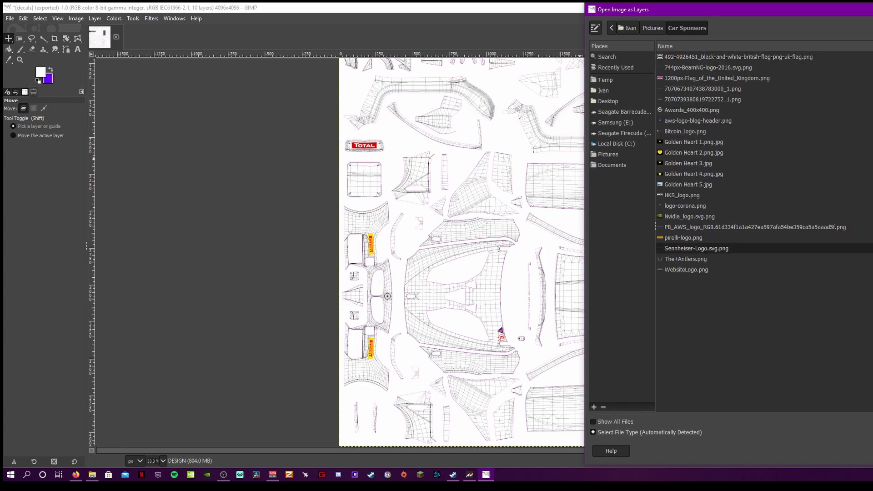
key("Return")
scroll(664, 236, "up", 8)
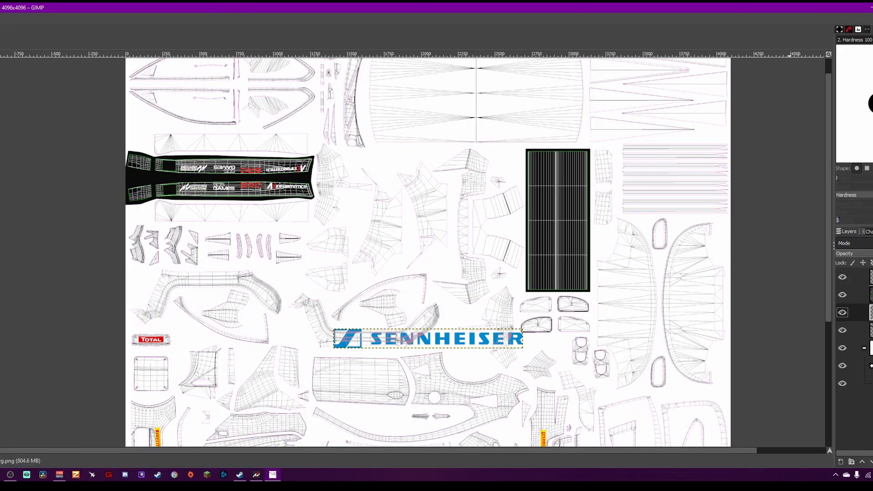
left_click_drag(418, 336, 584, 206)
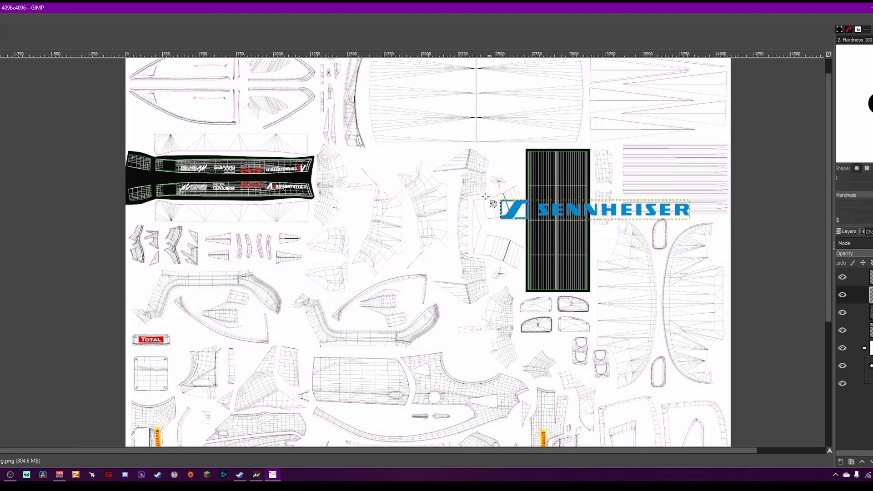
Rotate the Sennheiser logo by 90 degrees and move it onto the right half of the black striped panel.
key("shift+r")
left_click(518, 218)
type("90")
key("Return")
key("Return")
key("m")
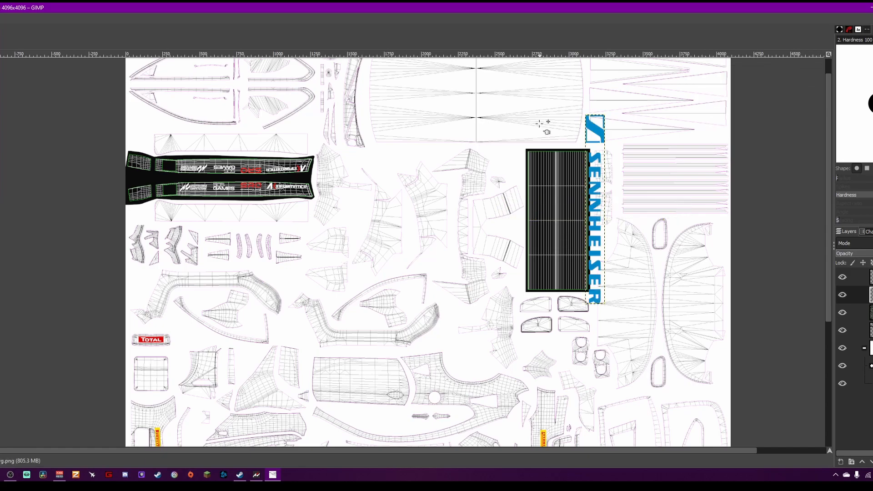
left_click_drag(597, 134, 576, 144)
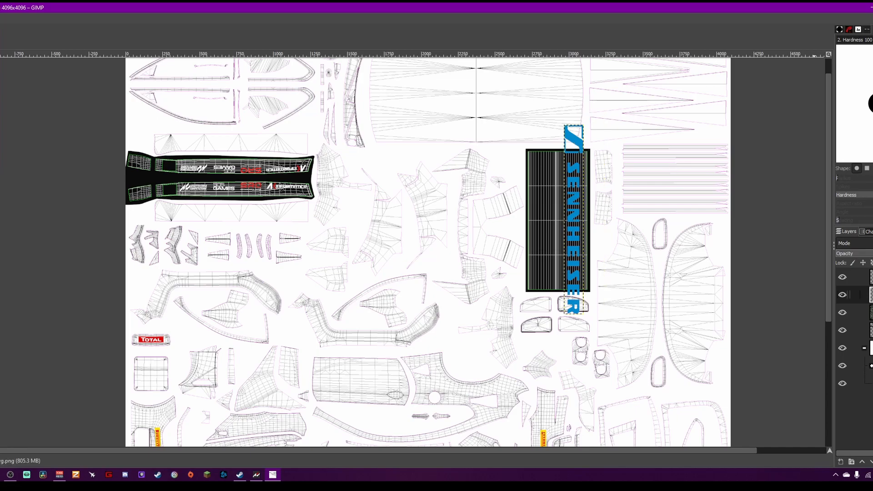
Scale the Sennheiser logo layer to 90 px wide, keeping its proportions, and fit it inside the black striped panel's right half.
right_click(855, 295)
left_click(848, 159)
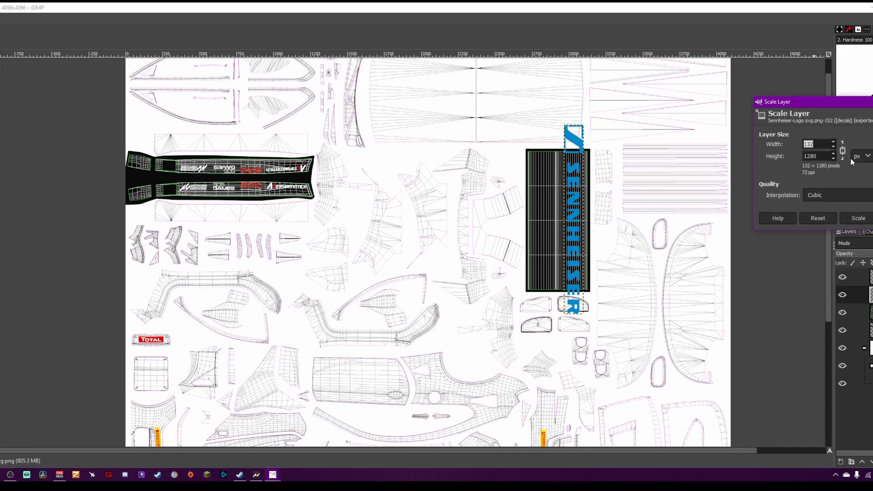
type("90")
left_click(858, 218)
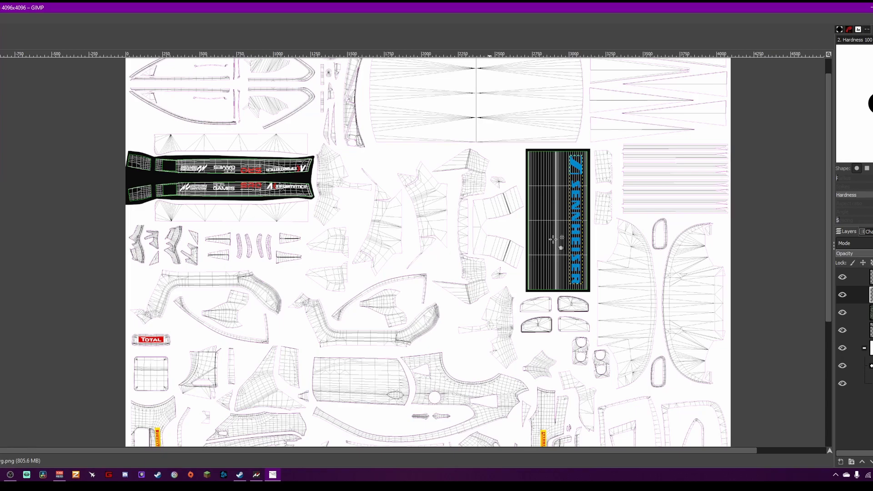
On the SPONSOR layer, paint purple numbers on the four rounded shapes below the black panel, giving each diagonal pair a 1 or 2.
scroll(559, 239, "down", 3)
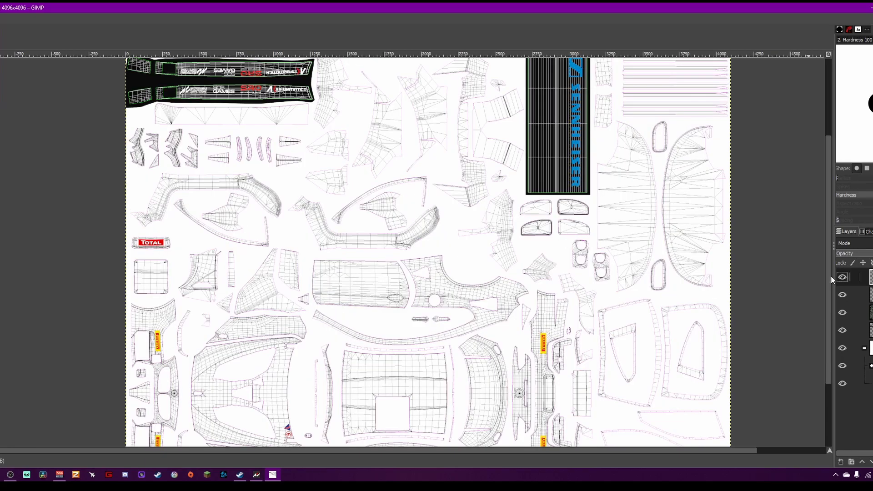
scroll(337, 244, "up", 4)
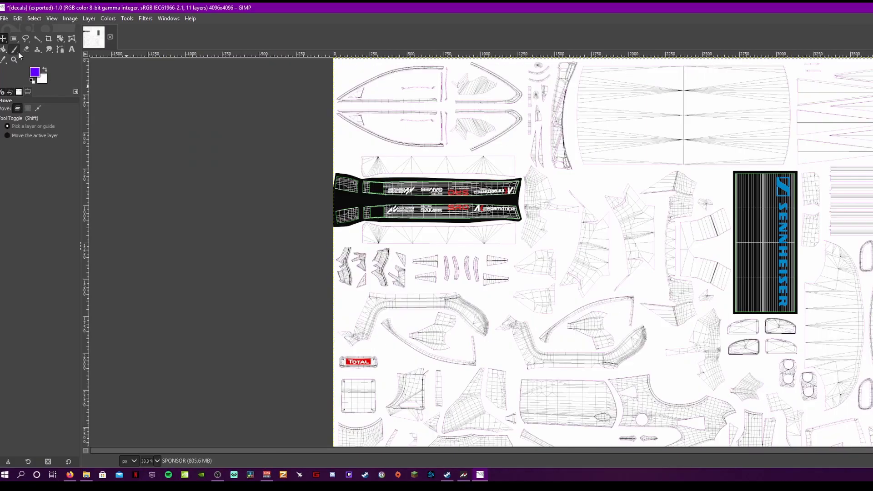
key("p")
left_click_drag(17, 149, 4, 149)
scroll(732, 269, "down", 3)
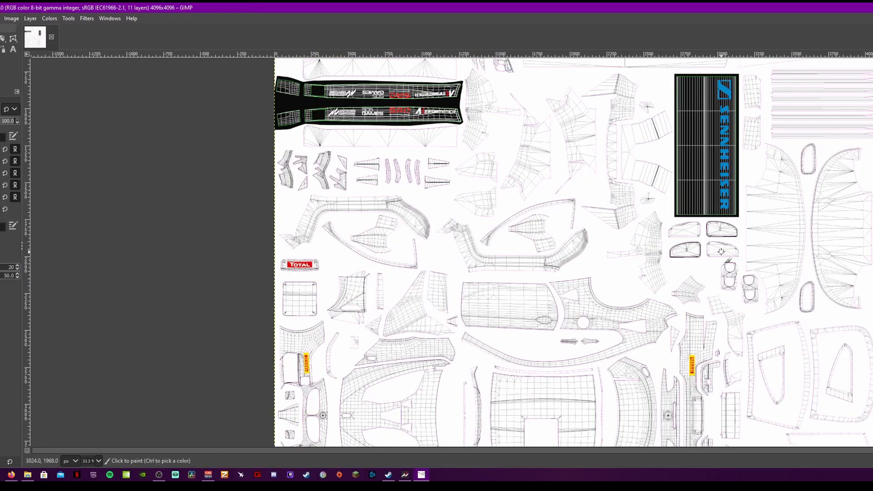
scroll(707, 258, "up", 4)
scroll(640, 236, "up", 3)
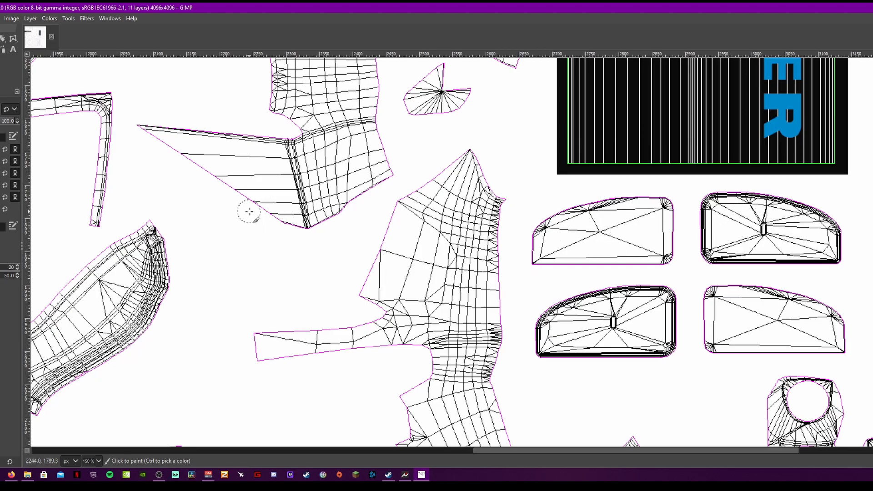
left_click_drag(591, 223, 627, 253)
mouse_move(753, 317)
left_mouse_down()
mouse_move(774, 310)
mouse_move(781, 347)
left_mouse_up()
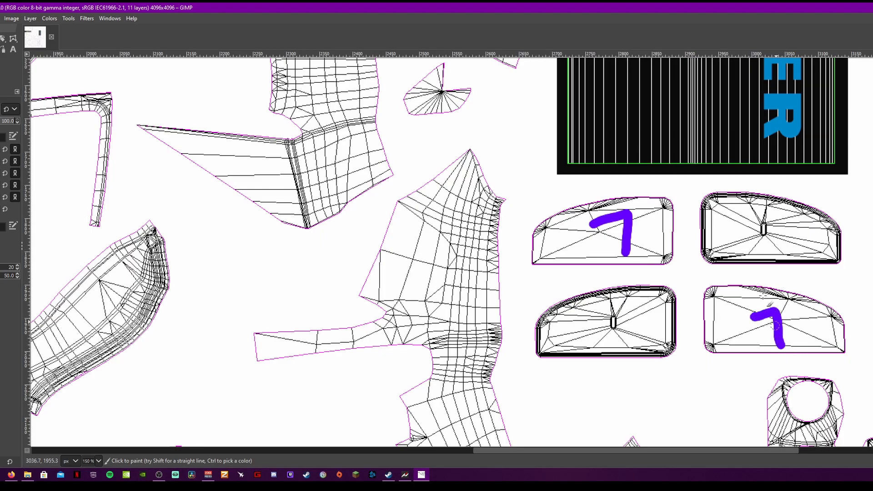
mouse_move(594, 315)
left_mouse_down()
mouse_move(609, 334)
mouse_move(641, 343)
left_mouse_up()
mouse_move(733, 218)
left_mouse_down()
mouse_move(753, 206)
mouse_move(752, 244)
mouse_move(793, 253)
left_mouse_up()
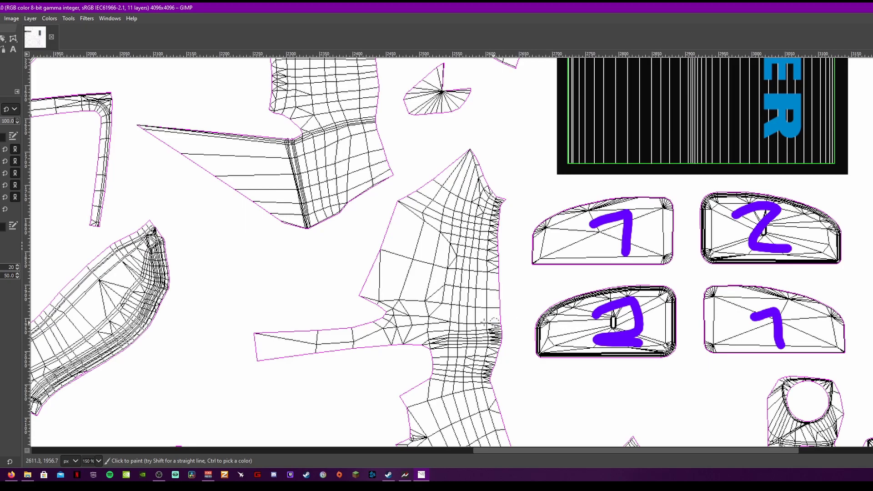
Paint a purple 3 on the rear panel behind the roof, a 4 on the lower rear side panel and a 5 on the upper one.
scroll(426, 297, "down", 3)
scroll(426, 296, "down", 1)
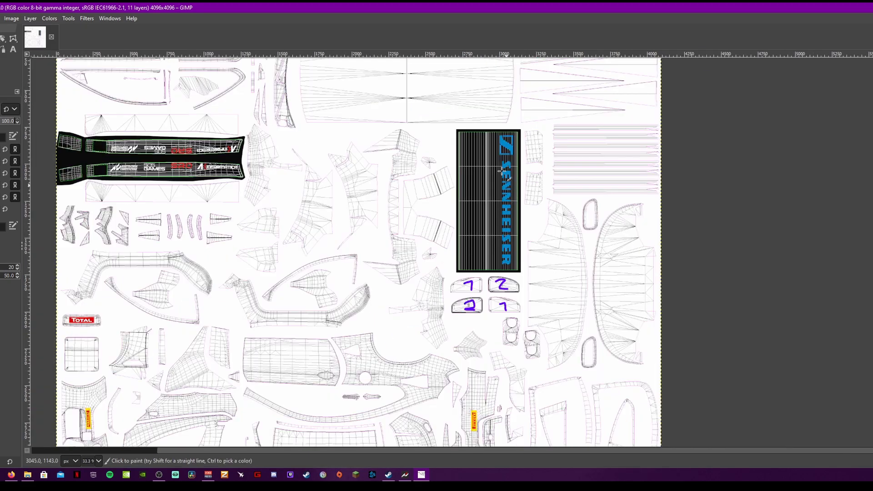
scroll(516, 170, "down", 2)
scroll(522, 146, "up", 2)
scroll(361, 277, "down", 4)
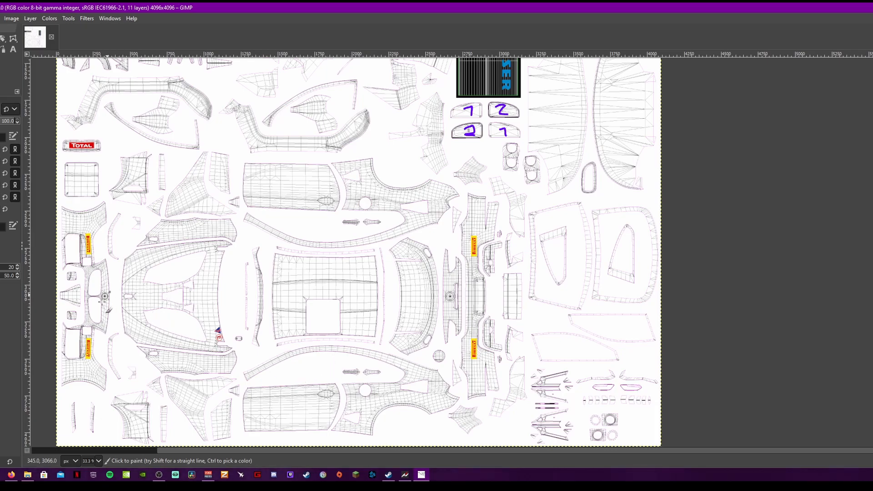
scroll(89, 282, "up", 3)
scroll(98, 328, "up", 3)
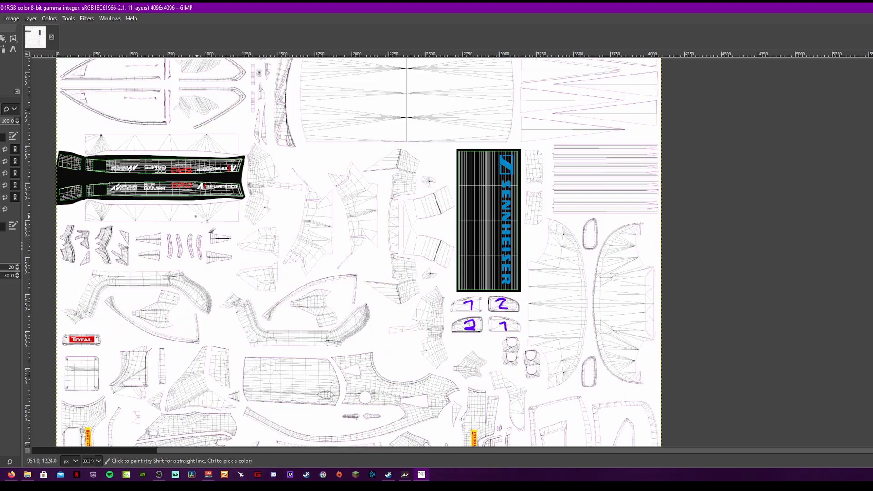
scroll(289, 285, "down", 6)
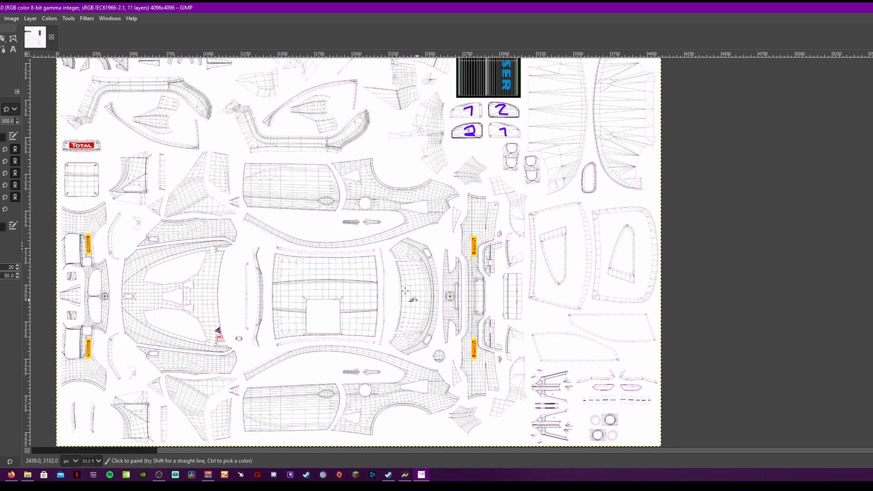
left_click_drag(407, 280, 411, 306)
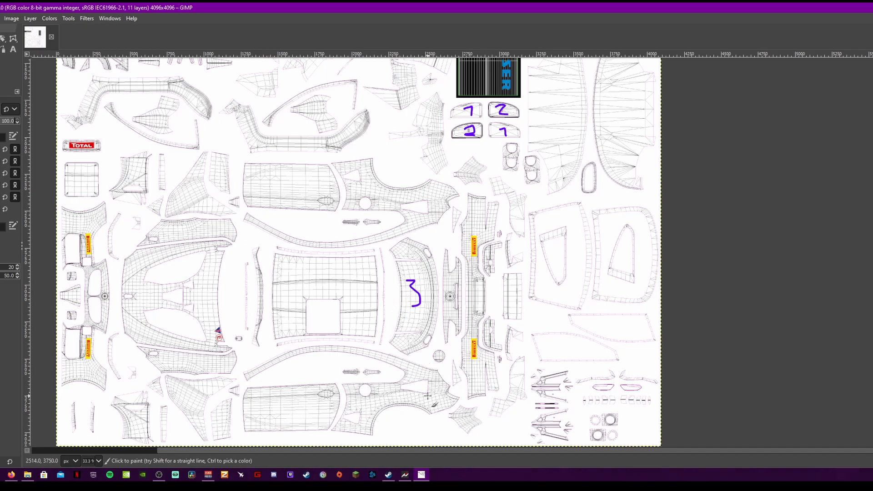
left_click_drag(432, 394, 439, 410)
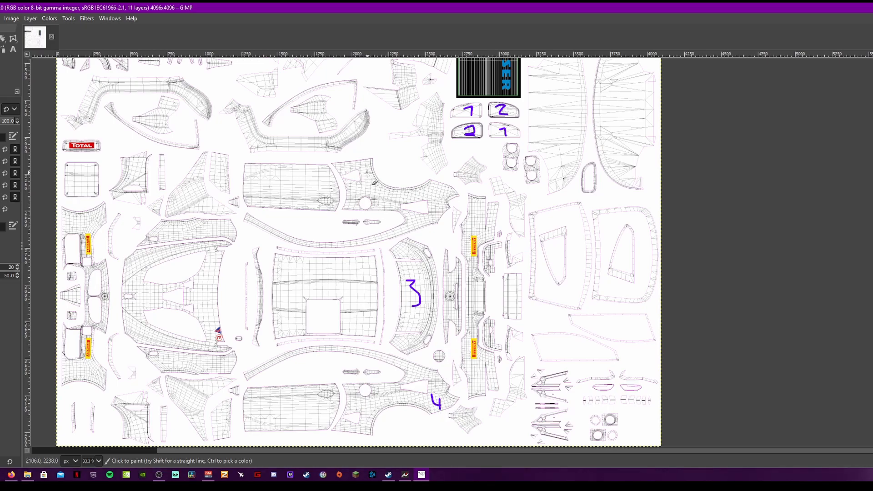
left_click_drag(369, 174, 367, 188)
Try erasing the upper-left number 1 below the black striped panel, and undo the erasure.
scroll(420, 291, "up", 5)
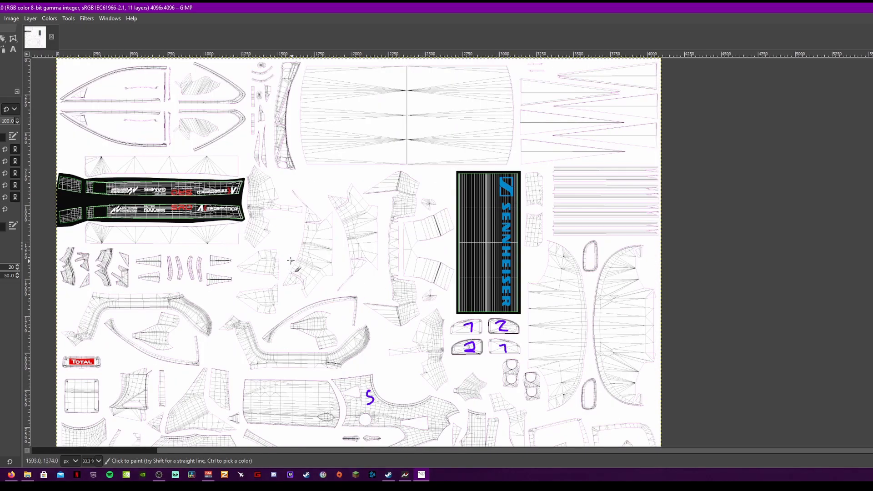
scroll(423, 216, "down", 2)
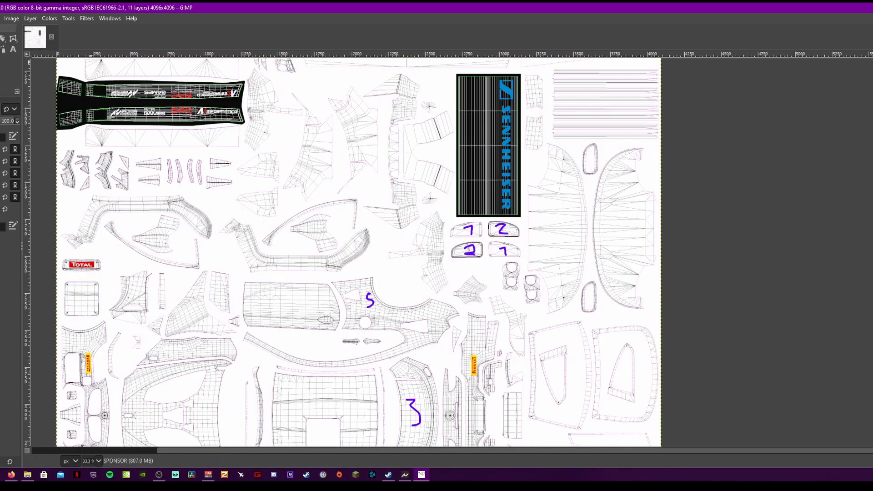
left_click_drag(465, 228, 471, 229)
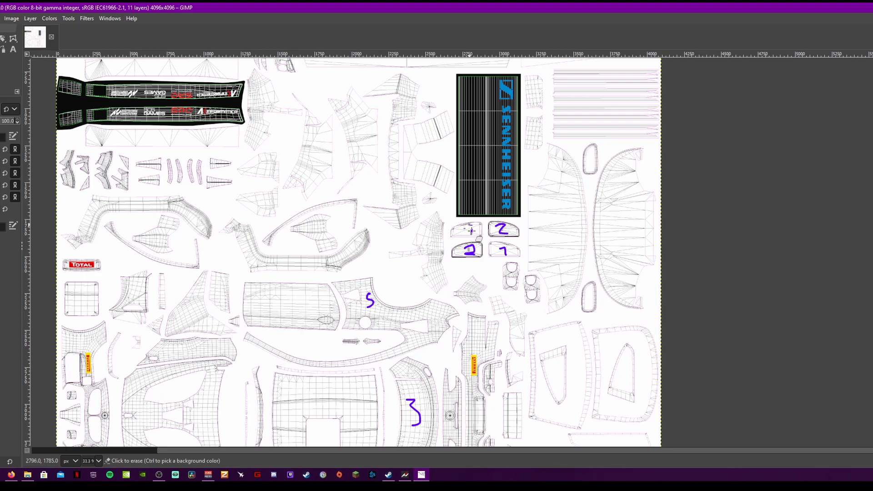
key("ctrl+z")
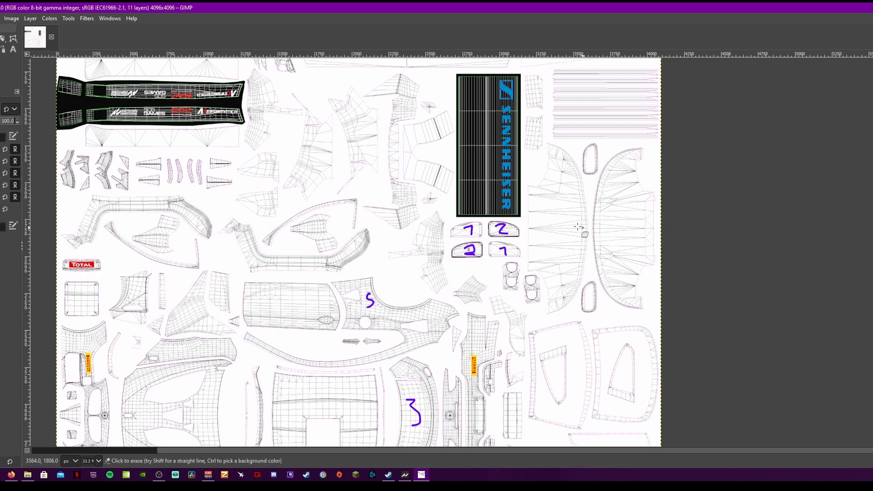
Open Golden Heart 2.png.jpg from the Car Sponsors folder as a new layer.
scroll(484, 318, "down", 3)
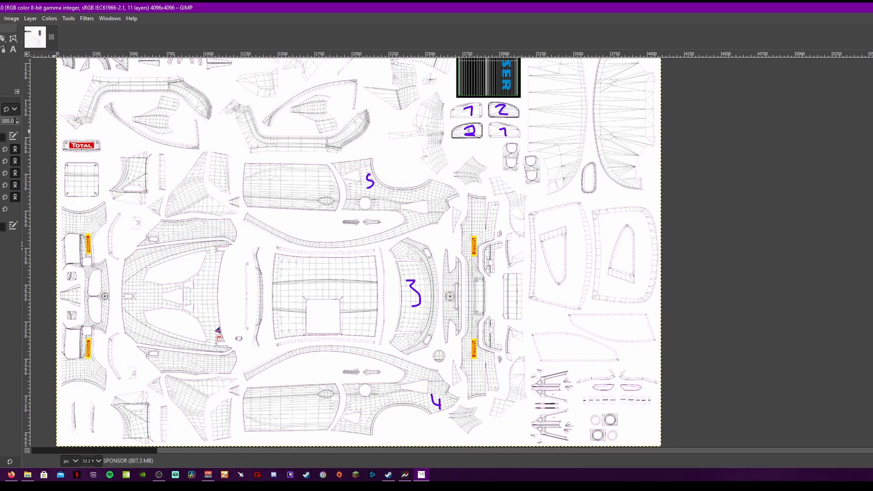
left_click(0, 18)
left_click(9, 60)
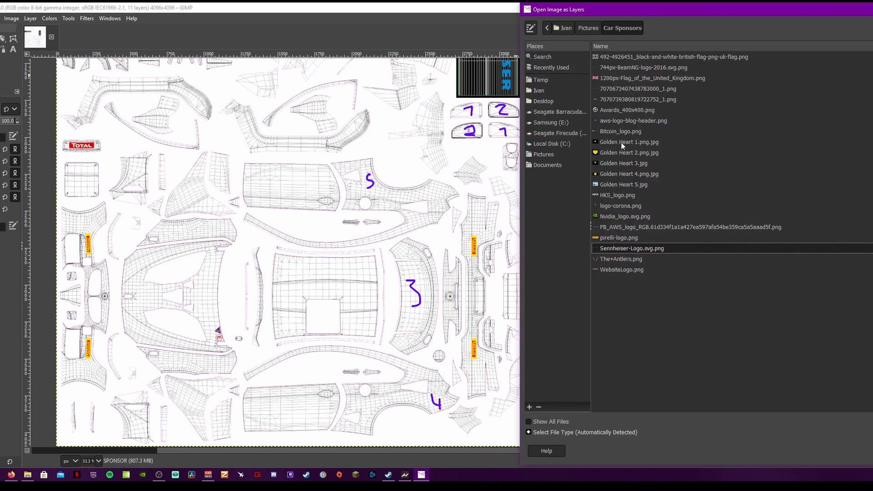
left_click(636, 154)
left_click(872, 450)
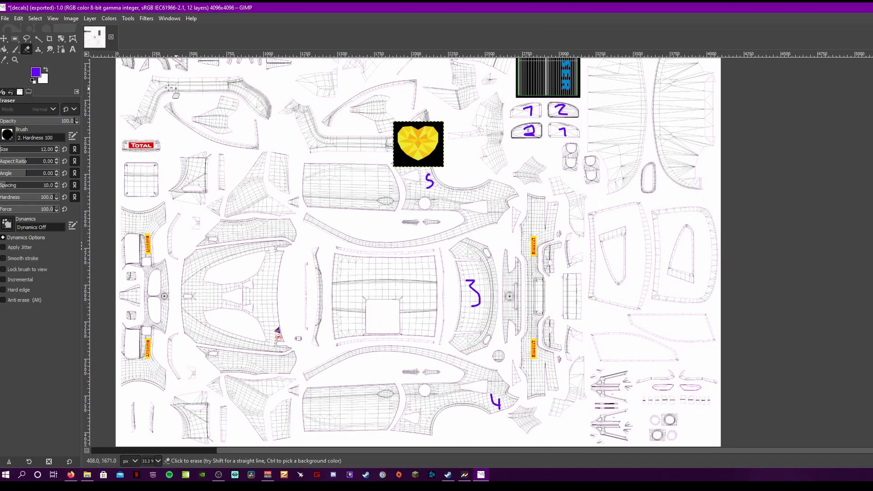
Move the golden heart image down onto the upper rear corner of the roof panel.
key("m")
scroll(265, 124, "up", 2)
left_click_drag(332, 123, 332, 335)
scroll(417, 449, "left", 4)
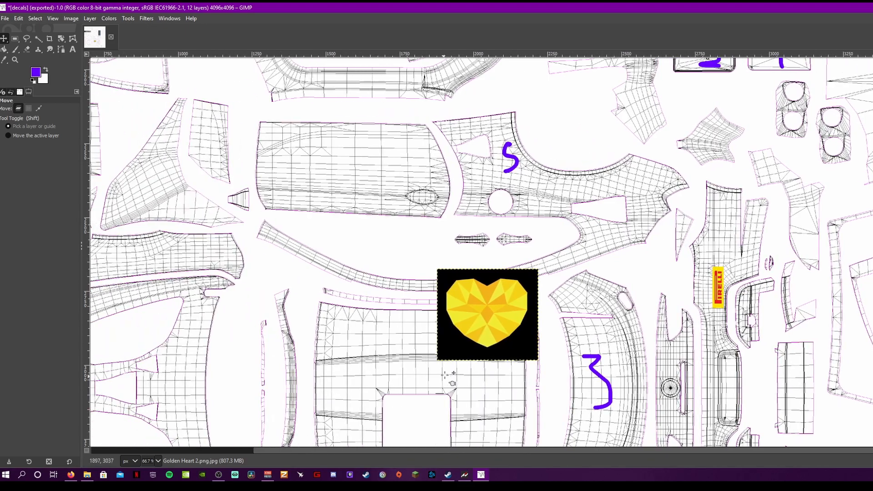
scroll(441, 370, "up", 1)
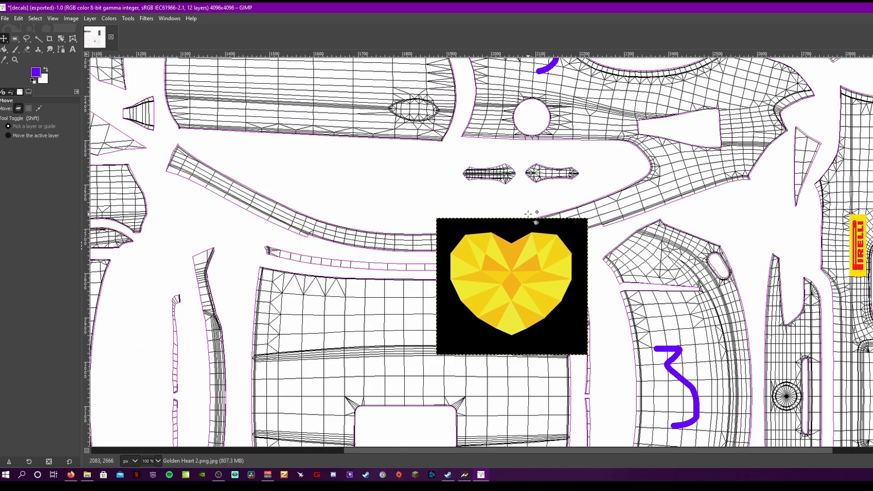
Add an alpha channel to the Golden Heart 2 layer.
left_click(38, 40)
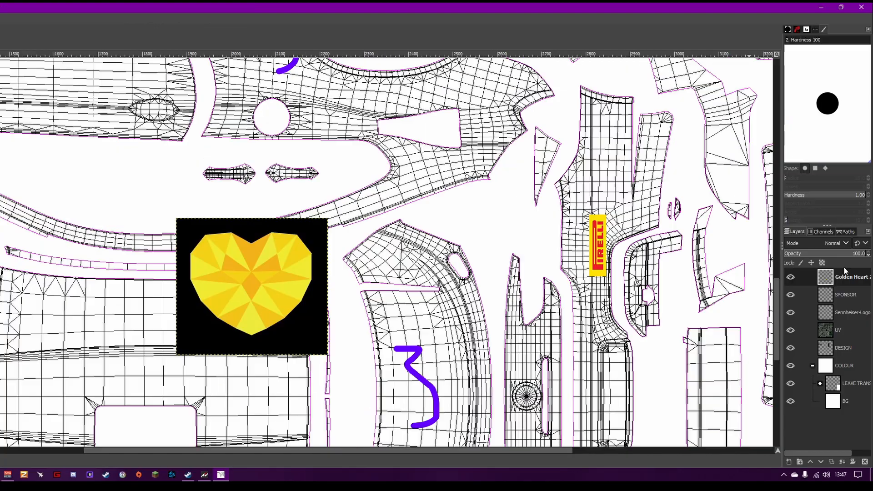
right_click(847, 277)
left_click(855, 280)
right_click(868, 279)
left_click(809, 256)
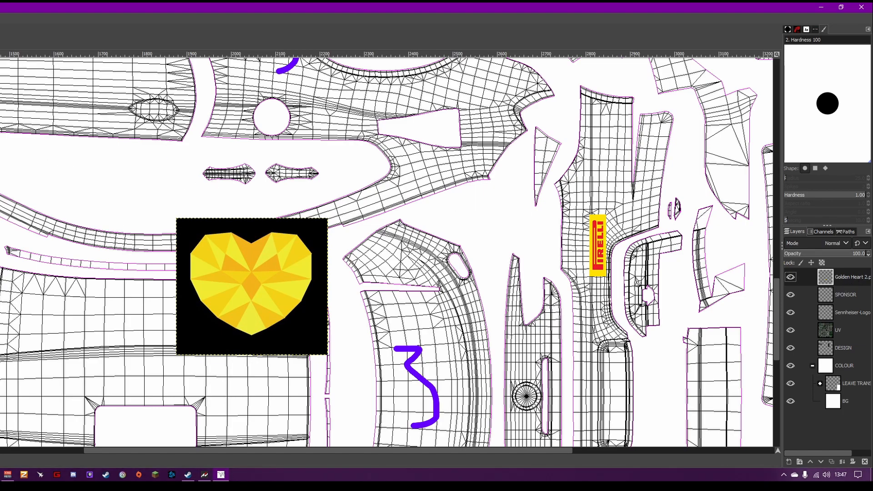
Fuzzy-select the black background around the golden heart and delete it.
left_click(40, 39)
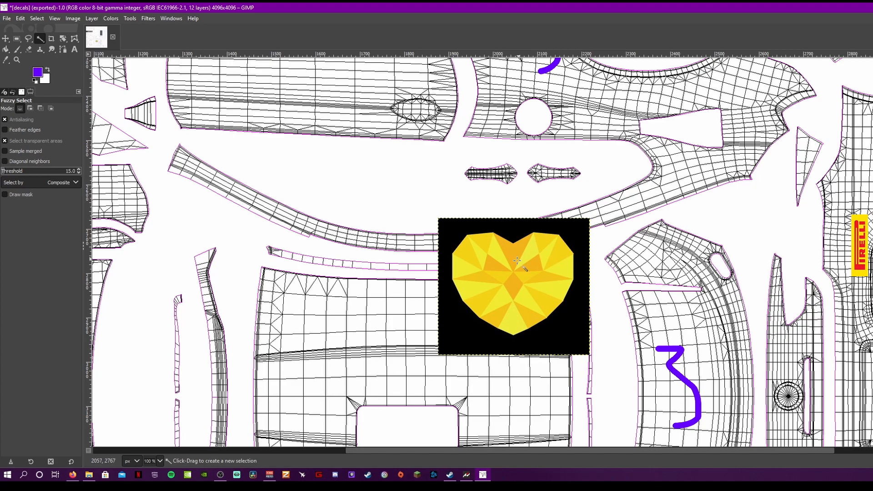
left_click(577, 324)
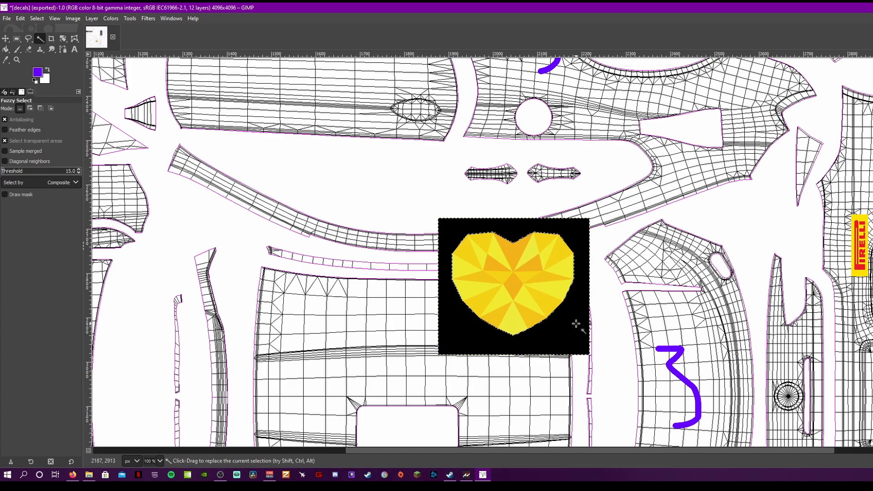
key("Delete")
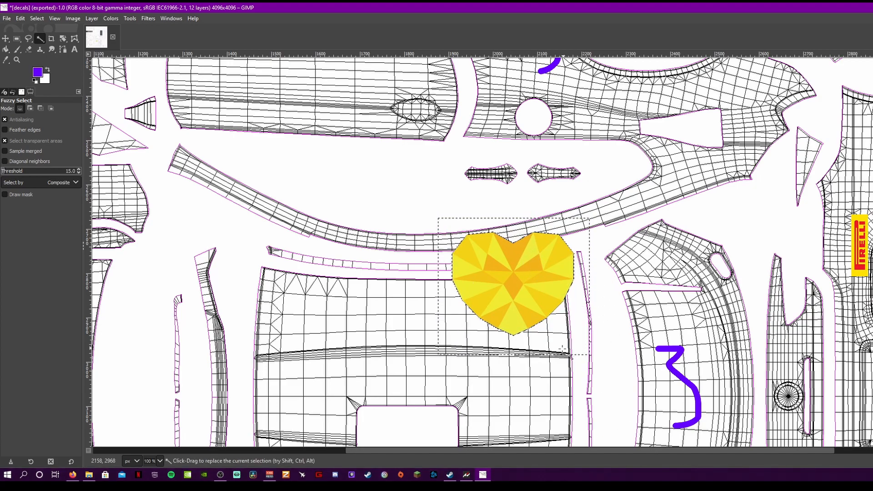
Try fuzzy-selecting individual coloured facets inside the golden heart.
left_click(514, 264)
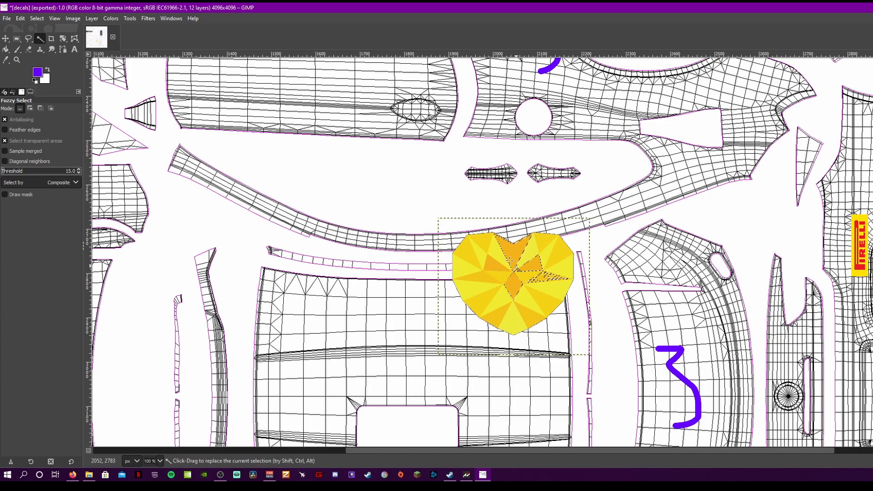
left_click(484, 272)
left_click(464, 264)
left_click(496, 311)
Switch to the Move tool and clear the selection on the heart layer.
left_click(7, 39)
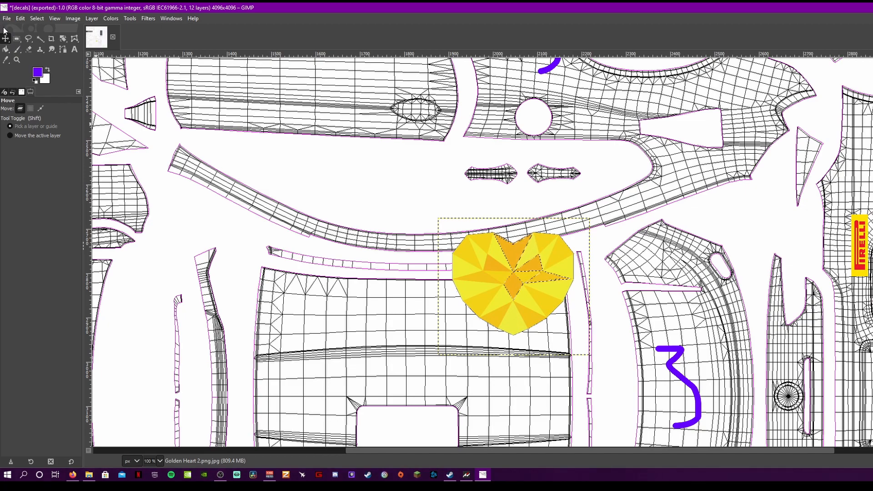
left_click(37, 18)
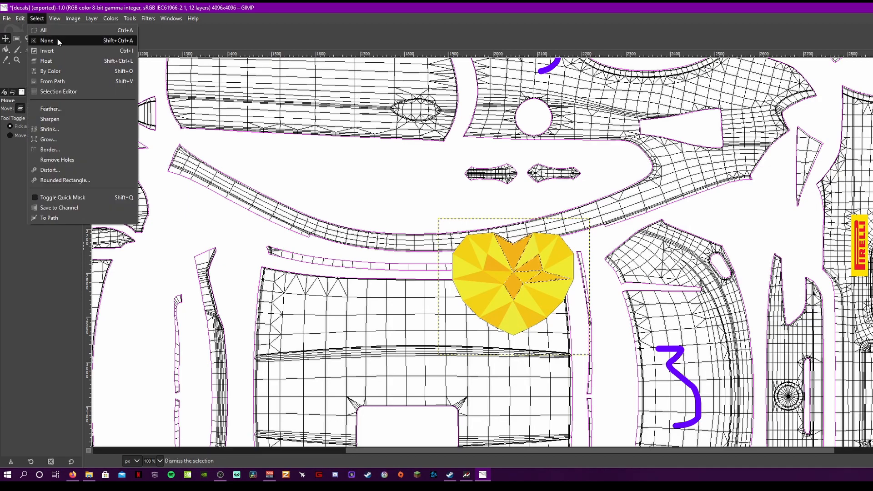
left_click(56, 40)
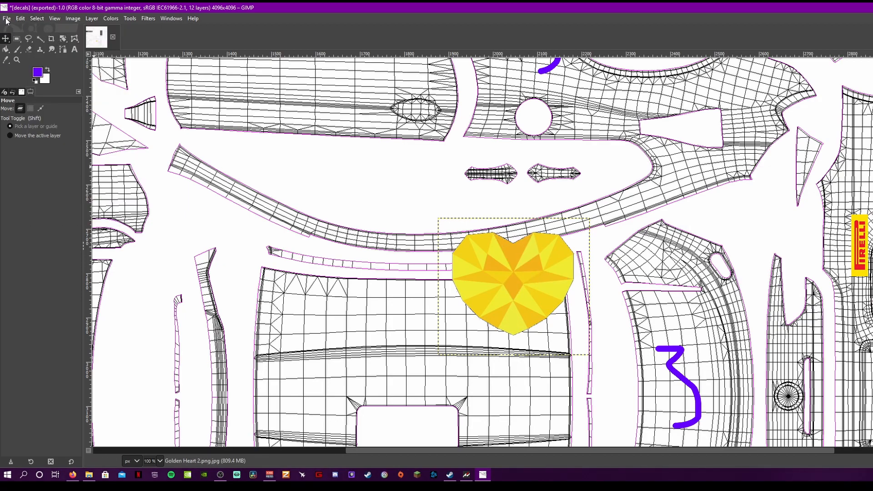
Move the golden heart onto the lower rear side panel, between the round fuel cap hole and the number 4.
scroll(545, 263, "down", 5)
scroll(530, 223, "up", 3)
left_click_drag(518, 193, 584, 313)
scroll(577, 257, "down", 6)
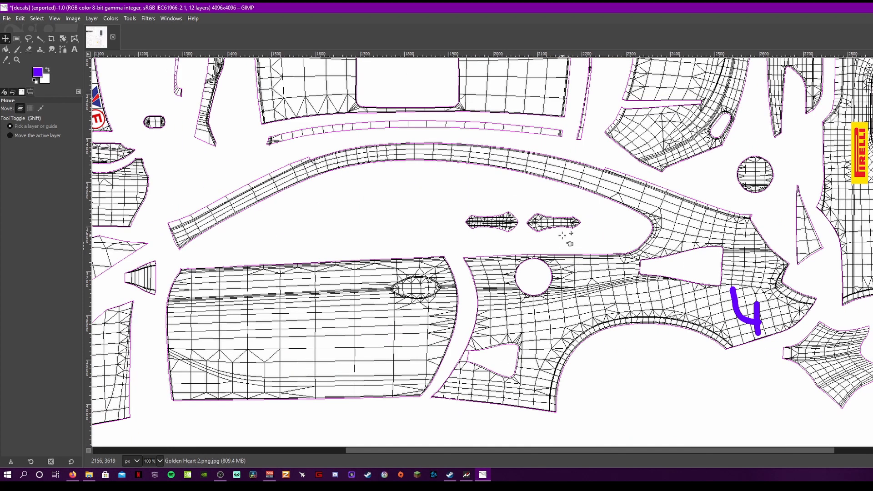
scroll(562, 235, "down", 2)
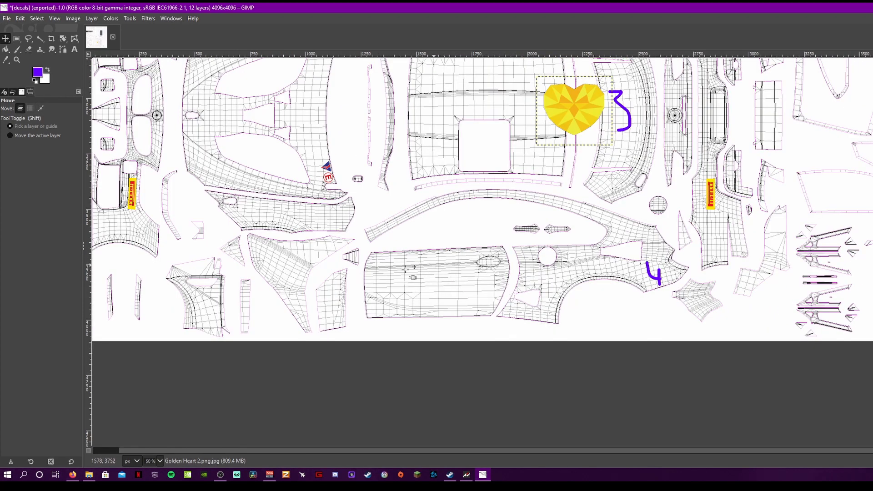
scroll(432, 281, "up", 3)
left_click_drag(573, 205, 572, 360)
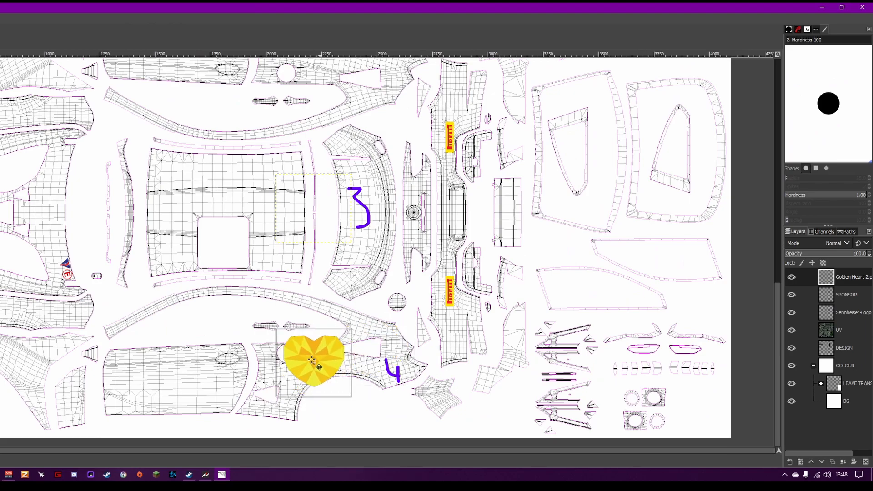
left_click_drag(313, 360, 322, 361)
Scale the Golden Heart 2 layer down to 100 px wide, keeping its proportions.
right_click(842, 283)
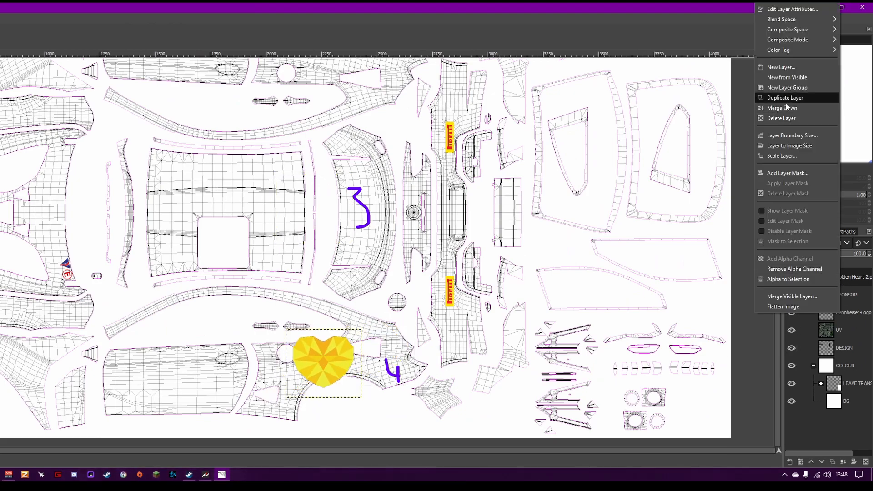
left_click(782, 156)
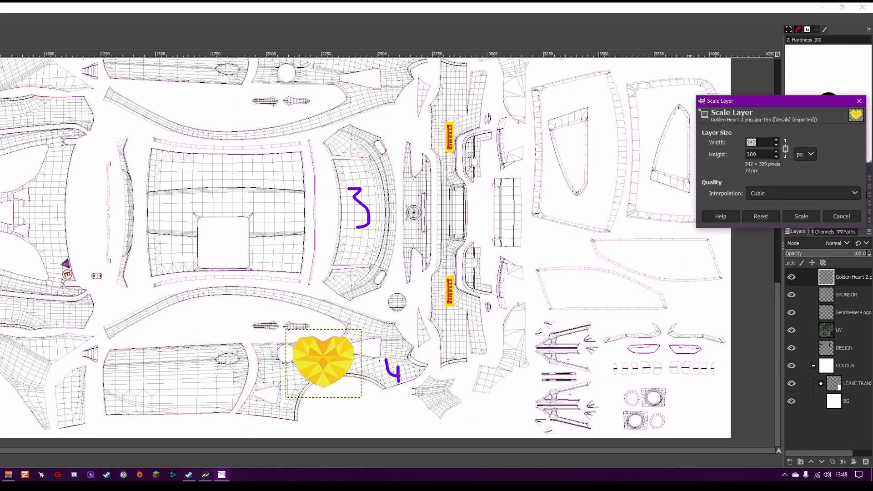
type("100")
left_click(801, 215)
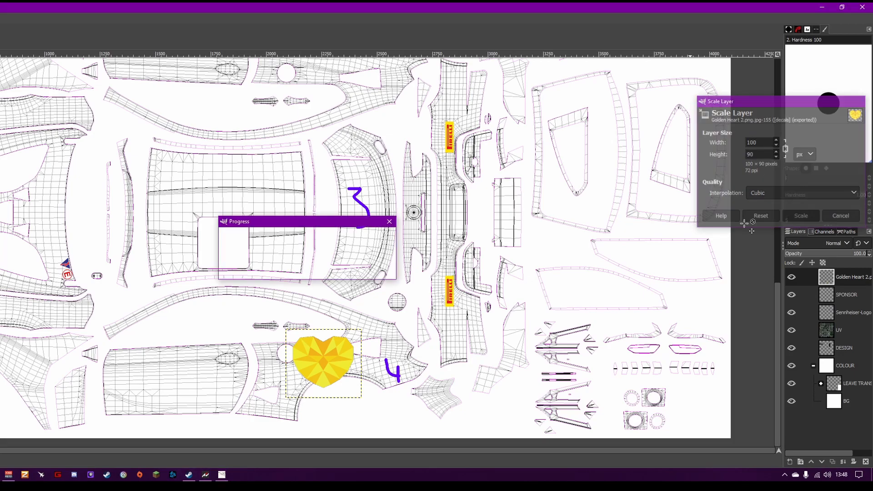
Duplicate the scaled heart layer and place one heart on the opposite rear side panel, below the wheel arch near the number 5.
scroll(327, 345, "up", 3)
left_click_drag(328, 344, 362, 169)
right_click(853, 286)
left_click(783, 109)
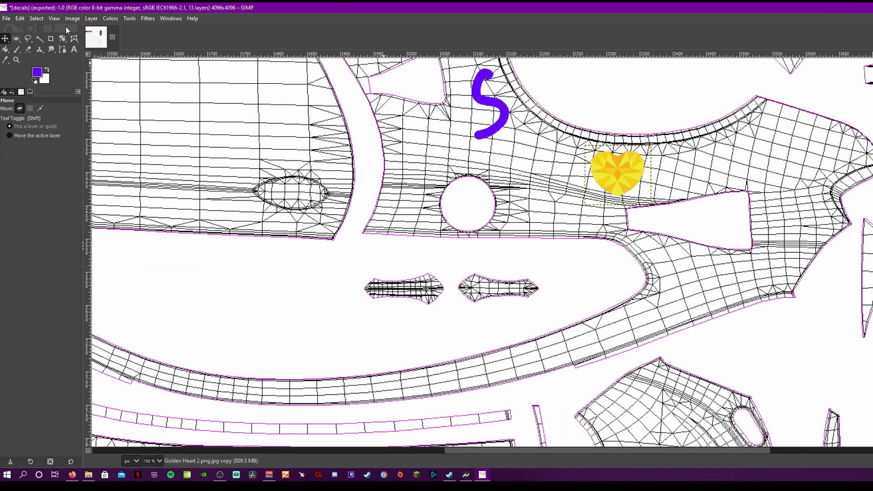
Rotate the copied heart 180 degrees and nudge it slightly towards the wheel arch.
key("shift+r")
left_click(617, 175)
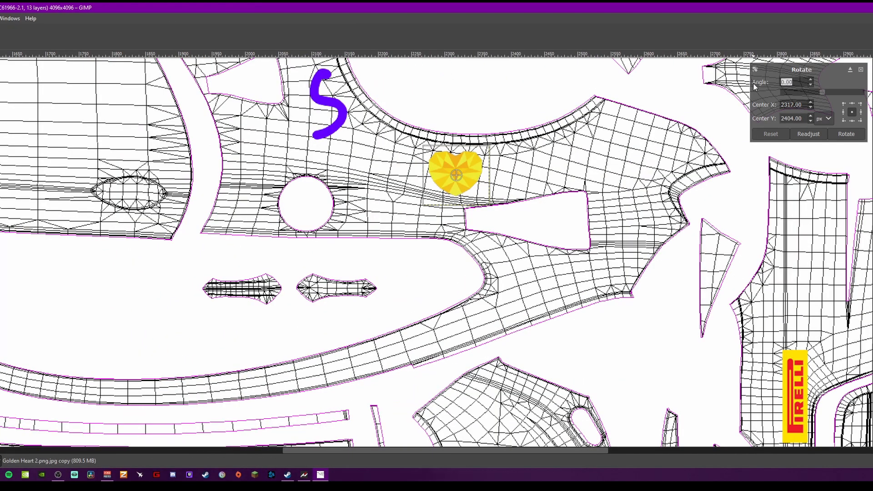
type("180")
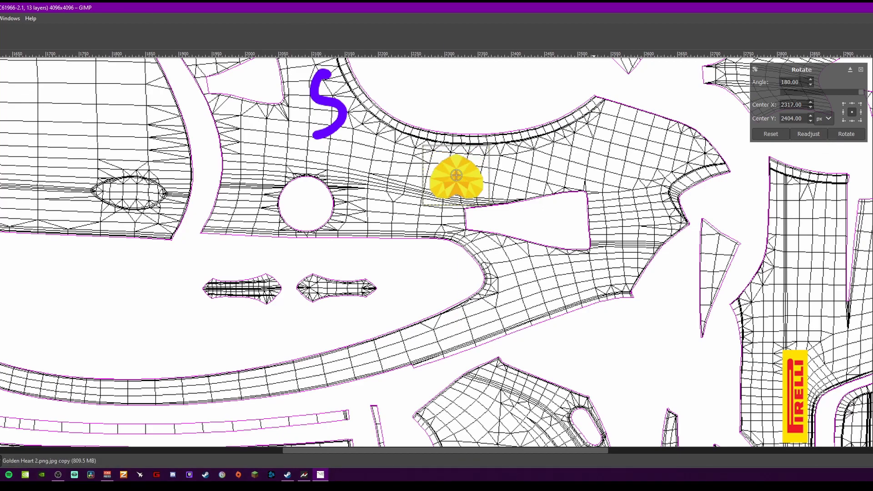
type("m")
left_click_drag(457, 190, 464, 186)
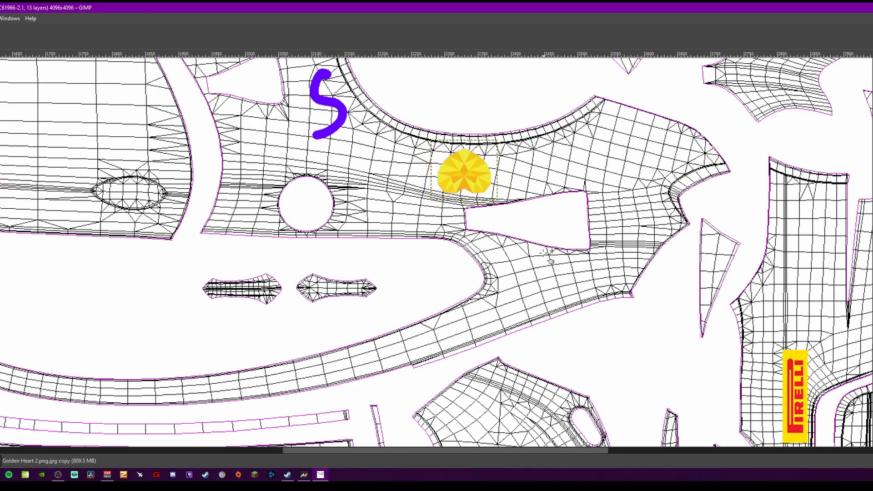
Hide the UV, DESIGN, BG and LEAVE TRANSPARENT layers so only the sponsor decals remain on transparency.
scroll(464, 186, "down", 5, "ctrl")
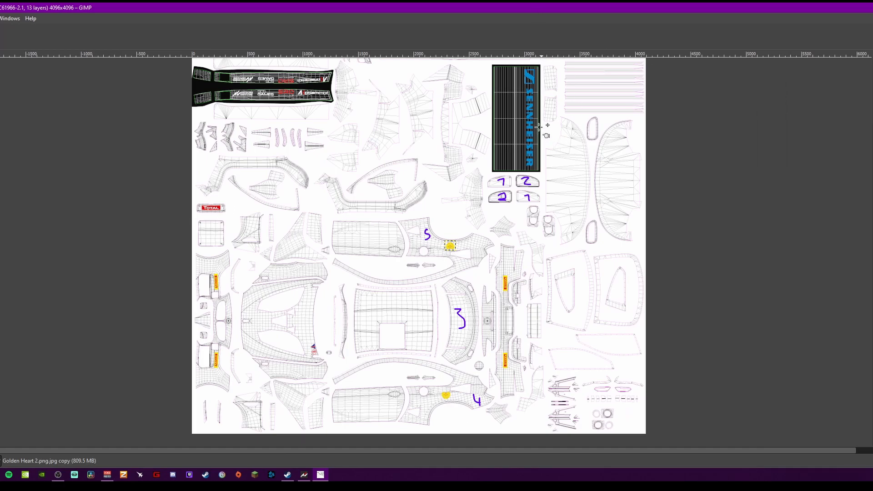
scroll(530, 110, "up", 2, "ctrl")
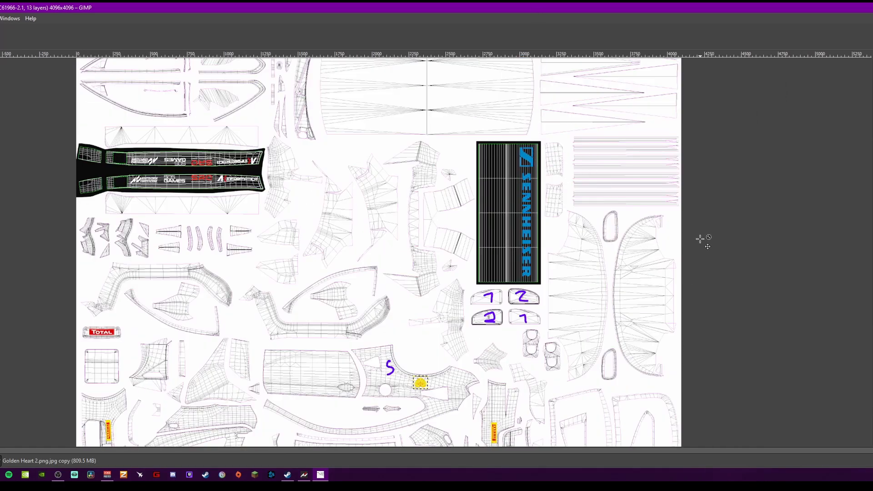
left_click(872, 348)
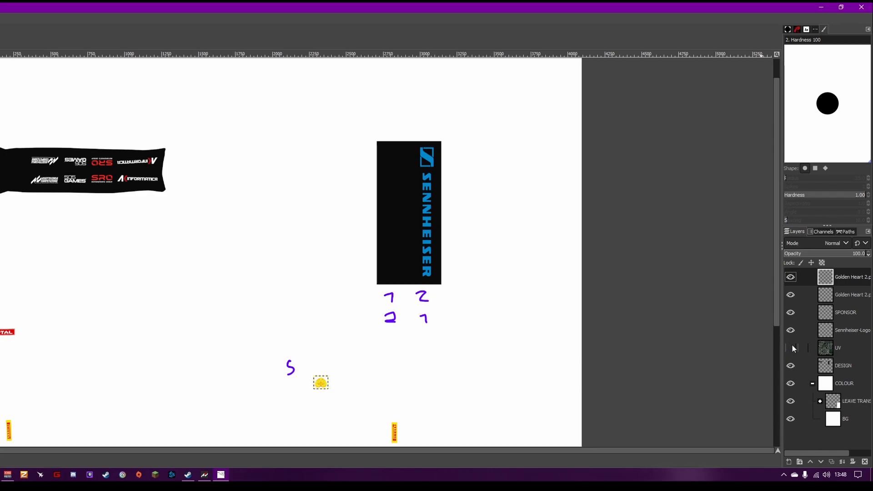
left_click(791, 365)
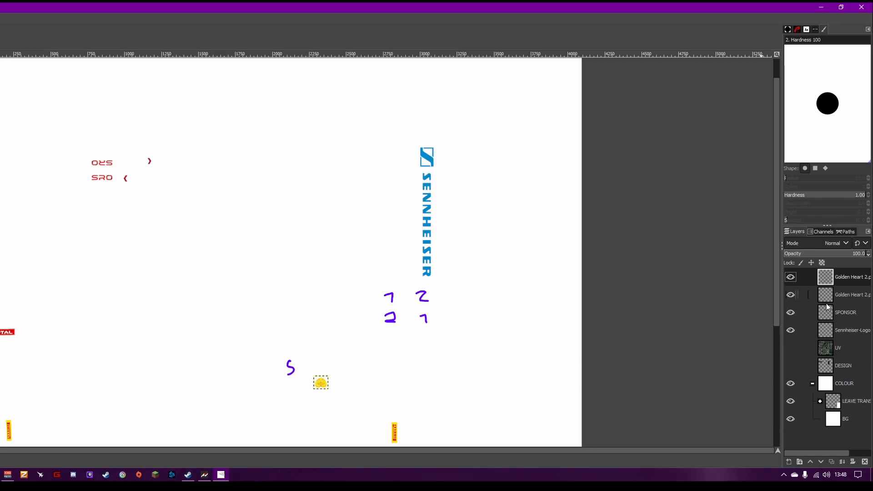
left_click(790, 418)
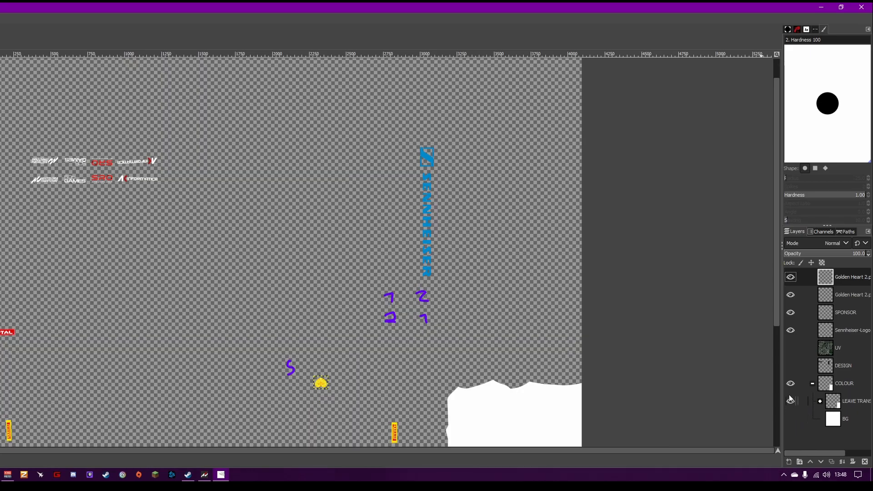
left_click(791, 401)
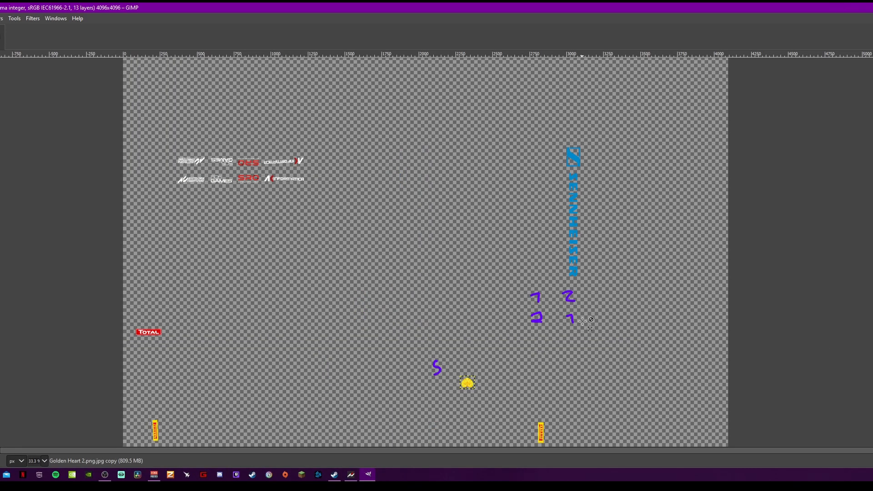
Examine the remaining sponsor logos, mandatory decals and numbers across the transparent template.
scroll(583, 322, "down", 5)
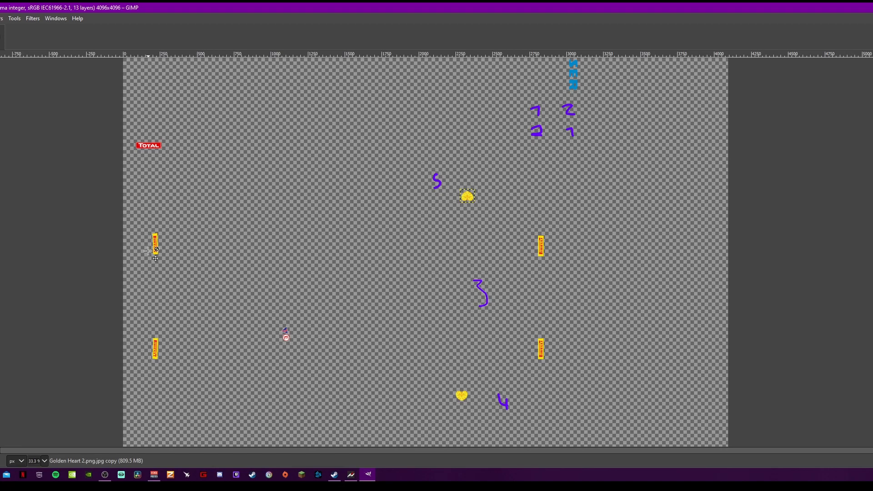
scroll(148, 250, "up", 6)
scroll(176, 265, "down", 6)
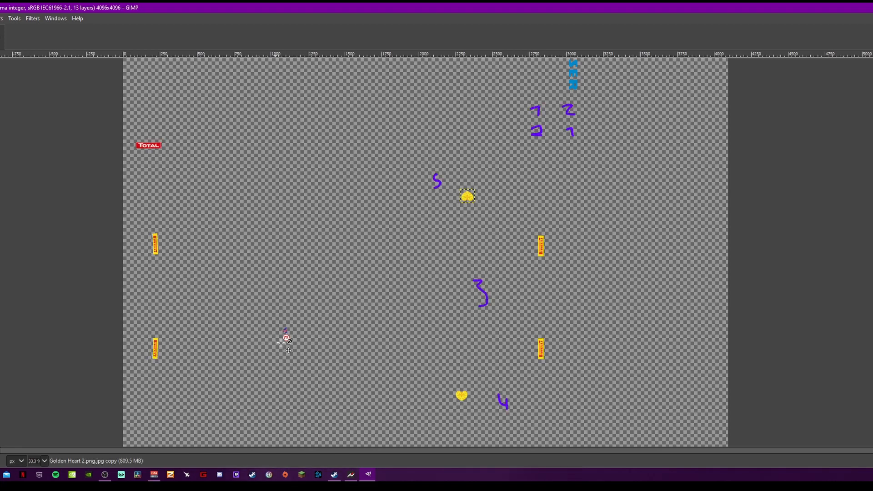
scroll(289, 346, "up", 1)
scroll(289, 347, "up", 4)
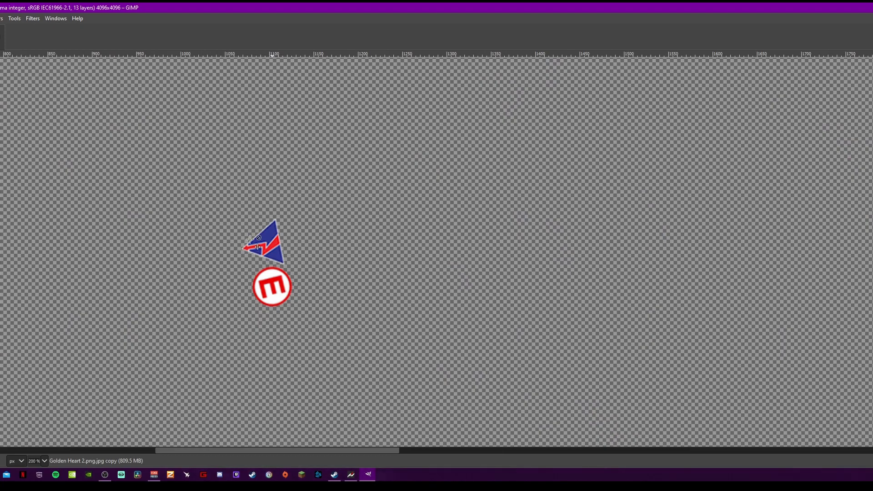
scroll(282, 249, "down", 7)
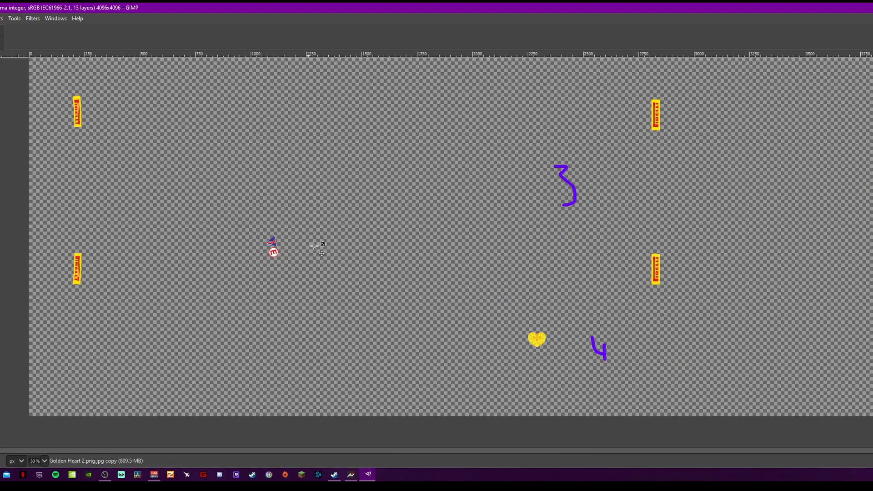
scroll(340, 251, "up", 1)
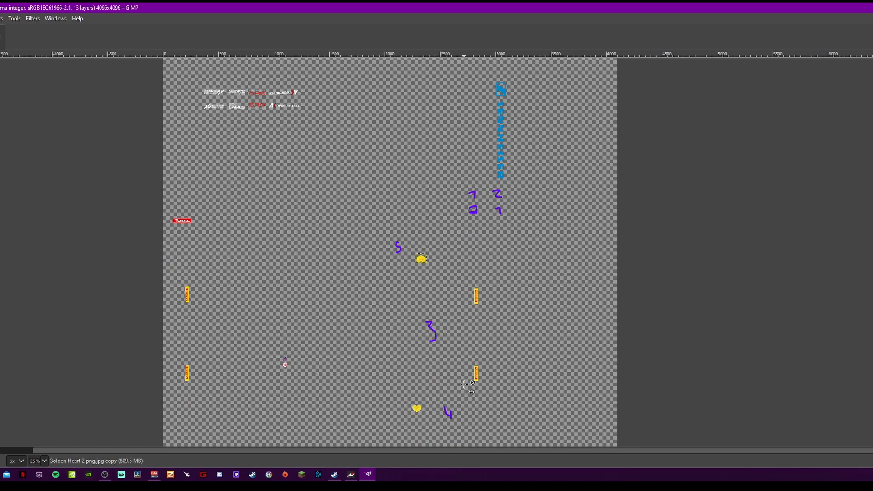
Start an image export and choose the #123 M6 livery folder under Customs > Liveries as its destination.
left_click(7, 19)
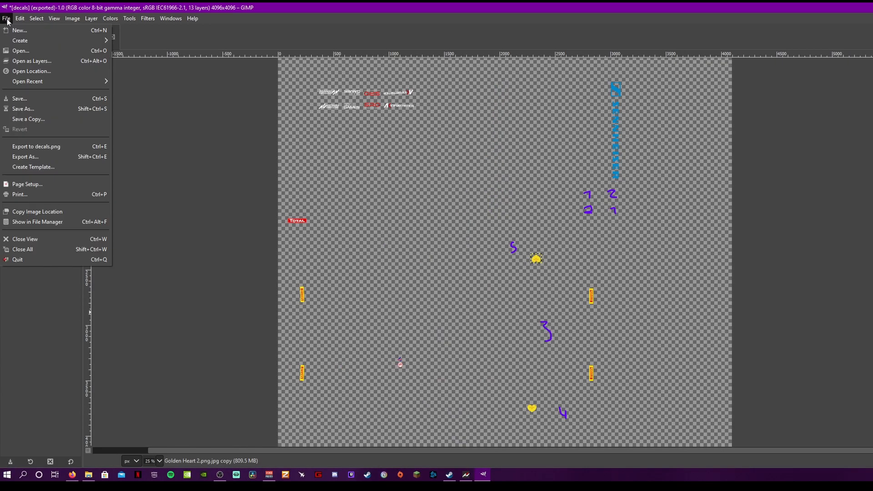
left_click(63, 157)
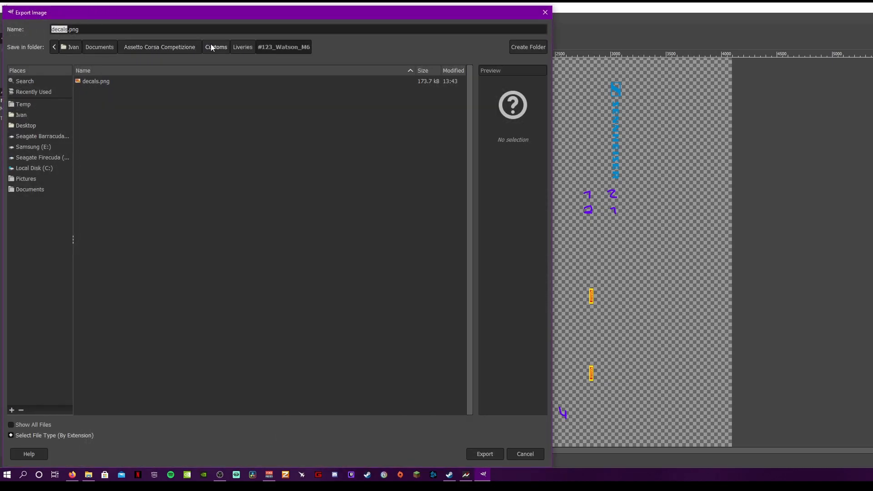
left_click(153, 50)
double_click(138, 92)
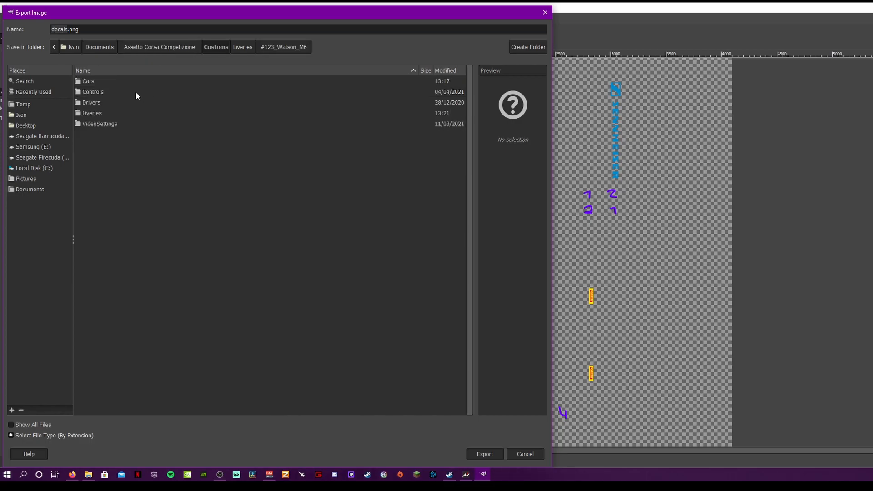
double_click(101, 113)
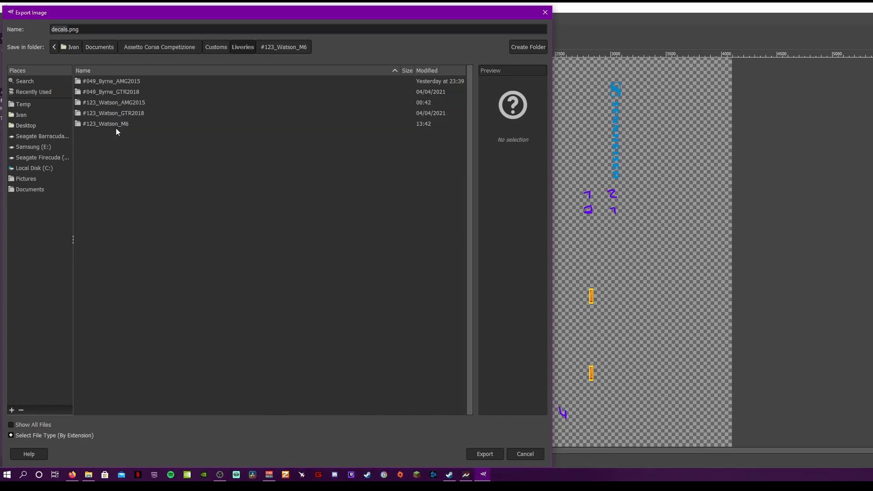
double_click(114, 125)
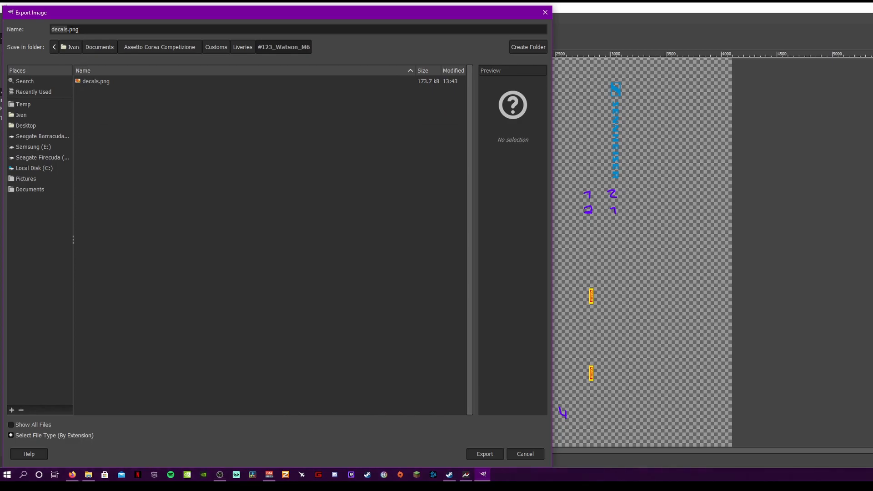
Name the export sponsors.png and export it as PNG with Interlacing (Adam7) turned off.
double_click(68, 29)
type("sponsors")
left_click(469, 453)
left_click(484, 456)
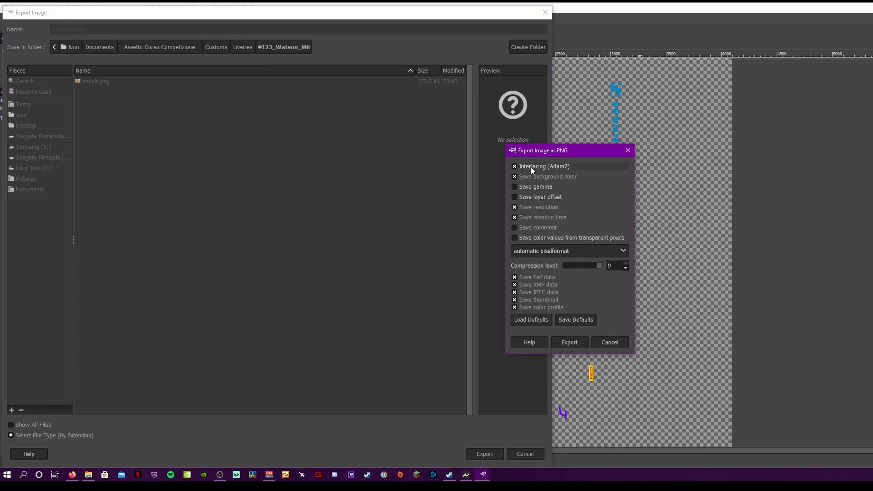
left_click(514, 167)
left_click(577, 342)
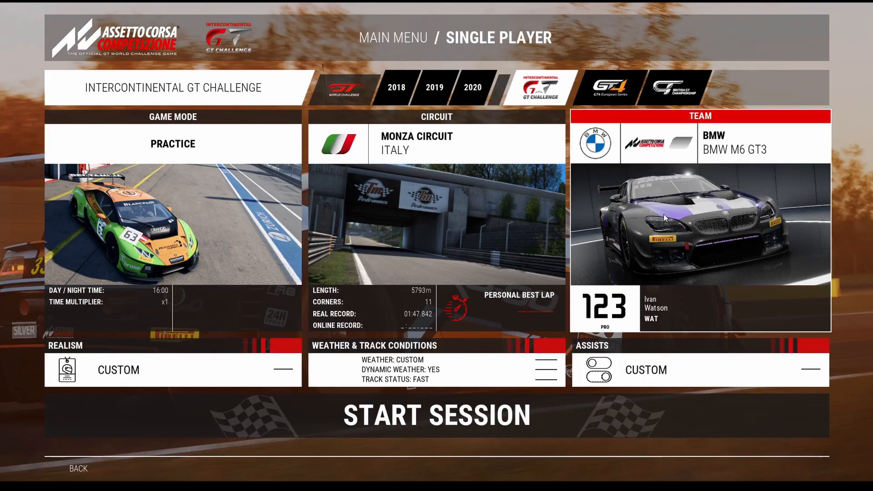
Open the car selection and examine the sponsor decals along both sides and the rear of the BMW M6 GT3.
left_click(664, 213)
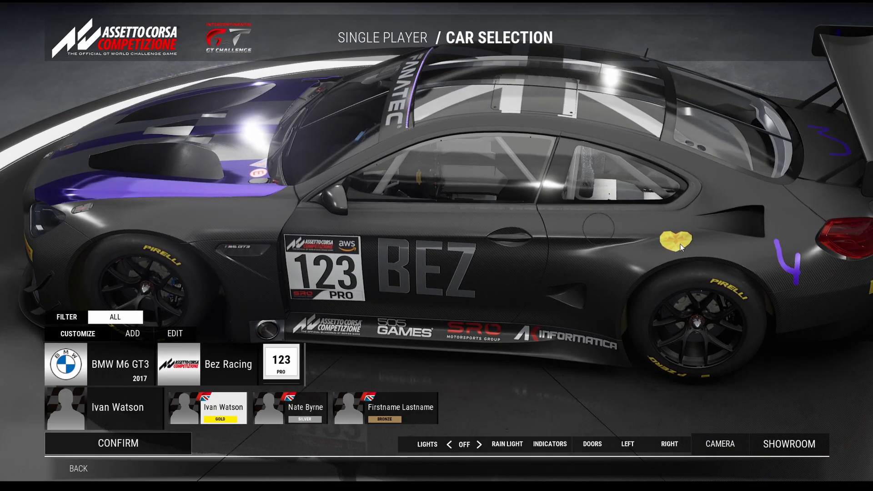
left_click_drag(681, 247, 175, 192)
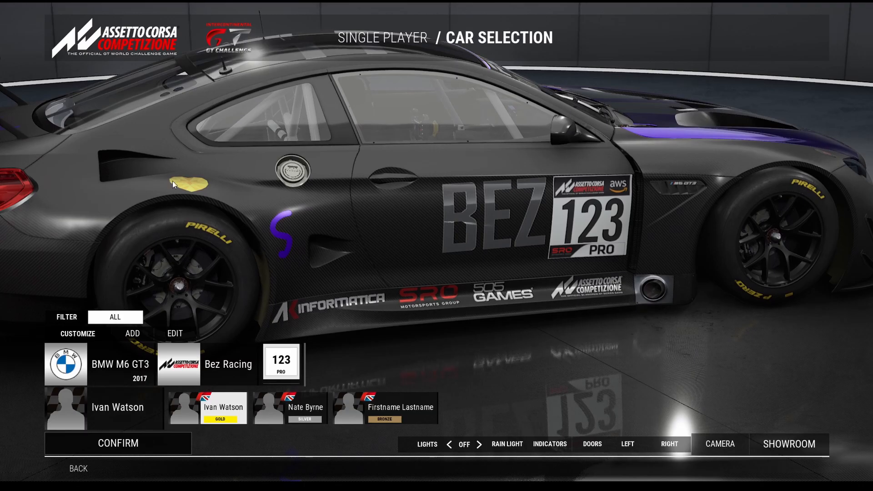
left_click_drag(326, 174, 253, 142)
left_click_drag(160, 170, 100, 129)
left_click_drag(84, 167, 582, 177)
left_click_drag(823, 150, 546, 297)
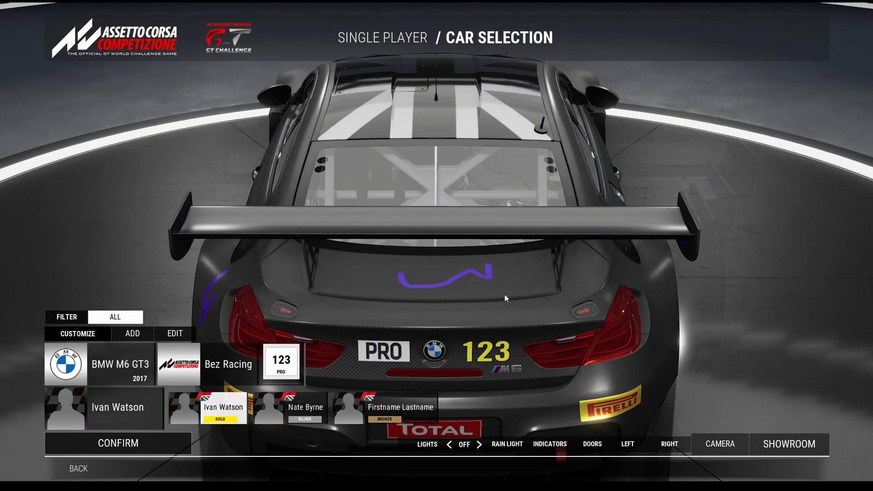
Examine the BMW M6 GT3's rear, roof, windscreen banner, bonnet and front bumper decals from several angles.
left_click_drag(430, 279, 150, 136)
left_click_drag(604, 119, 444, 113)
left_click_drag(718, 129, 553, 357)
left_click_drag(506, 376, 479, 250)
left_click_drag(541, 328, 395, 301)
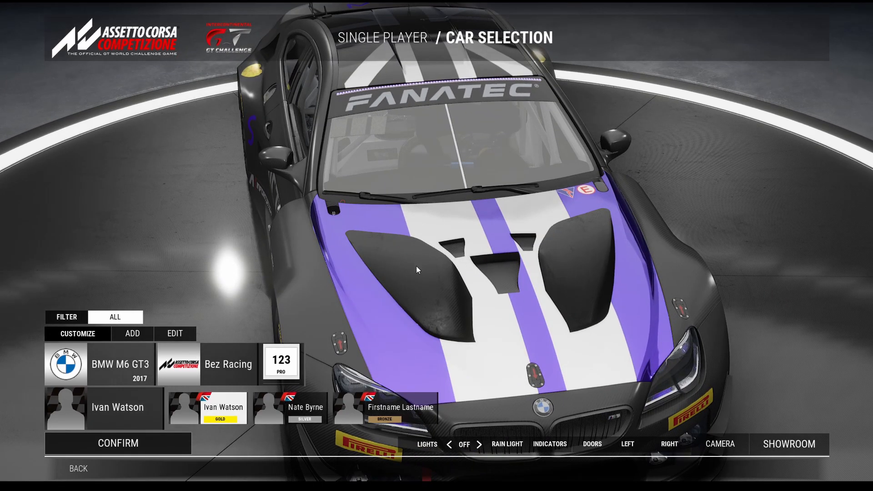
left_click_drag(381, 264, 401, 263)
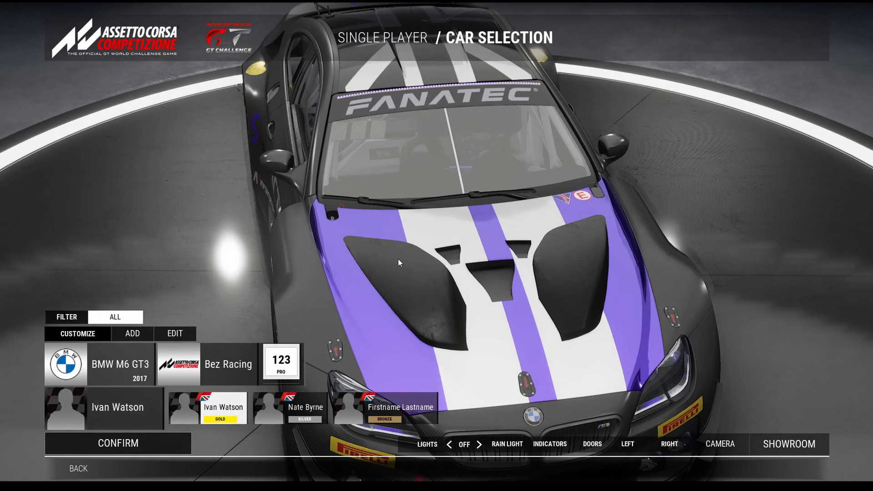
left_click_drag(373, 291, 366, 232)
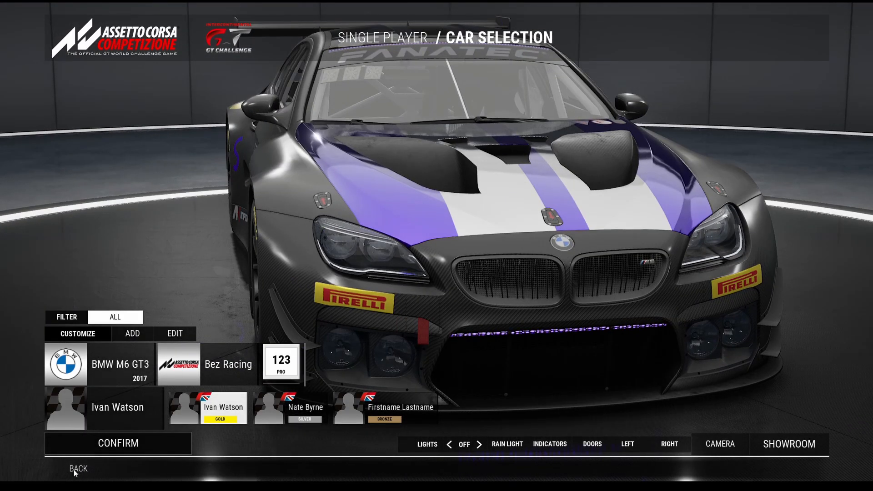
Reopen the car selection, switch to the Mercedes-AMG GT3 and examine its #123 livery from the front and side.
left_click(77, 470)
left_click(672, 227)
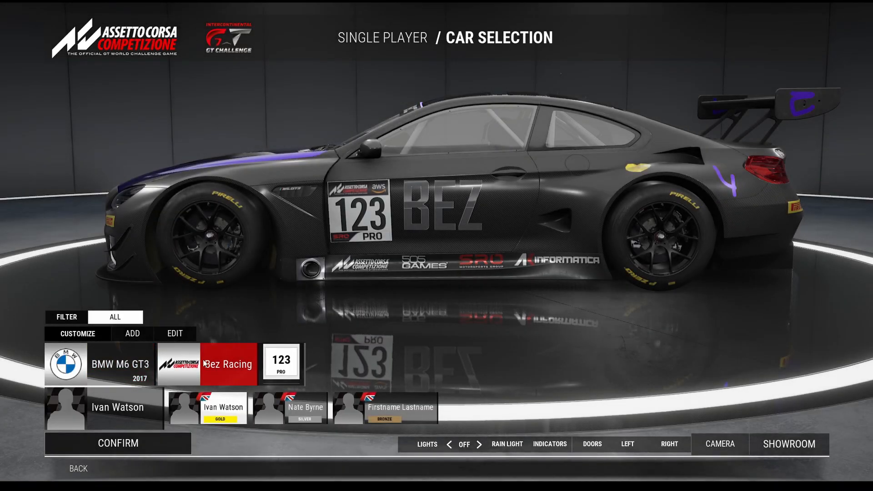
left_click(121, 364)
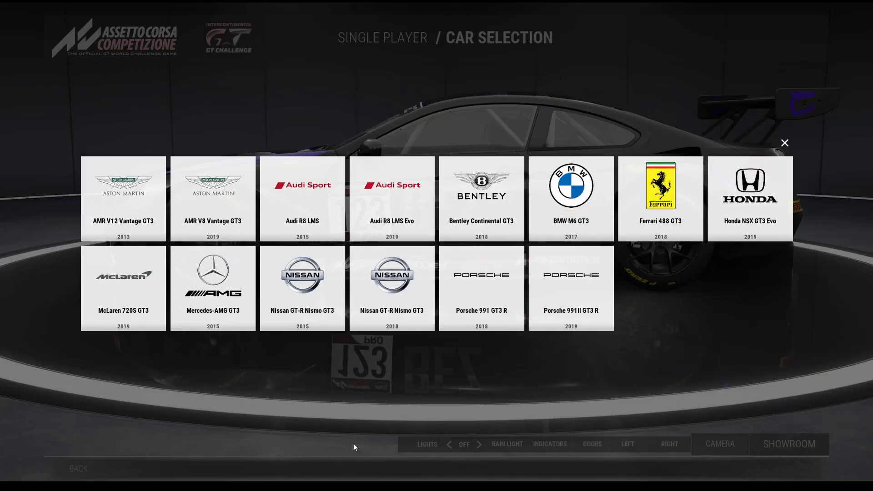
left_click(228, 308)
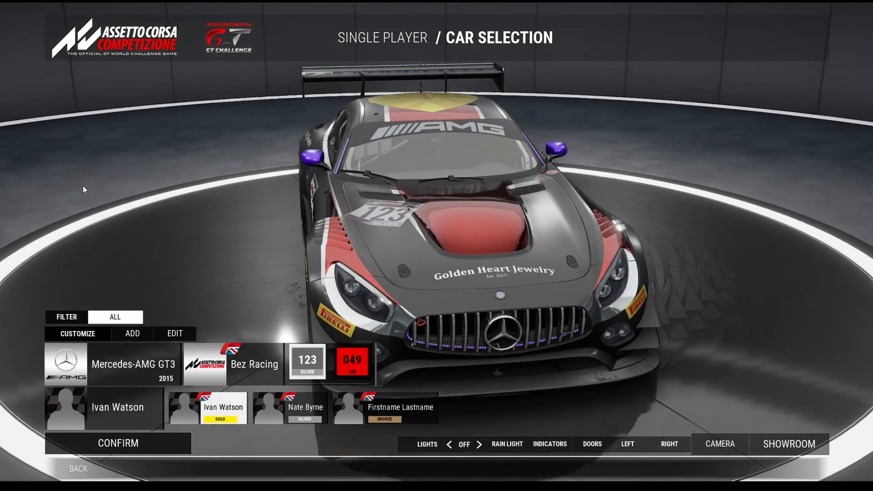
left_click_drag(374, 256, 381, 211)
left_click_drag(469, 320, 425, 174)
left_click_drag(431, 203, 397, 193)
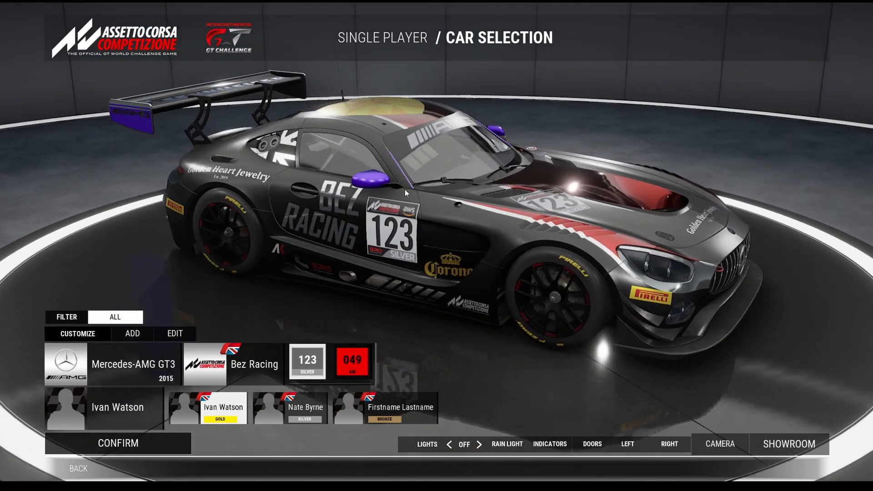
Select the #049 Mercedes-AMG GT3 and examine its decals, mirrors and rear wing from both sides.
left_click(359, 345)
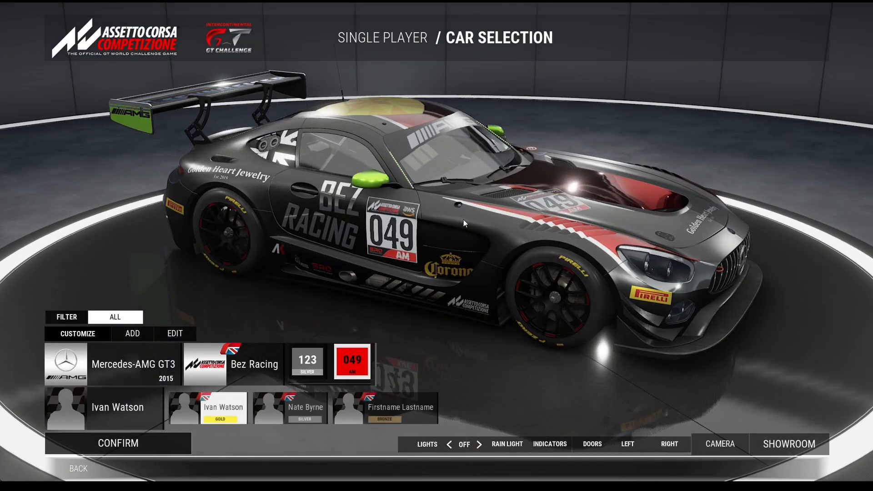
left_click_drag(456, 225, 443, 214)
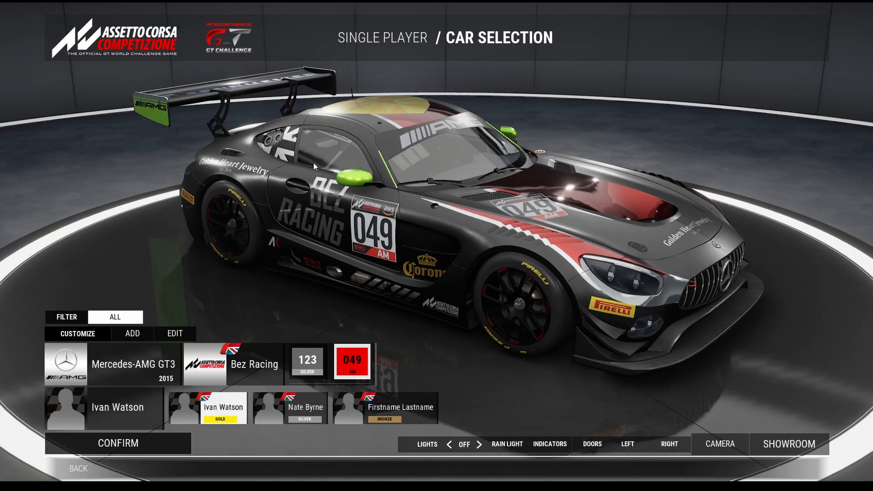
left_click_drag(387, 181, 625, 72)
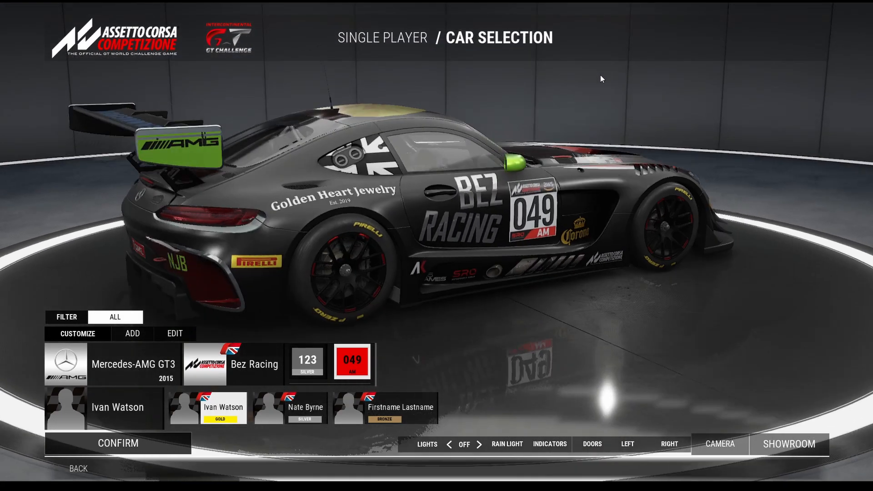
left_click_drag(350, 249, 296, 254)
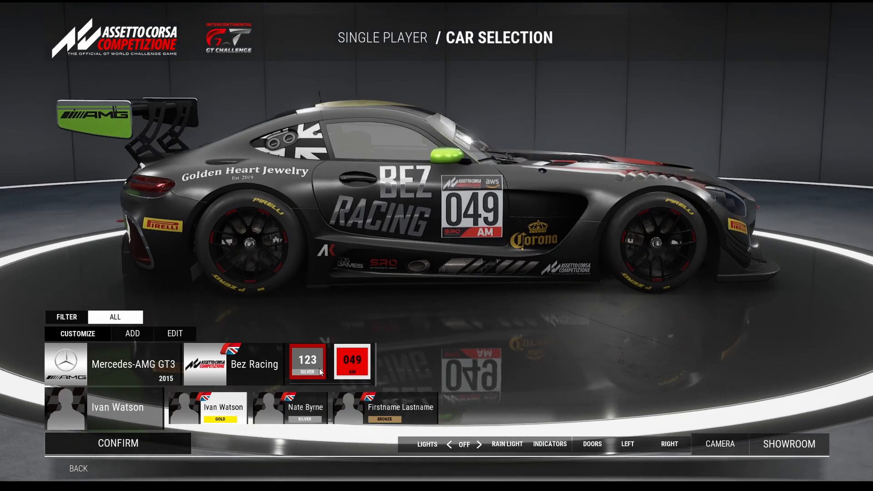
left_click_drag(525, 177, 497, 298)
left_click_drag(507, 258, 382, 372)
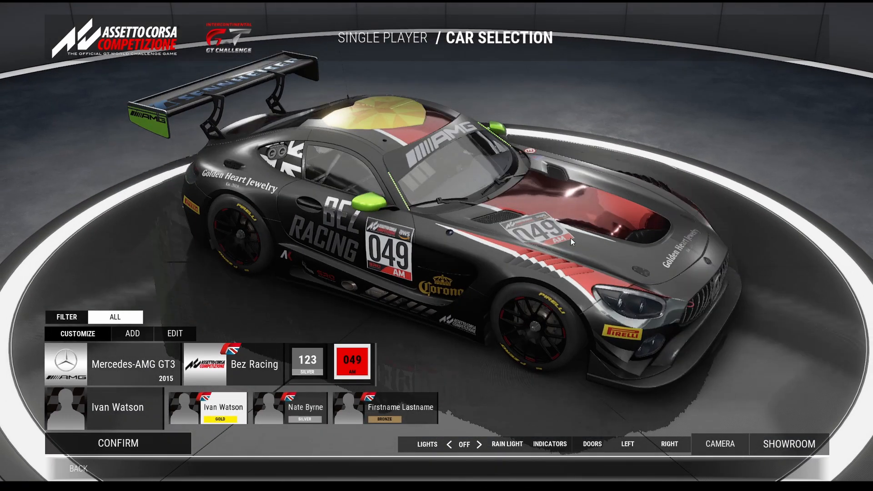
left_click_drag(549, 244, 454, 218)
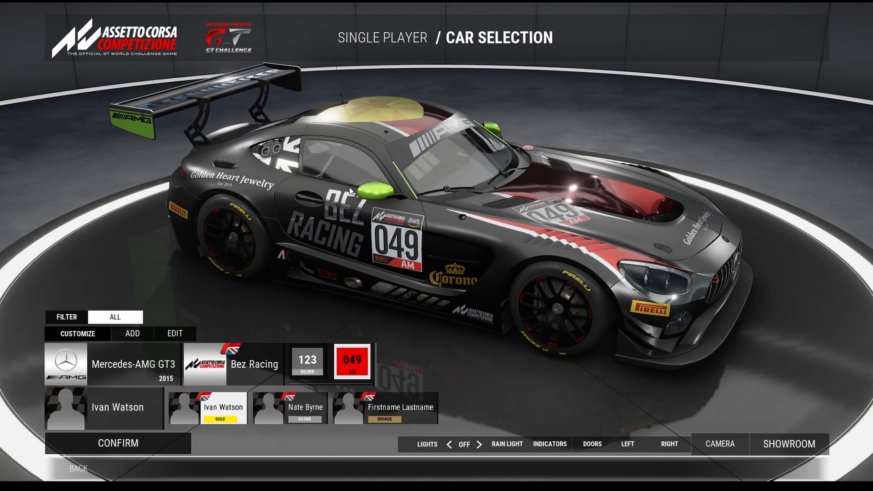
left_click_drag(323, 330, 391, 130)
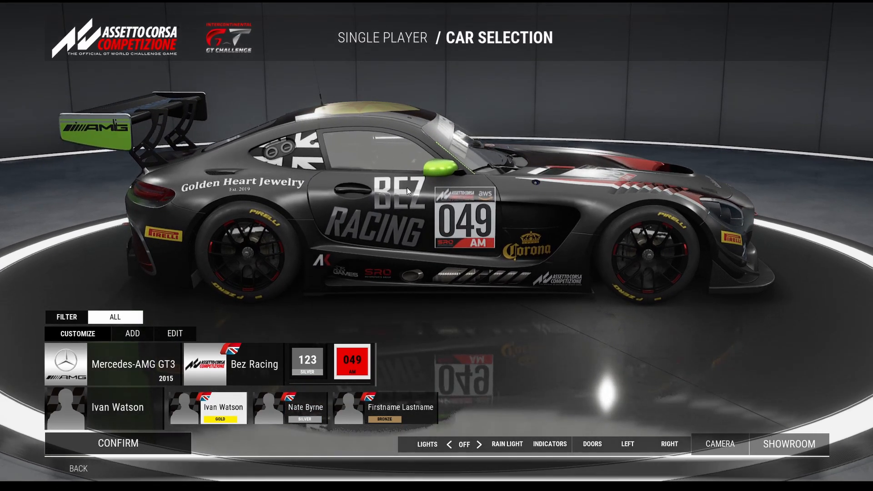
left_click_drag(527, 219, 550, 324)
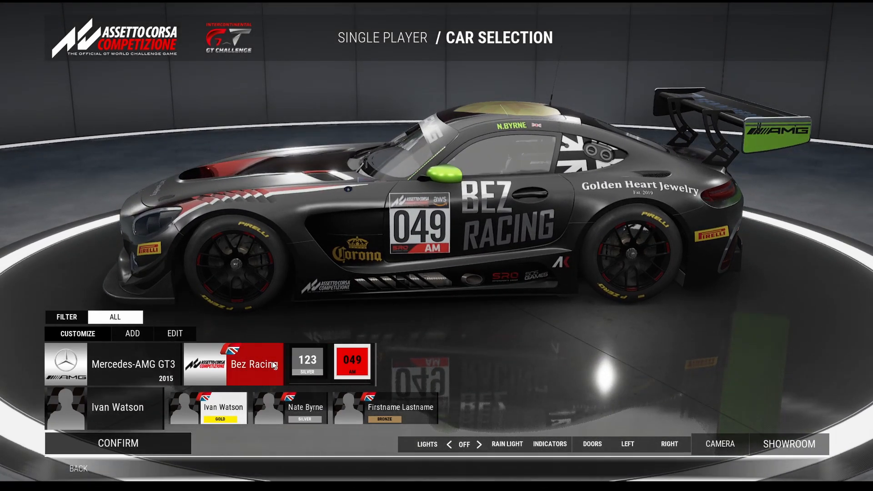
Switch back to the #123 Mercedes-AMG GT3 and examine its livery from the front and side.
left_click(307, 362)
left_click_drag(545, 126, 810, 56)
left_click_drag(698, 281, 653, 40)
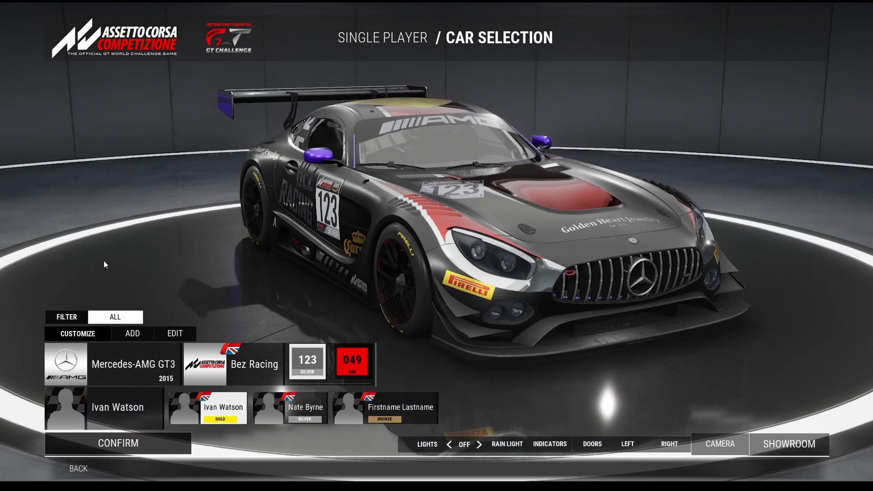
left_click_drag(105, 262, 184, 244)
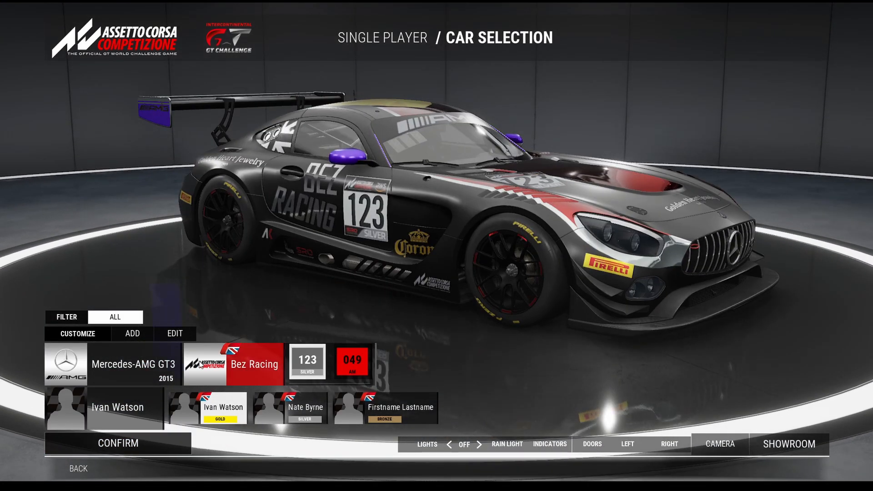
Select the BMW M6 GT3 with the Bez Racing team and confirm the car.
left_click(133, 364)
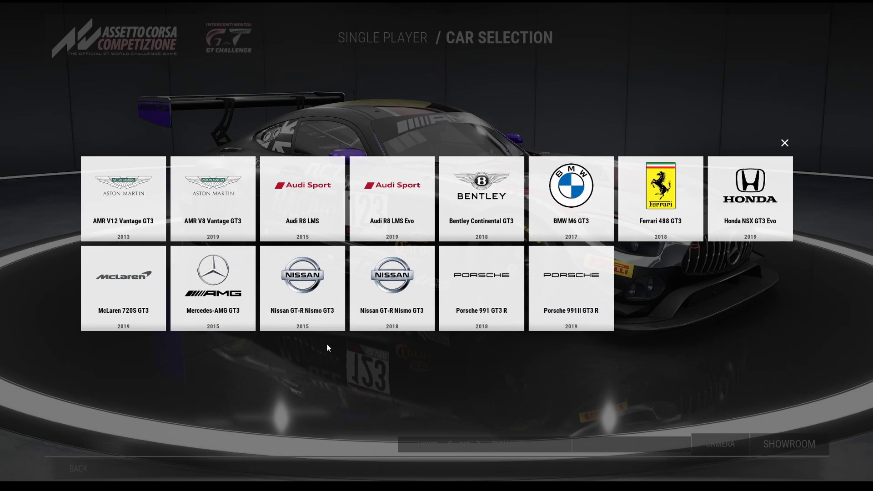
left_click(571, 214)
left_click(281, 365)
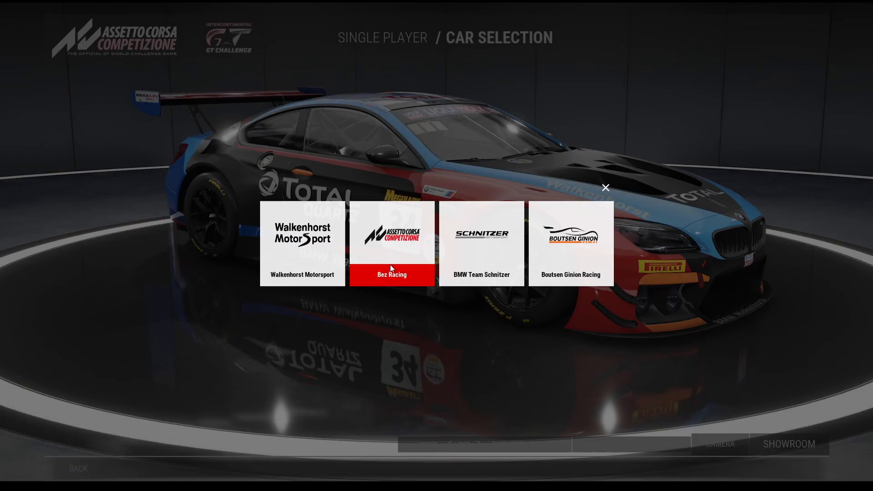
key("Return")
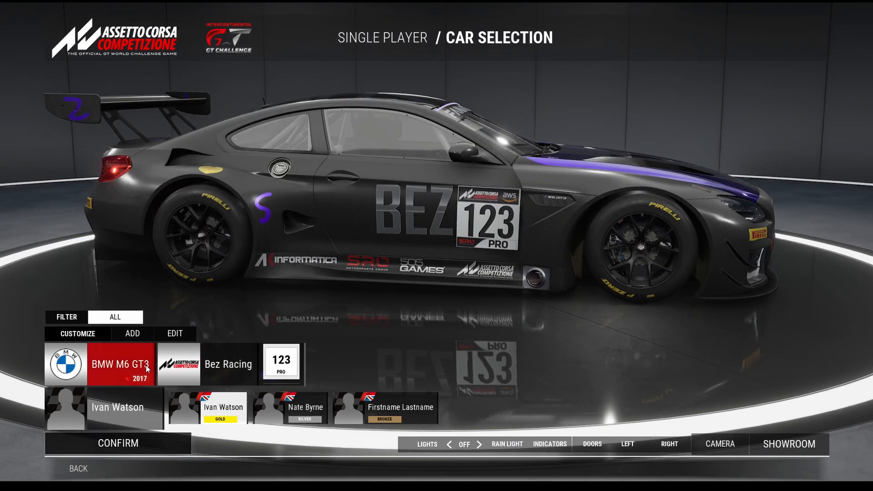
left_click(157, 437)
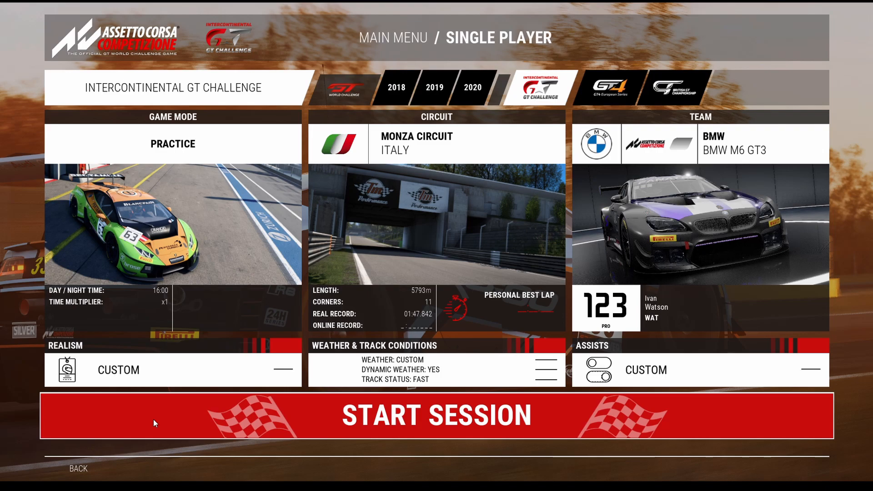
Reopen the car selection, switch to the Mercedes-AMG GT3 and examine the side, rear wing and bonnet of the #123 livery.
left_click(686, 216)
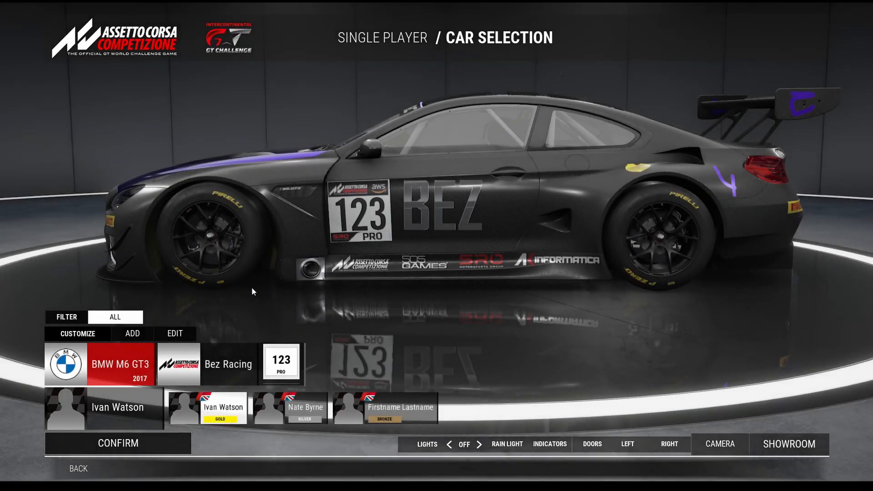
left_click(120, 362)
left_click(236, 294)
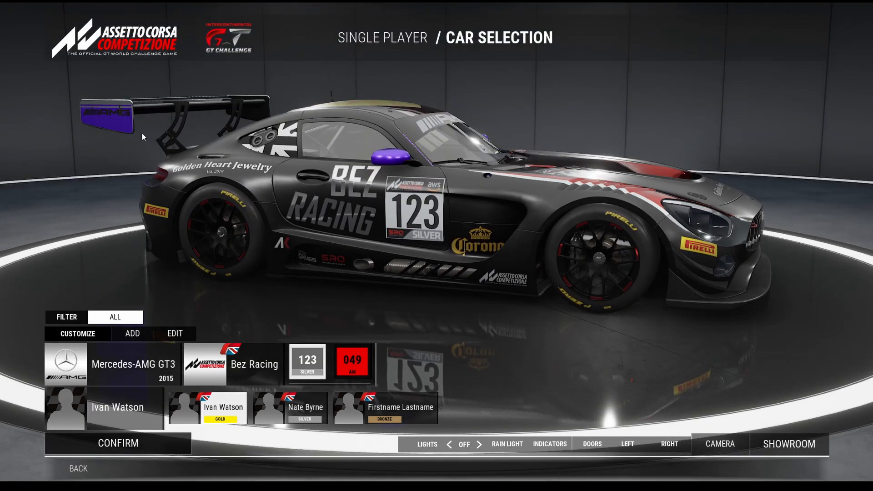
left_click_drag(121, 181, 321, 248)
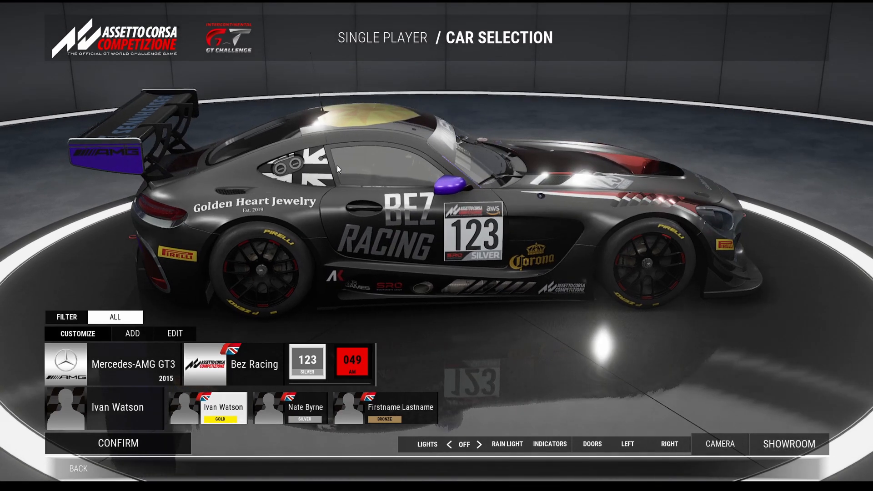
left_click_drag(618, 283, 511, 225)
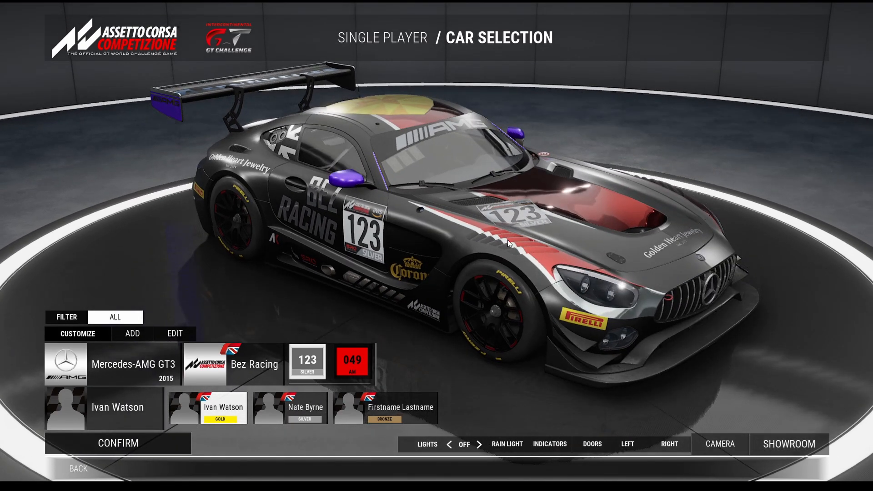
Switch the car to the BMW M6 GT3 and choose Bez Racing as its team.
left_click(132, 363)
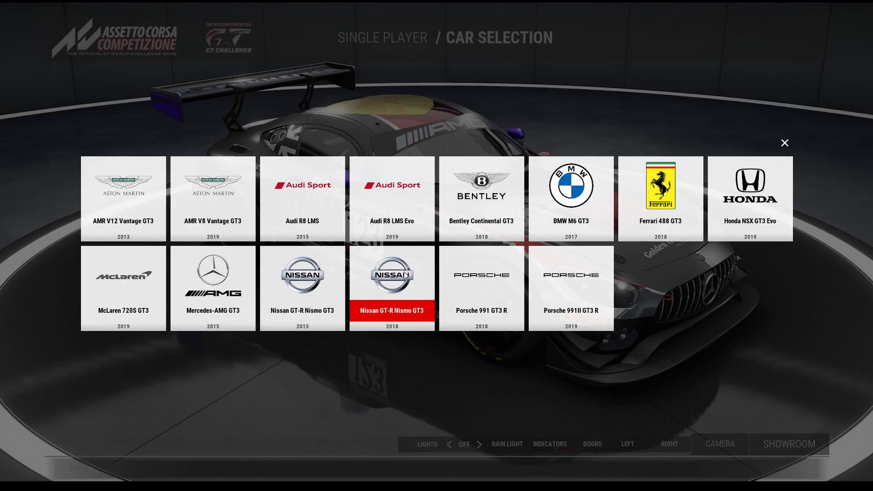
left_click(549, 213)
left_click(241, 361)
left_click(425, 261)
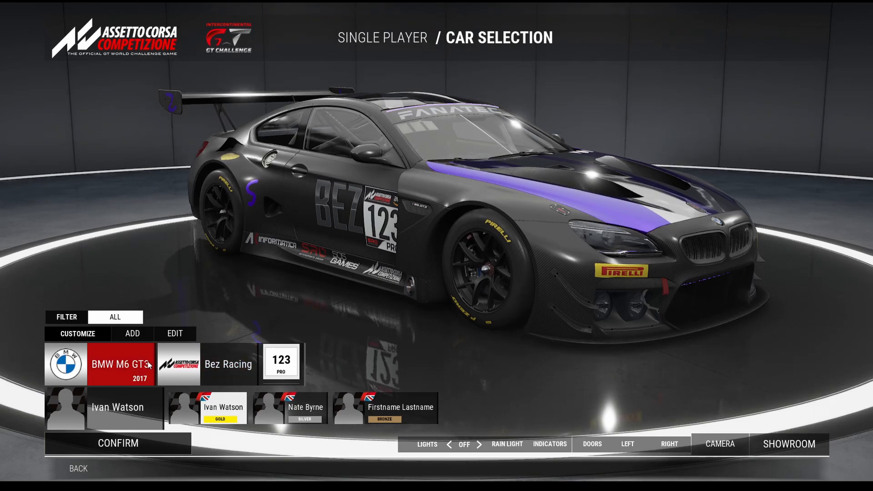
left_click(228, 361)
left_click(390, 241)
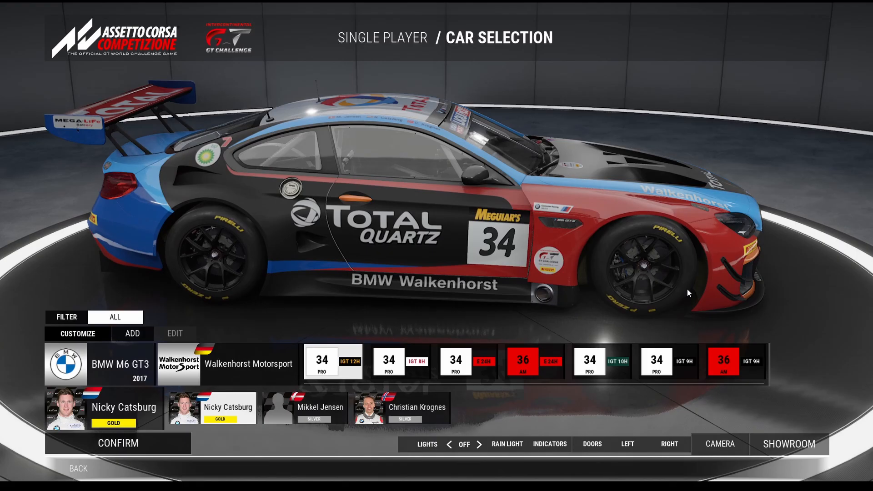
left_click(264, 350)
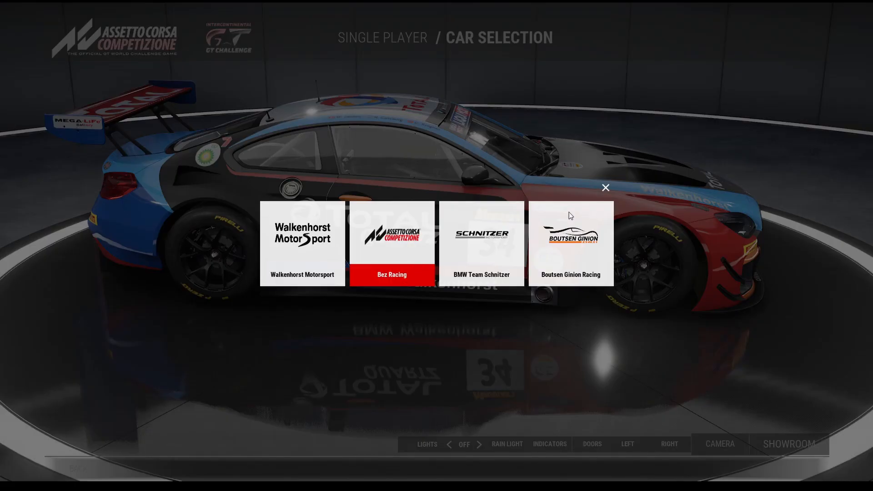
left_click(392, 236)
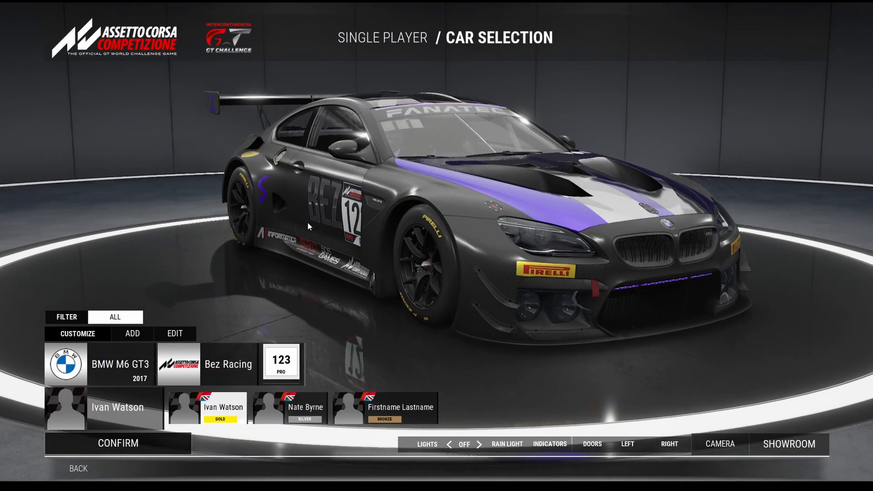
Switch the car model to the Bentley Continental GT3.
left_click(169, 365)
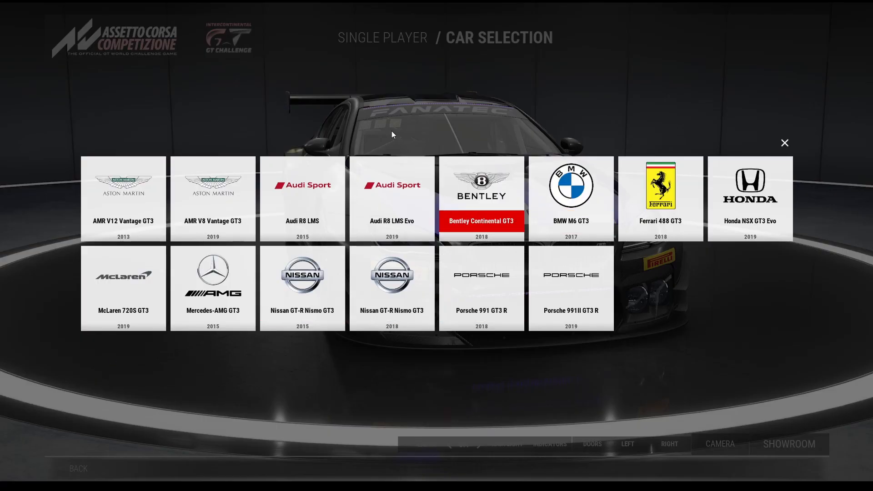
left_click(472, 232)
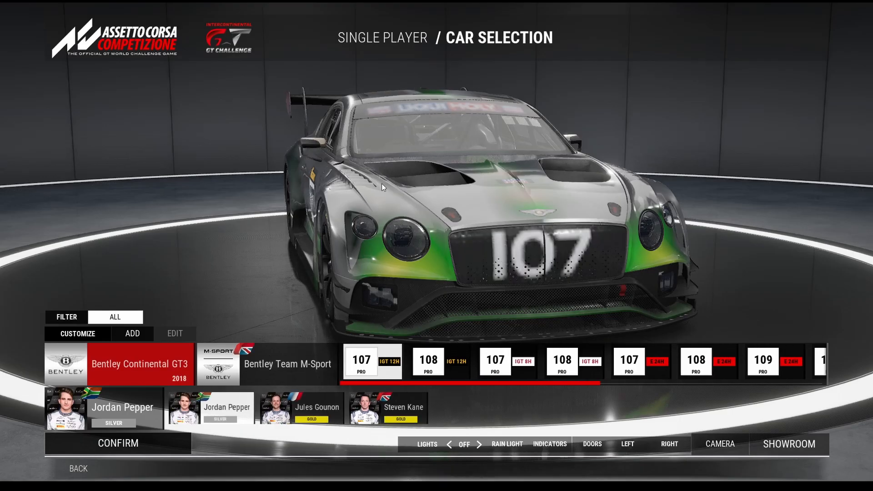
Change the car from the Bentley back to the BMW M6 GT3 and choose the Bez Racing team.
left_click(188, 361)
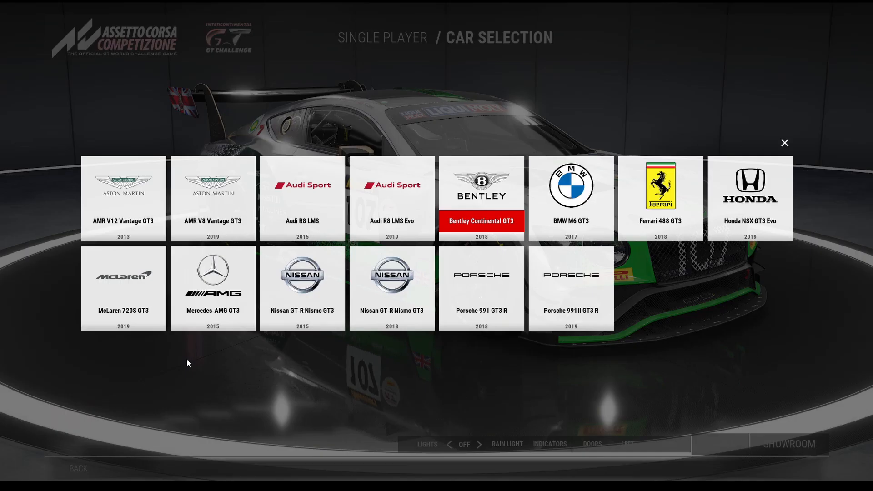
left_click(578, 200)
left_click(271, 371)
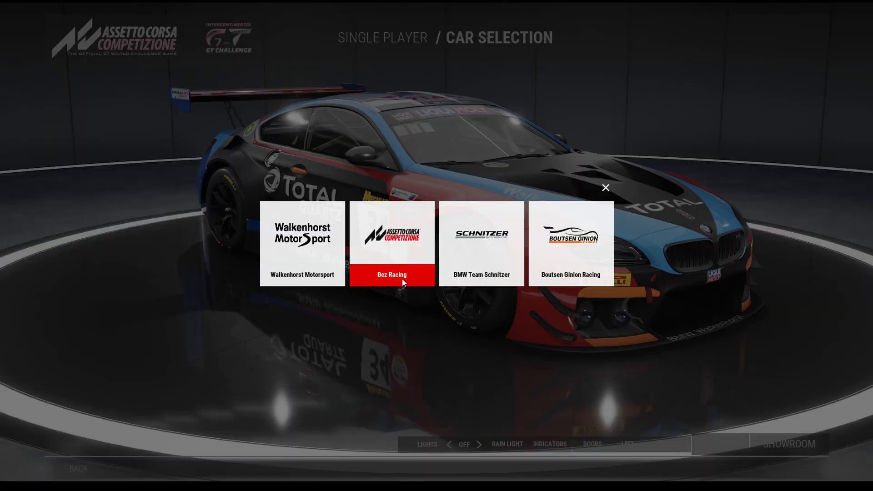
left_click(392, 246)
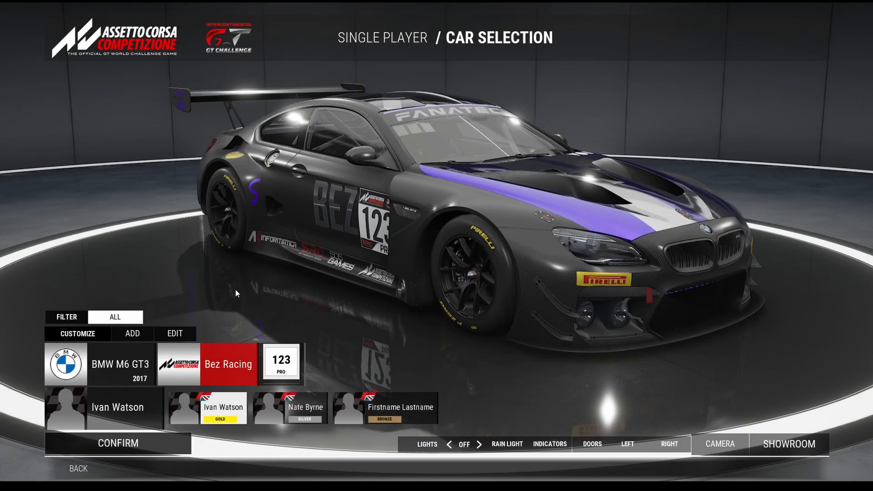
Examine the number plates, BEZ lettering and sill sponsor logos along both sides of the #123 BMW livery.
left_click_drag(179, 274, 411, 262)
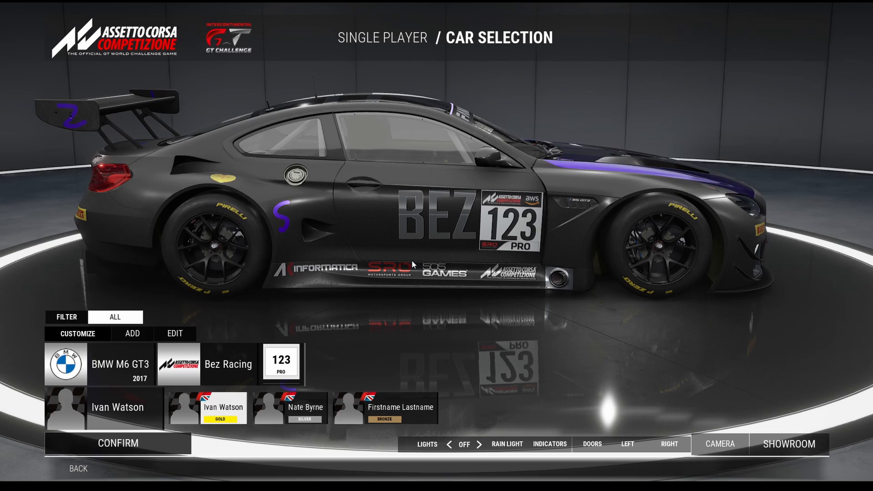
left_click(121, 364)
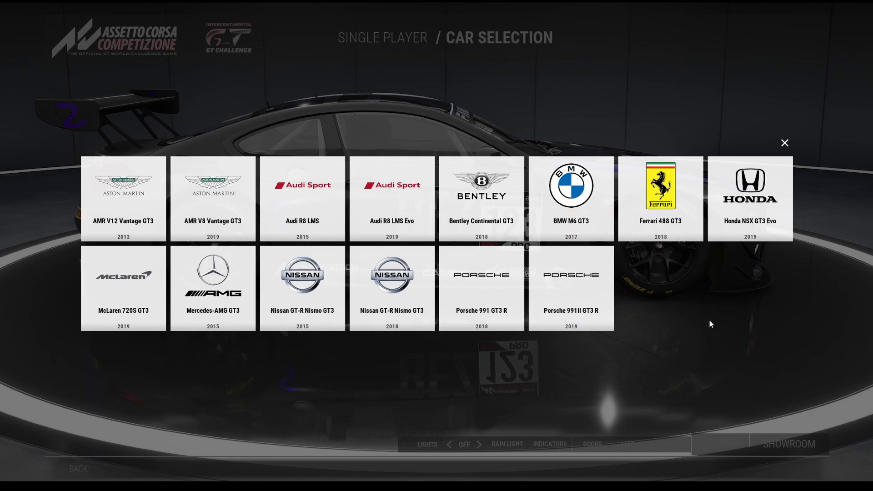
left_click(785, 143)
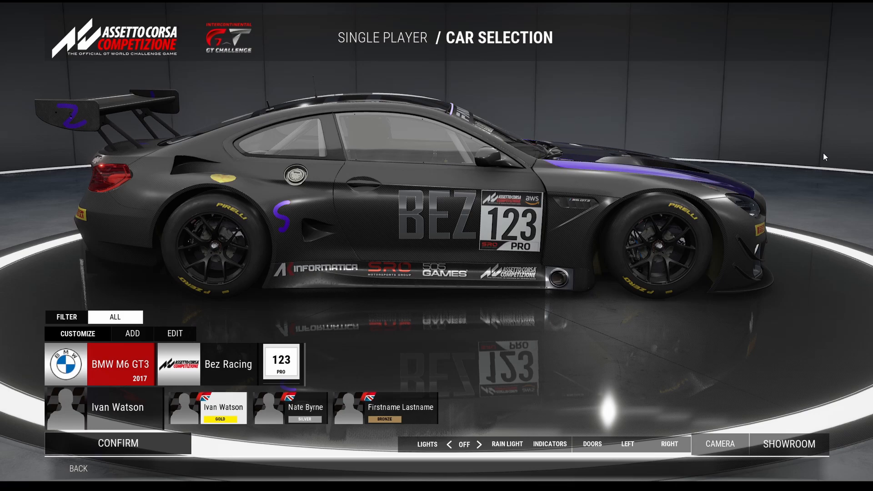
left_click_drag(857, 182, 480, 311)
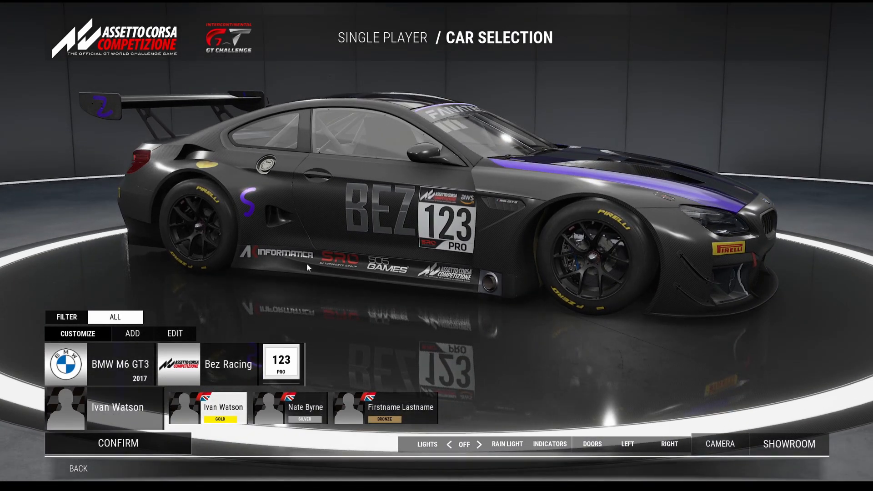
left_click_drag(302, 265, 430, 254)
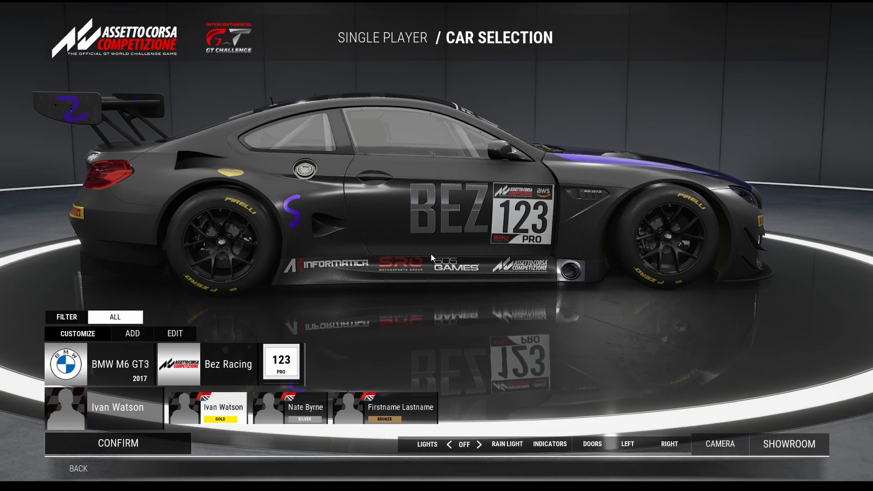
left_click_drag(207, 235, 844, 208)
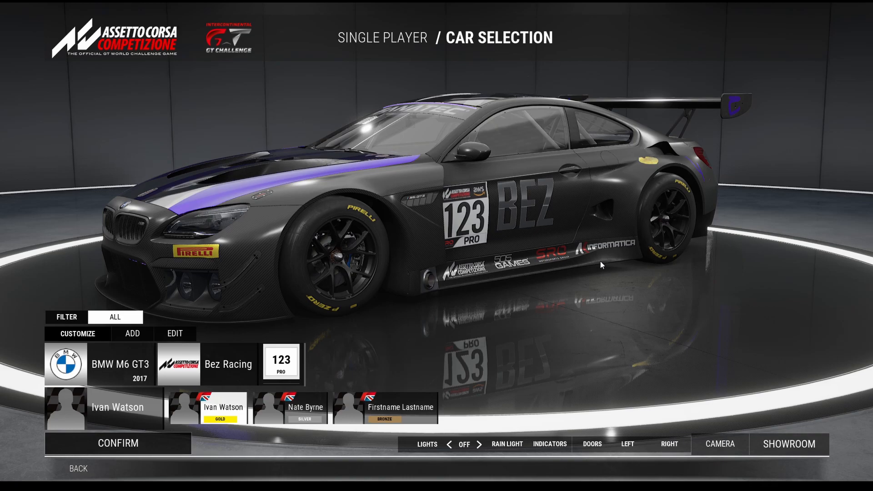
left_click_drag(600, 261, 416, 108)
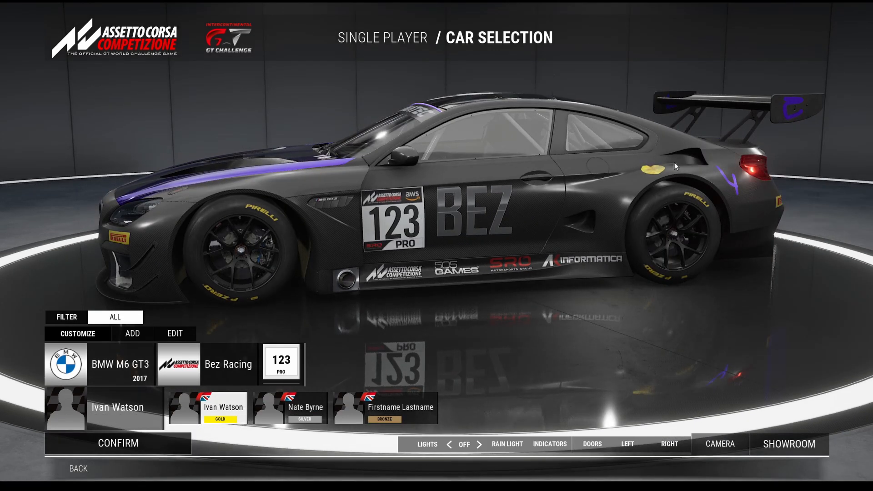
Confirm the #123 BMW M6 GT3 as the single-player car and return to the game's main menu.
left_click(157, 449)
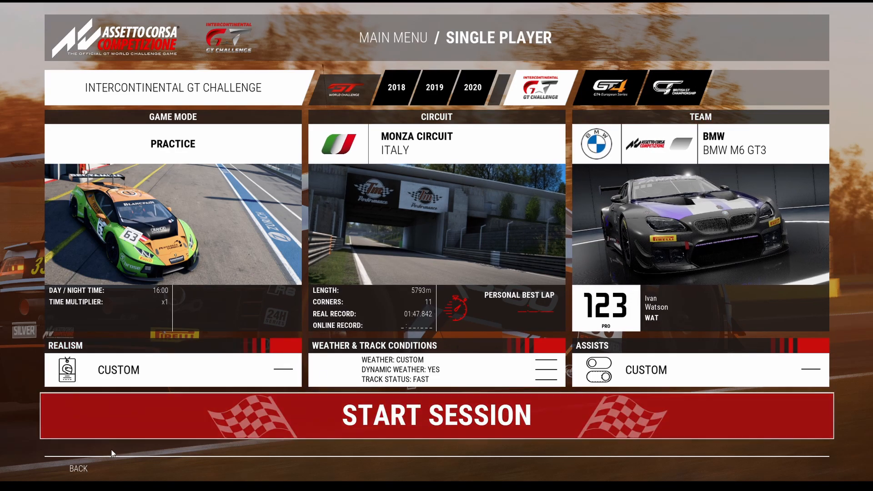
left_click(95, 470)
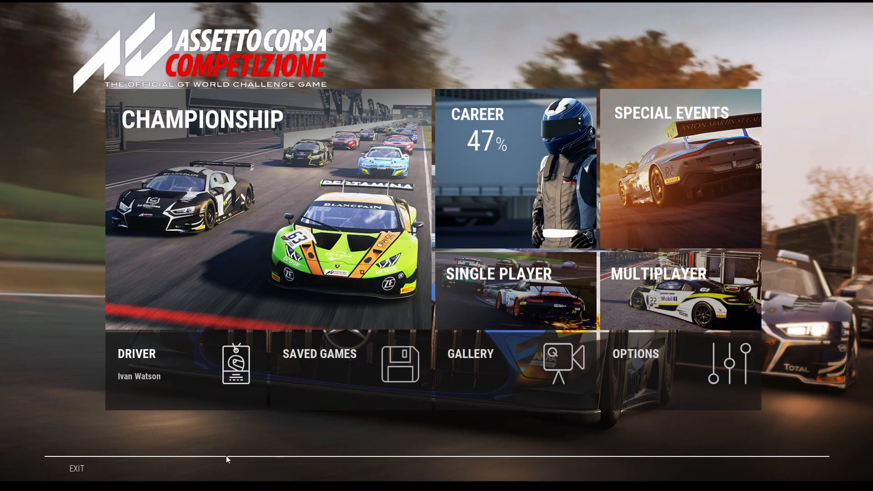